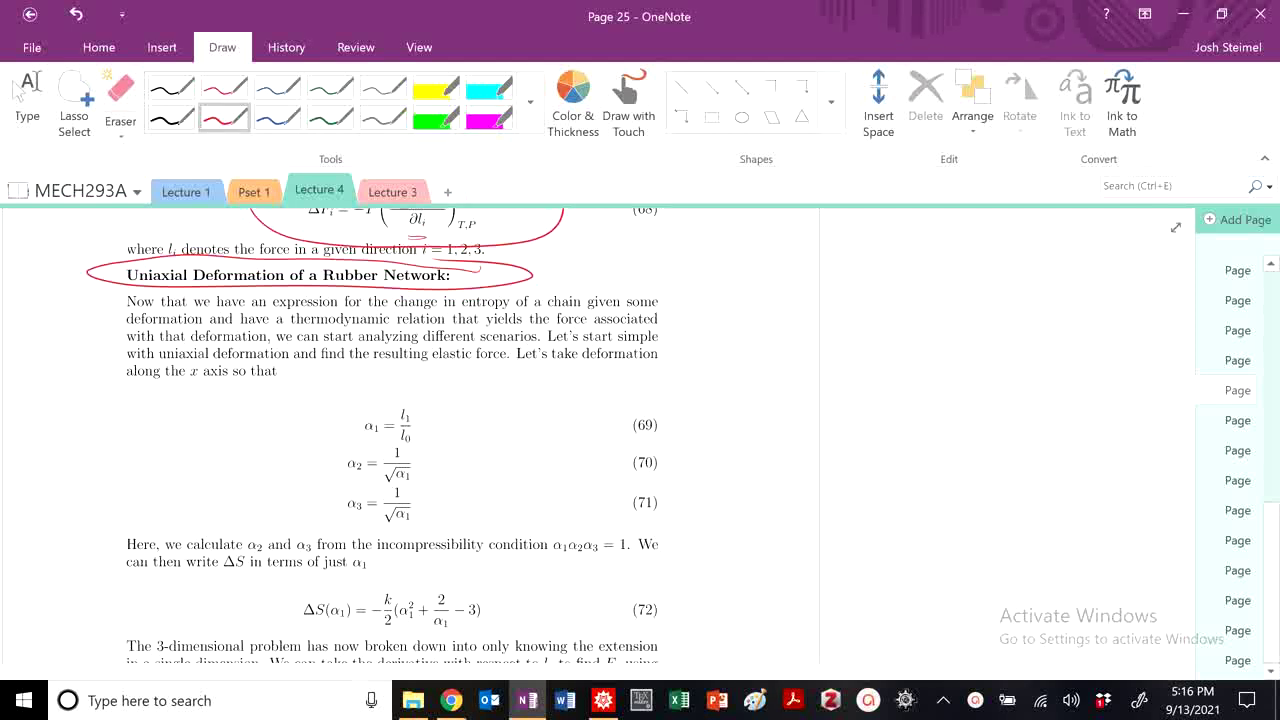
Underline 'x axis' and circle equation (69) and α1α2α3 = 1 in red.
{"action": "mouse_move", "coordinate": [189, 373]}
{"action": "left_mouse_down"}
{"action": "mouse_move", "coordinate": [210, 346]}
{"action": "mouse_move", "coordinate": [188, 351]}
{"action": "mouse_move", "coordinate": [224, 346]}
{"action": "mouse_move", "coordinate": [199, 403]}
{"action": "left_mouse_up"}
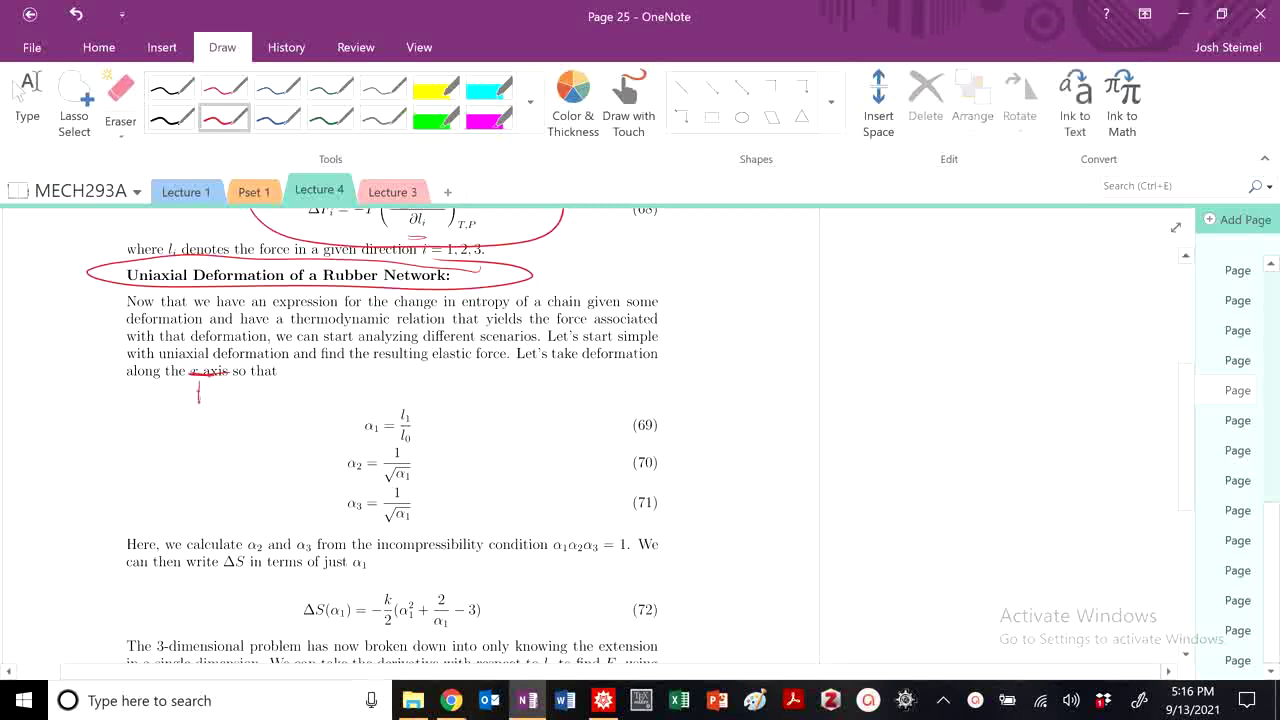
{"action": "mouse_move", "coordinate": [450, 410]}
{"action": "left_mouse_down"}
{"action": "mouse_move", "coordinate": [422, 394]}
{"action": "mouse_move", "coordinate": [349, 411]}
{"action": "mouse_move", "coordinate": [440, 400]}
{"action": "left_mouse_up"}
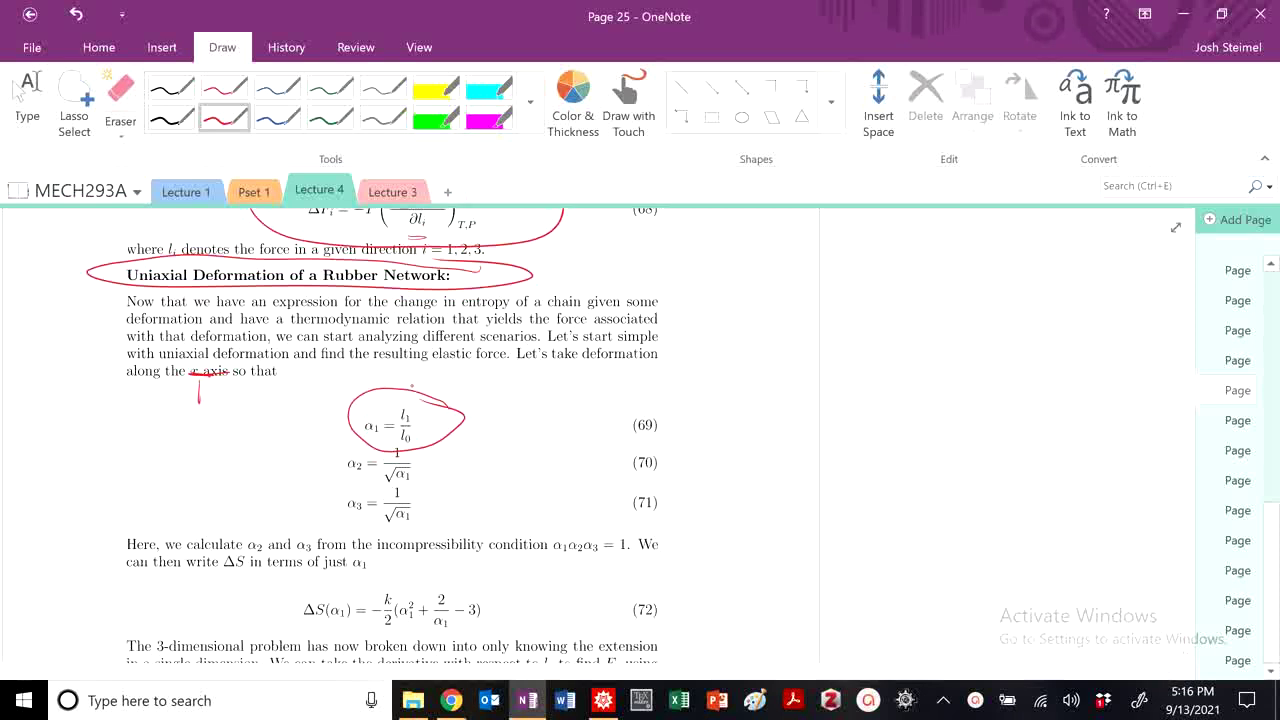
{"action": "mouse_move", "coordinate": [604, 520]}
{"action": "left_mouse_down"}
{"action": "mouse_move", "coordinate": [578, 527]}
{"action": "mouse_move", "coordinate": [616, 558]}
{"action": "mouse_move", "coordinate": [608, 522]}
{"action": "left_mouse_up"}
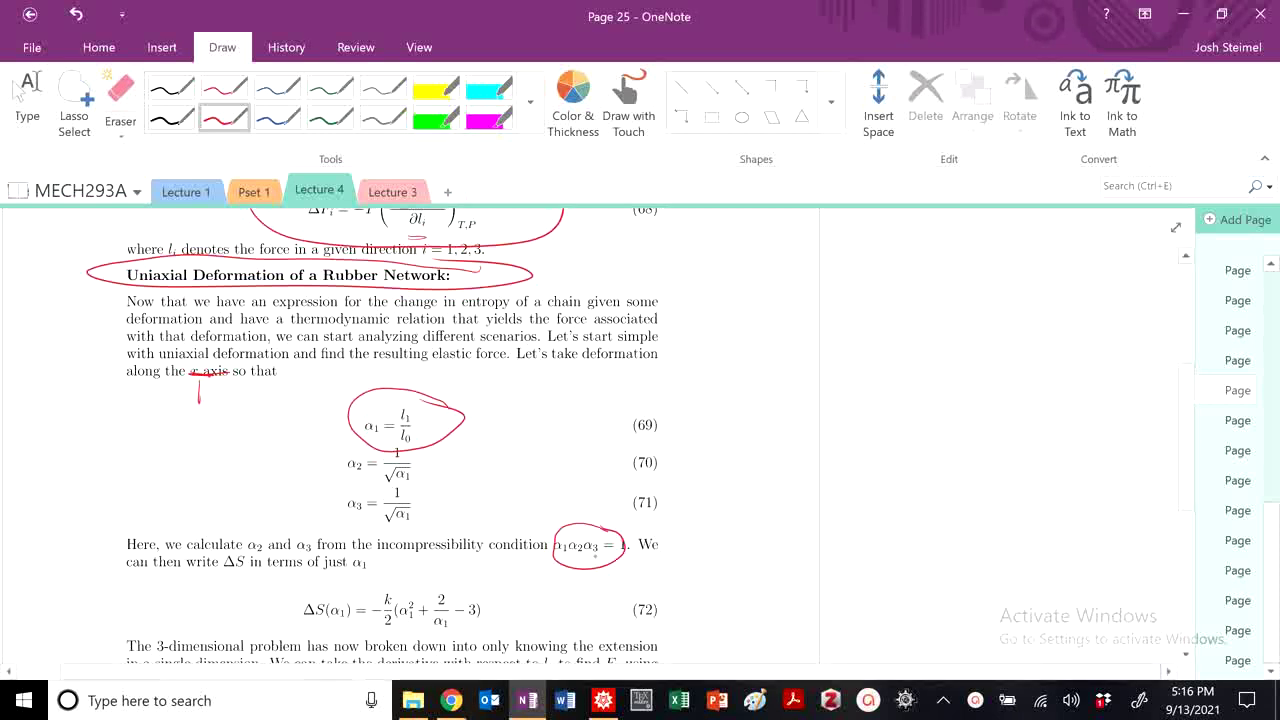
Handwrite the margin notes α1x² = 1 and x² = 1/α1 in red.
{"action": "mouse_move", "coordinate": [714, 343]}
{"action": "left_mouse_down"}
{"action": "mouse_move", "coordinate": [690, 380]}
{"action": "mouse_move", "coordinate": [712, 395]}
{"action": "left_mouse_up"}
{"action": "mouse_move", "coordinate": [724, 378]}
{"action": "left_mouse_down"}
{"action": "mouse_move", "coordinate": [725, 412]}
{"action": "mouse_move", "coordinate": [782, 402]}
{"action": "left_mouse_up"}
{"action": "left_click_drag", "start_coordinate": [776, 348], "coordinate": [820, 377]}
{"action": "left_click_drag", "start_coordinate": [809, 382], "coordinate": [822, 383]}
{"action": "left_click_drag", "start_coordinate": [875, 345], "coordinate": [871, 393]}
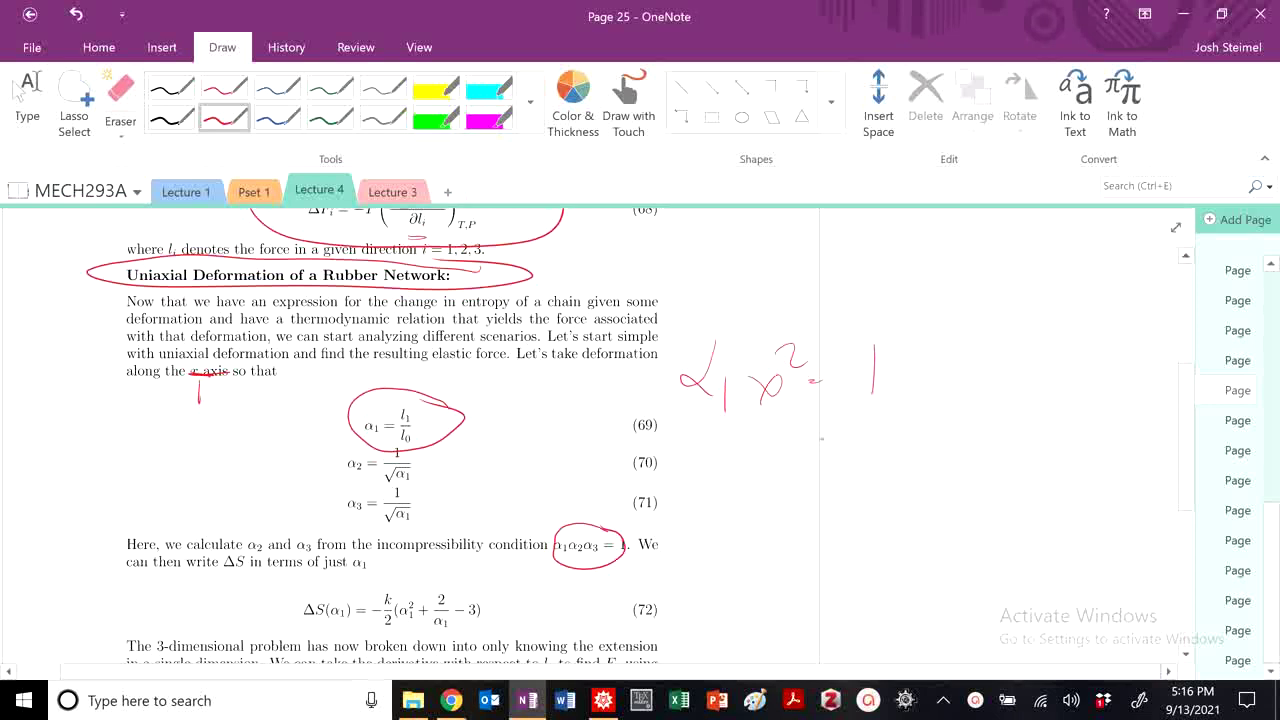
{"action": "left_click_drag", "start_coordinate": [743, 450], "coordinate": [736, 478]}
{"action": "mouse_move", "coordinate": [764, 448]}
{"action": "left_mouse_down"}
{"action": "mouse_move", "coordinate": [752, 478]}
{"action": "mouse_move", "coordinate": [766, 452]}
{"action": "left_mouse_up"}
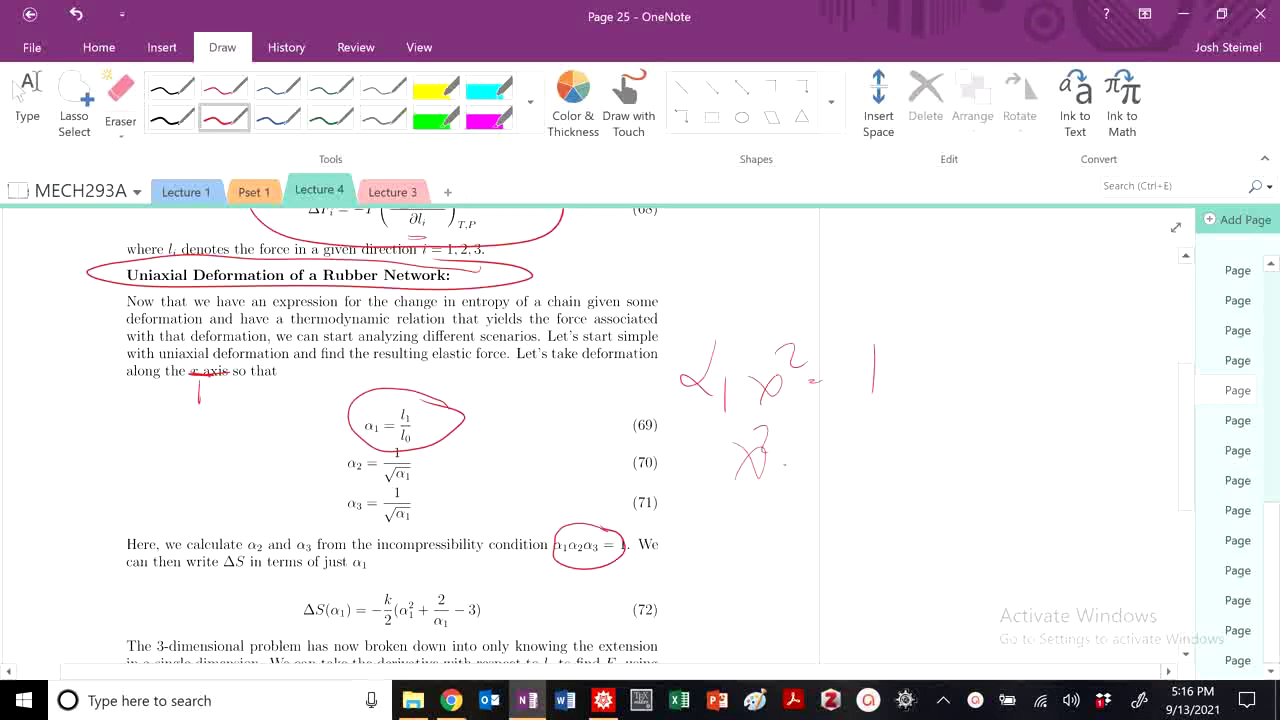
{"action": "left_click_drag", "start_coordinate": [838, 421], "coordinate": [836, 452]}
{"action": "mouse_move", "coordinate": [822, 462]}
{"action": "left_mouse_down"}
{"action": "mouse_move", "coordinate": [858, 464]}
{"action": "mouse_move", "coordinate": [828, 496]}
{"action": "mouse_move", "coordinate": [848, 486]}
{"action": "mouse_move", "coordinate": [866, 511]}
{"action": "left_mouse_up"}
Circle equations (70) and (71) together, then return to normal editing.
{"action": "mouse_move", "coordinate": [444, 456]}
{"action": "left_mouse_down"}
{"action": "mouse_move", "coordinate": [354, 447]}
{"action": "mouse_move", "coordinate": [337, 526]}
{"action": "mouse_move", "coordinate": [414, 438]}
{"action": "left_mouse_up"}
{"action": "left_click", "coordinate": [22, 96]}
{"action": "scroll", "coordinate": [397, 432], "scroll_direction": "down", "scroll_amount": 3}
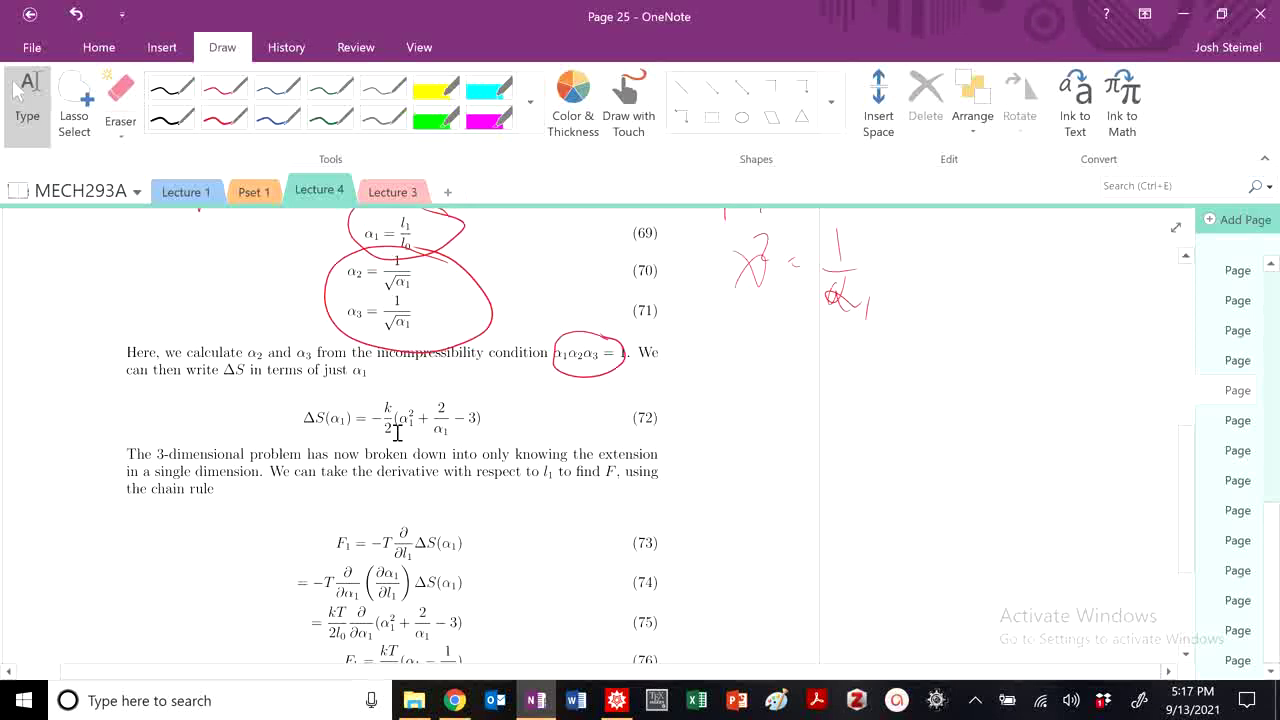
Circle equation (72) for ΔS(α1) in red and return to normal editing.
{"action": "left_click", "coordinate": [224, 118]}
{"action": "mouse_move", "coordinate": [470, 375]}
{"action": "left_mouse_down"}
{"action": "mouse_move", "coordinate": [282, 388]}
{"action": "mouse_move", "coordinate": [515, 402]}
{"action": "left_mouse_up"}
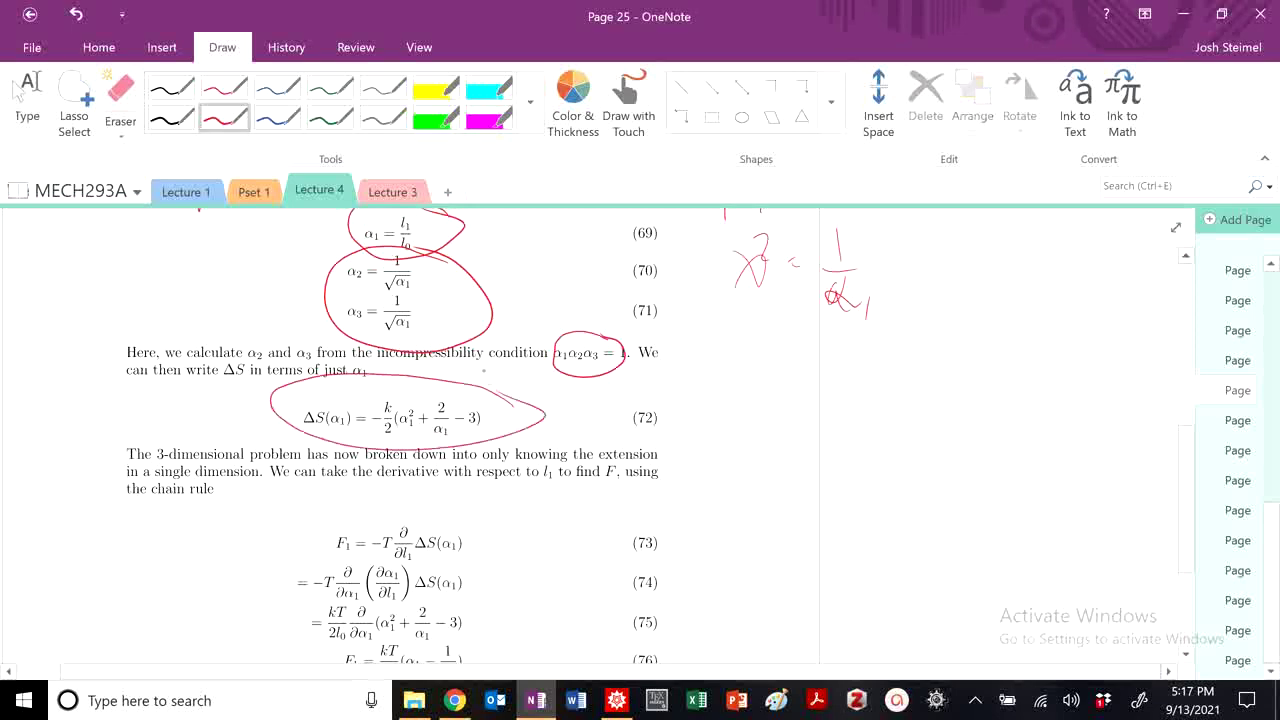
{"action": "left_click", "coordinate": [27, 100]}
{"action": "scroll", "coordinate": [766, 300], "scroll_direction": "up", "scroll_amount": 3}
{"action": "scroll", "coordinate": [750, 390], "scroll_direction": "up", "scroll_amount": 2}
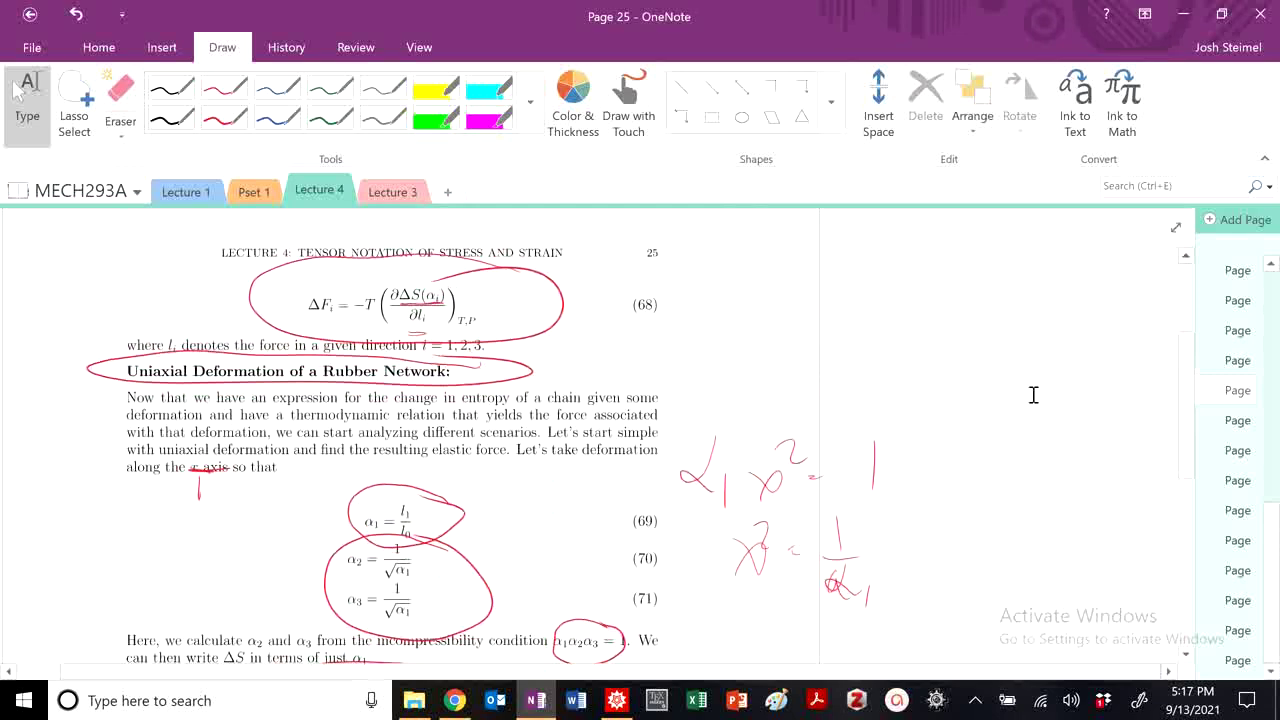
Look over Page 24, then go back to Page 25 and its top.
{"action": "left_click", "coordinate": [1238, 360]}
{"action": "scroll", "coordinate": [848, 437], "scroll_direction": "down", "scroll_amount": 2}
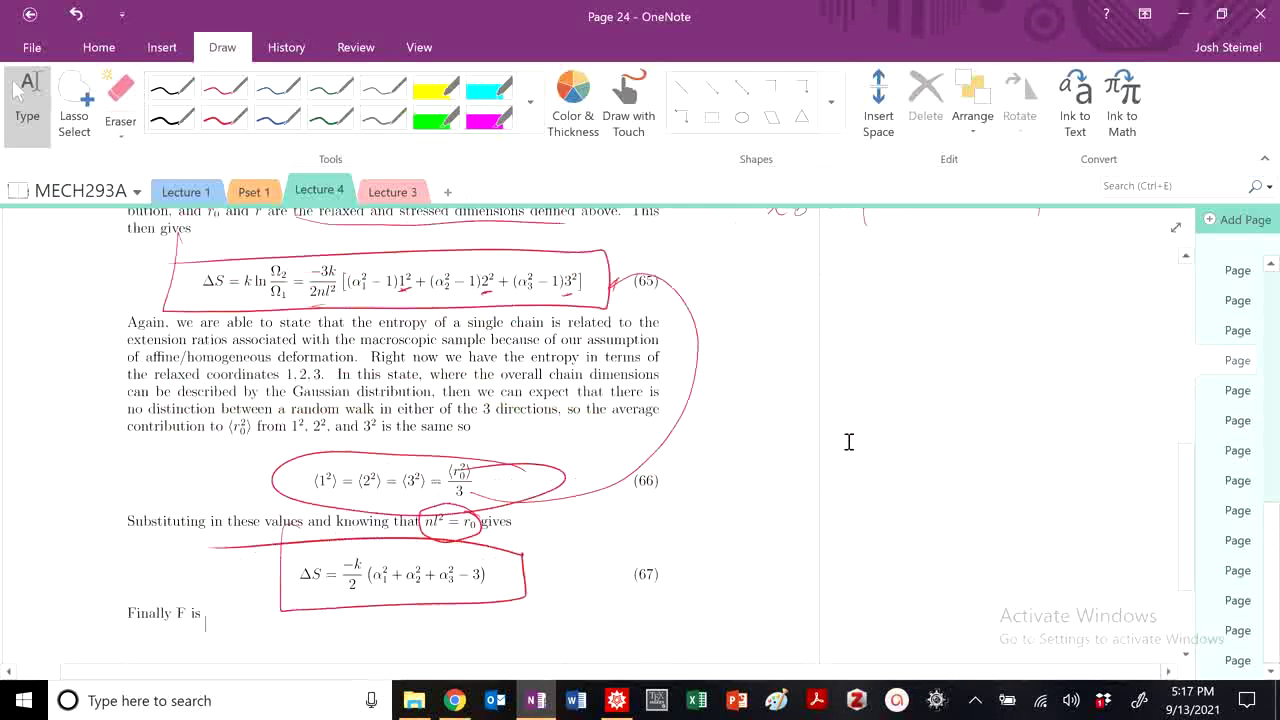
{"action": "scroll", "coordinate": [848, 441], "scroll_direction": "down", "scroll_amount": 1}
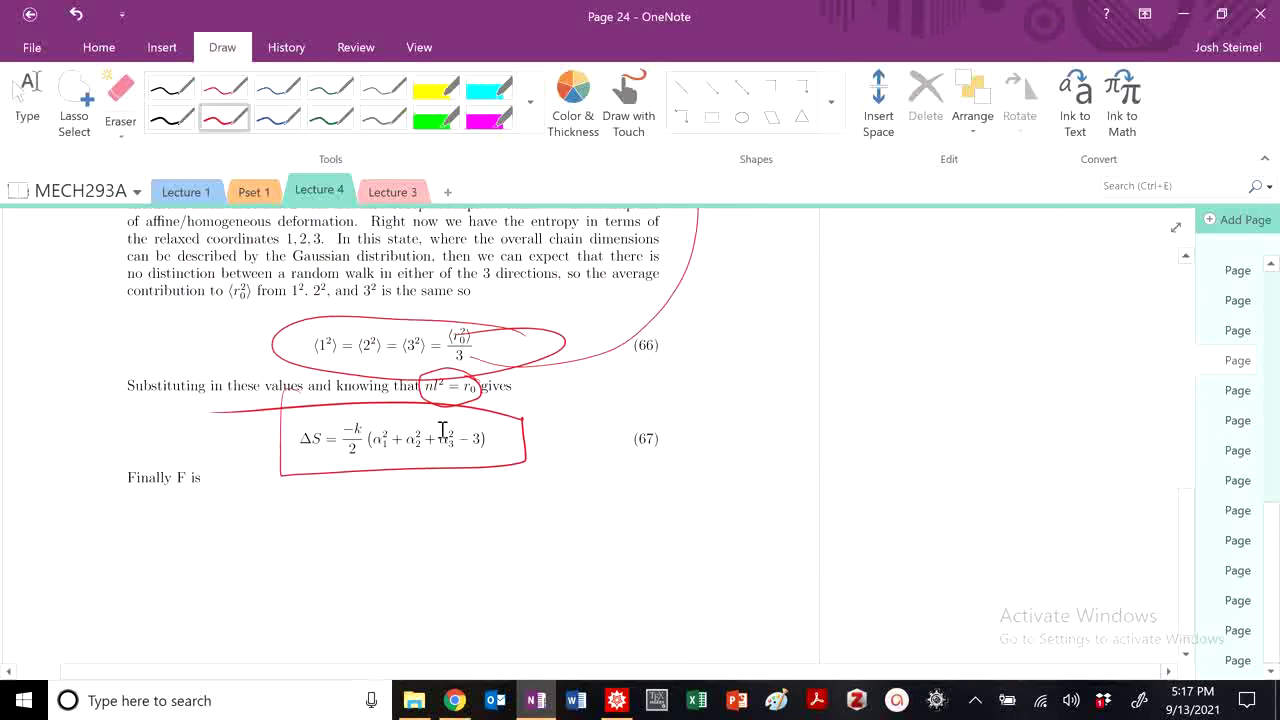
{"action": "left_click", "coordinate": [1240, 393]}
{"action": "scroll", "coordinate": [922, 432], "scroll_direction": "down", "scroll_amount": 5}
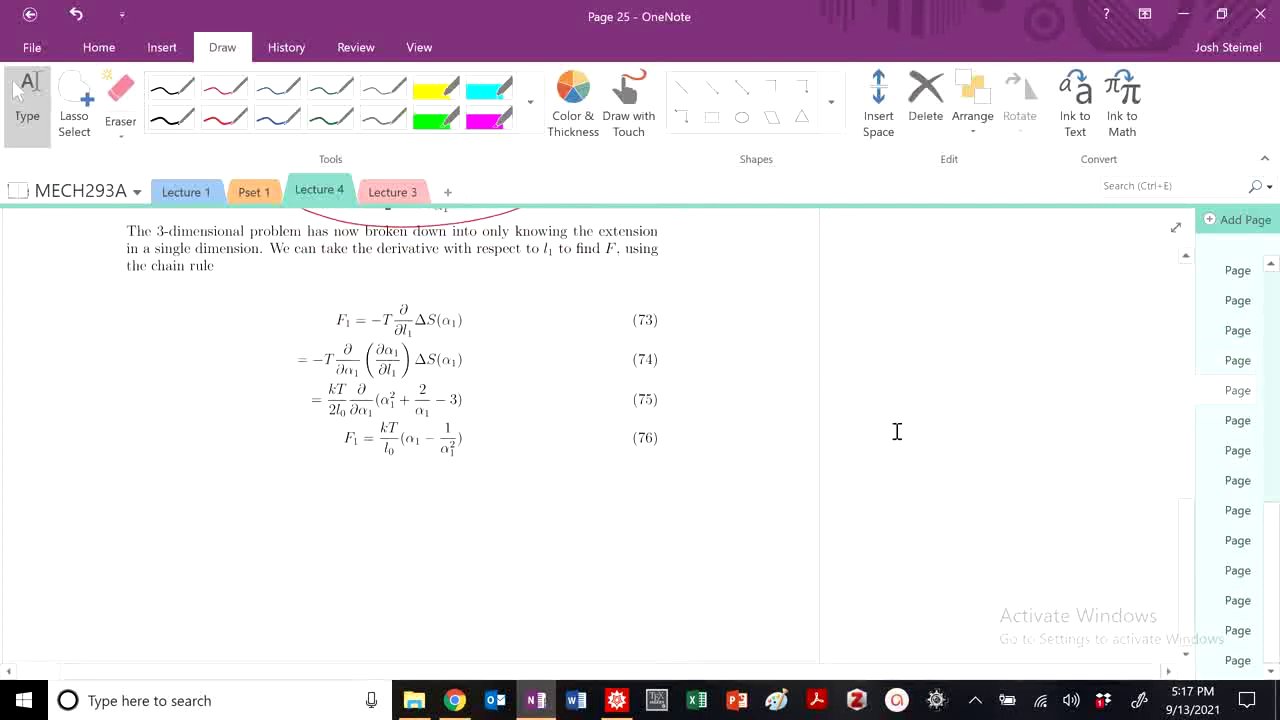
{"action": "scroll", "coordinate": [897, 431], "scroll_direction": "up", "scroll_amount": 1}
{"action": "scroll", "coordinate": [897, 431], "scroll_direction": "up", "scroll_amount": 5}
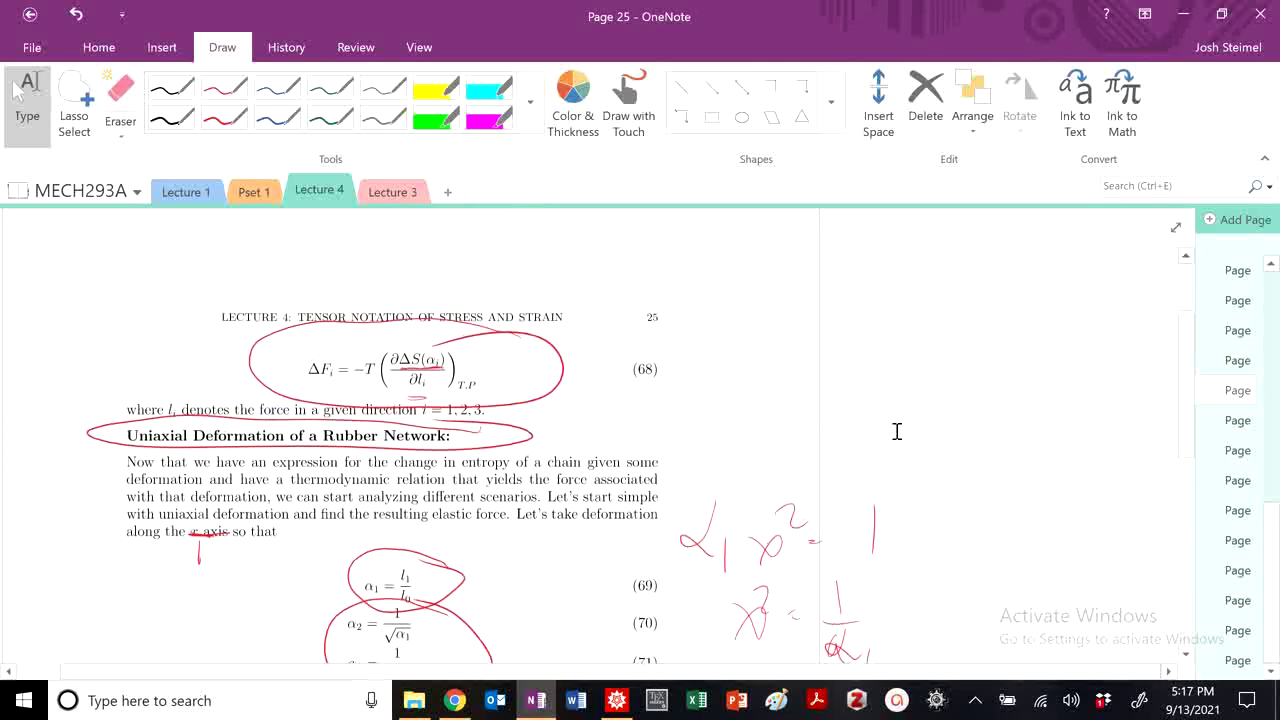
Handwrite ΔF1 in red beside equation (68).
{"action": "mouse_move", "coordinate": [738, 312]}
{"action": "left_mouse_down"}
{"action": "mouse_move", "coordinate": [758, 360]}
{"action": "mouse_move", "coordinate": [776, 314]}
{"action": "left_mouse_up"}
{"action": "left_click_drag", "start_coordinate": [758, 331], "coordinate": [775, 331]}
{"action": "left_click_drag", "start_coordinate": [793, 338], "coordinate": [794, 366]}
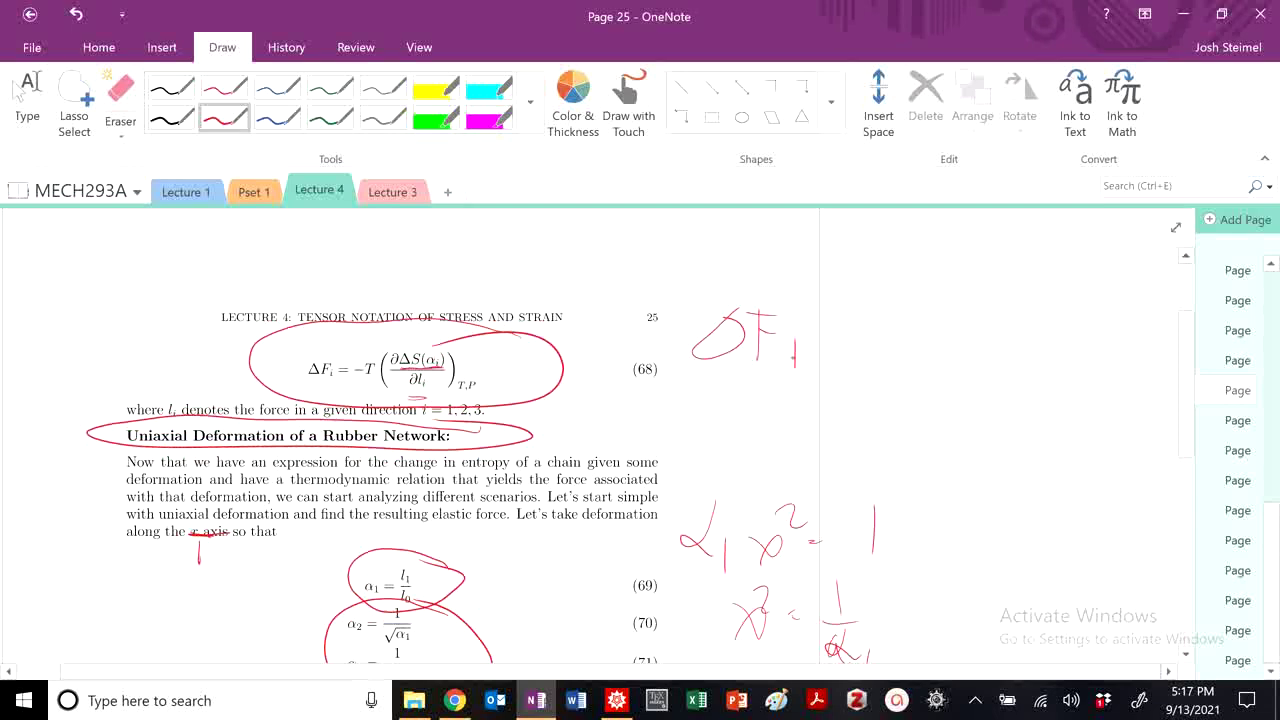
{"action": "left_click", "coordinate": [27, 100]}
{"action": "scroll", "coordinate": [801, 384], "scroll_direction": "down", "scroll_amount": 6}
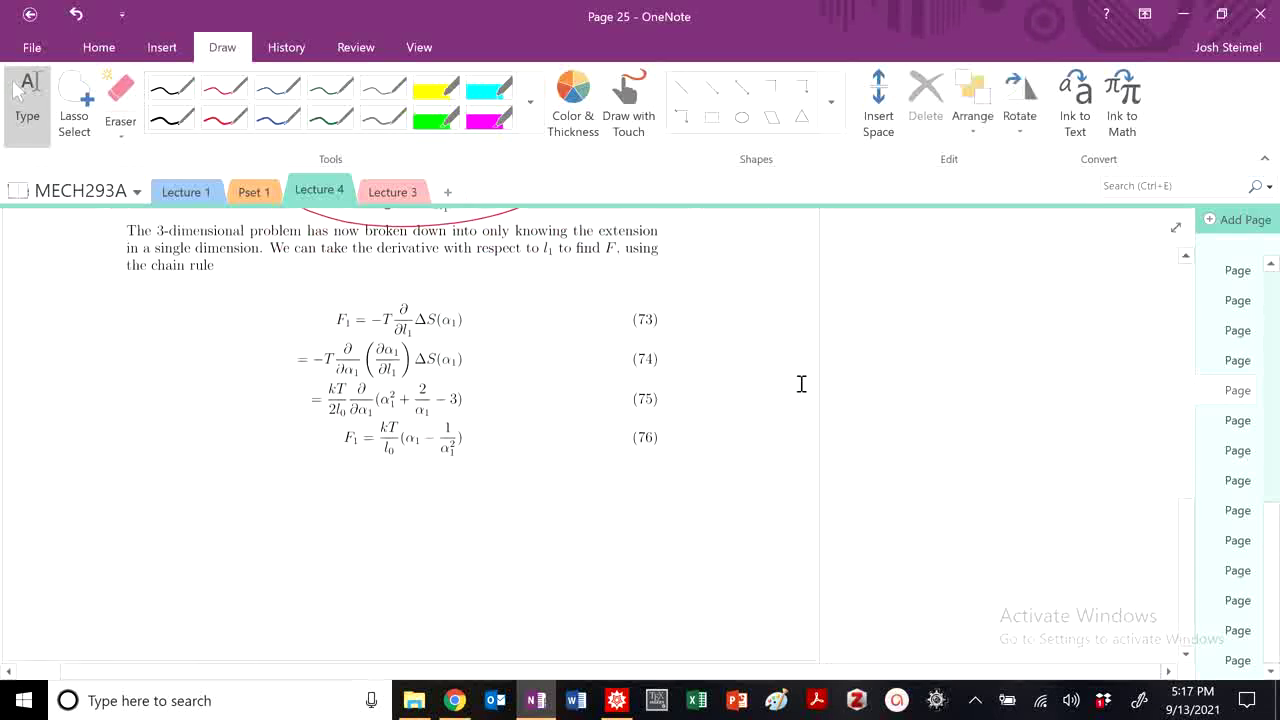
Circle equation (73) for F1 in red and switch back to Type.
{"action": "left_click", "coordinate": [224, 116]}
{"action": "mouse_move", "coordinate": [470, 284]}
{"action": "left_mouse_down"}
{"action": "mouse_move", "coordinate": [352, 292]}
{"action": "mouse_move", "coordinate": [436, 340]}
{"action": "mouse_move", "coordinate": [505, 298]}
{"action": "left_mouse_up"}
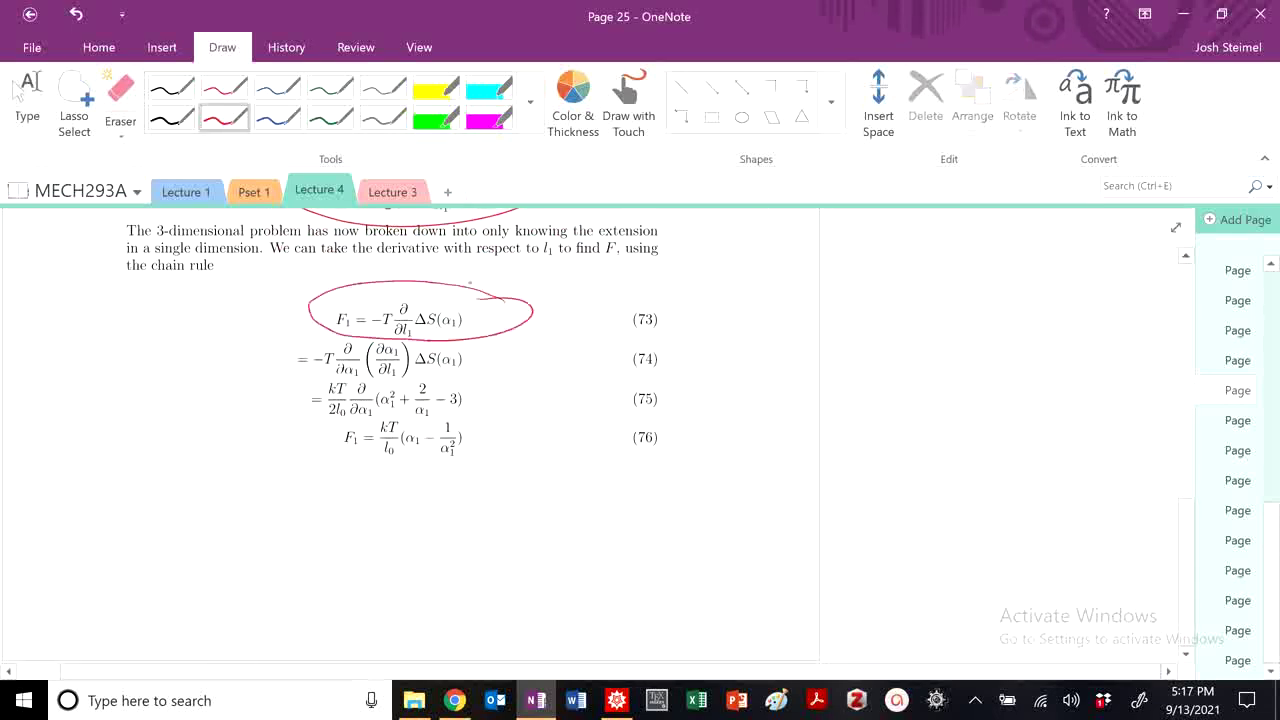
{"action": "left_click", "coordinate": [27, 100]}
{"action": "scroll", "coordinate": [455, 340], "scroll_direction": "up", "scroll_amount": 4}
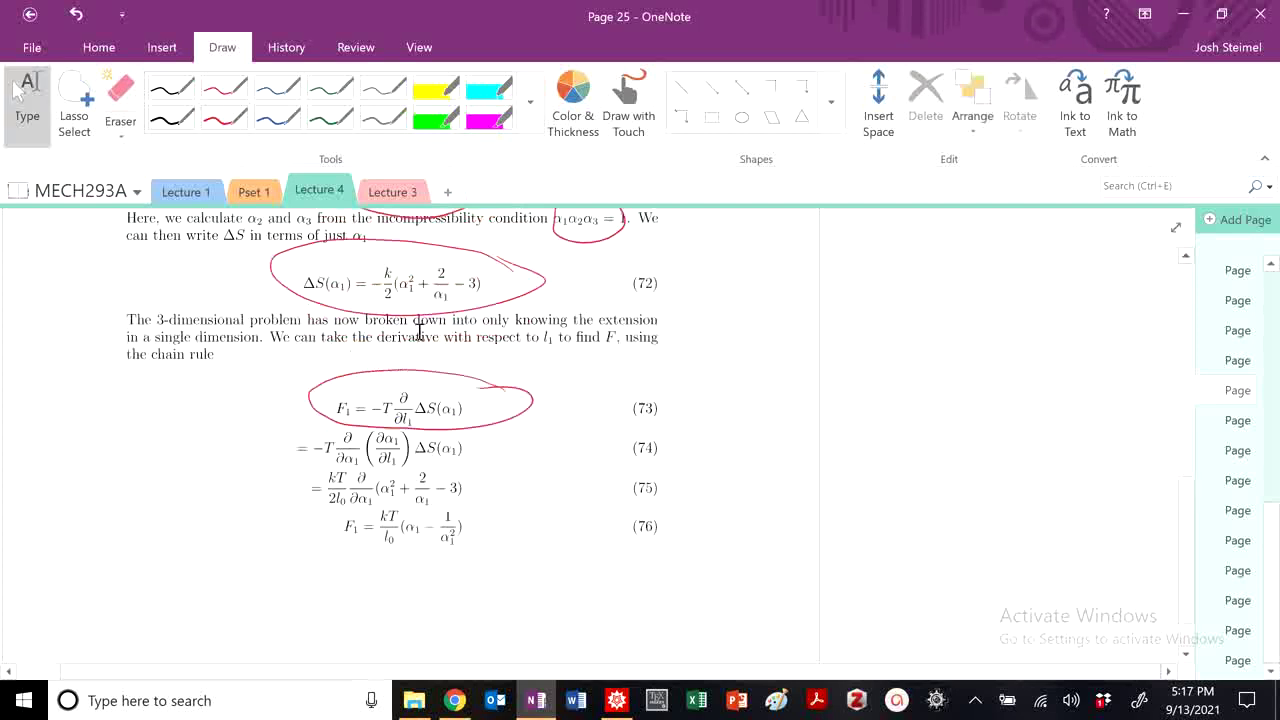
{"action": "left_click", "coordinate": [224, 116]}
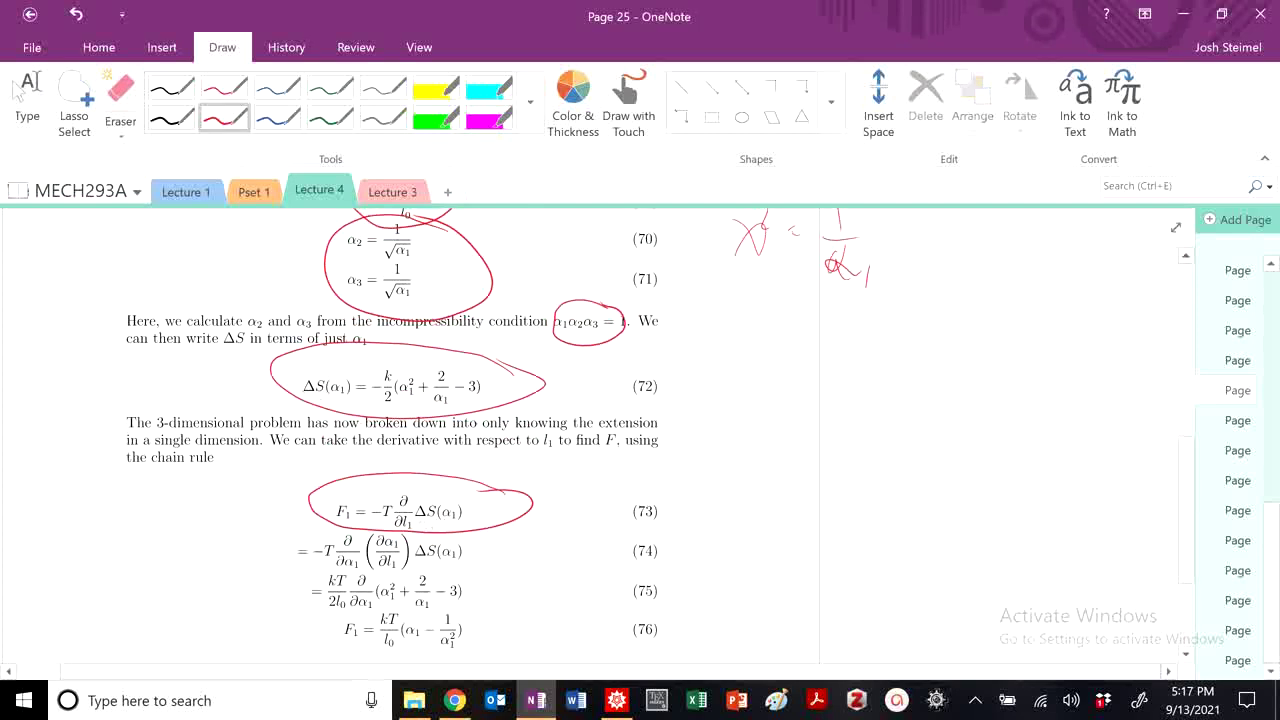
{"action": "left_click", "coordinate": [17, 91]}
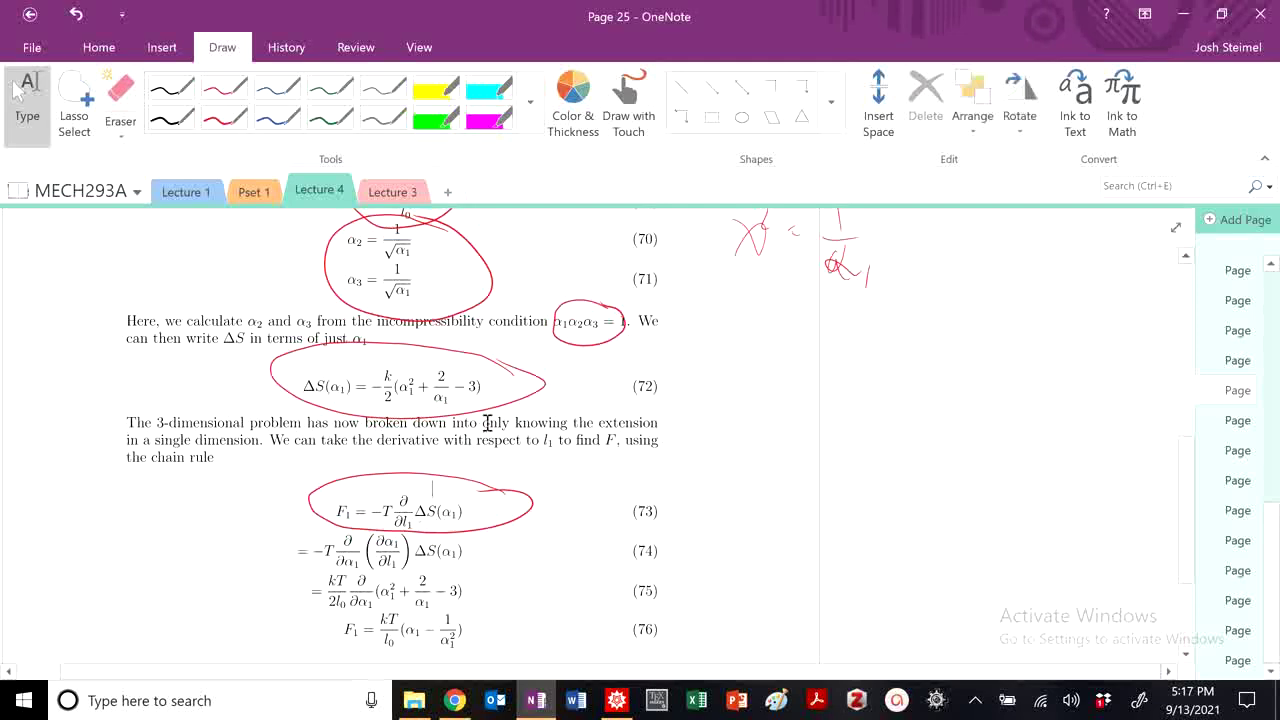
{"action": "scroll", "coordinate": [487, 423], "scroll_direction": "up", "scroll_amount": 3}
{"action": "scroll", "coordinate": [486, 423], "scroll_direction": "down", "scroll_amount": 4}
{"action": "scroll", "coordinate": [483, 424], "scroll_direction": "up", "scroll_amount": 1}
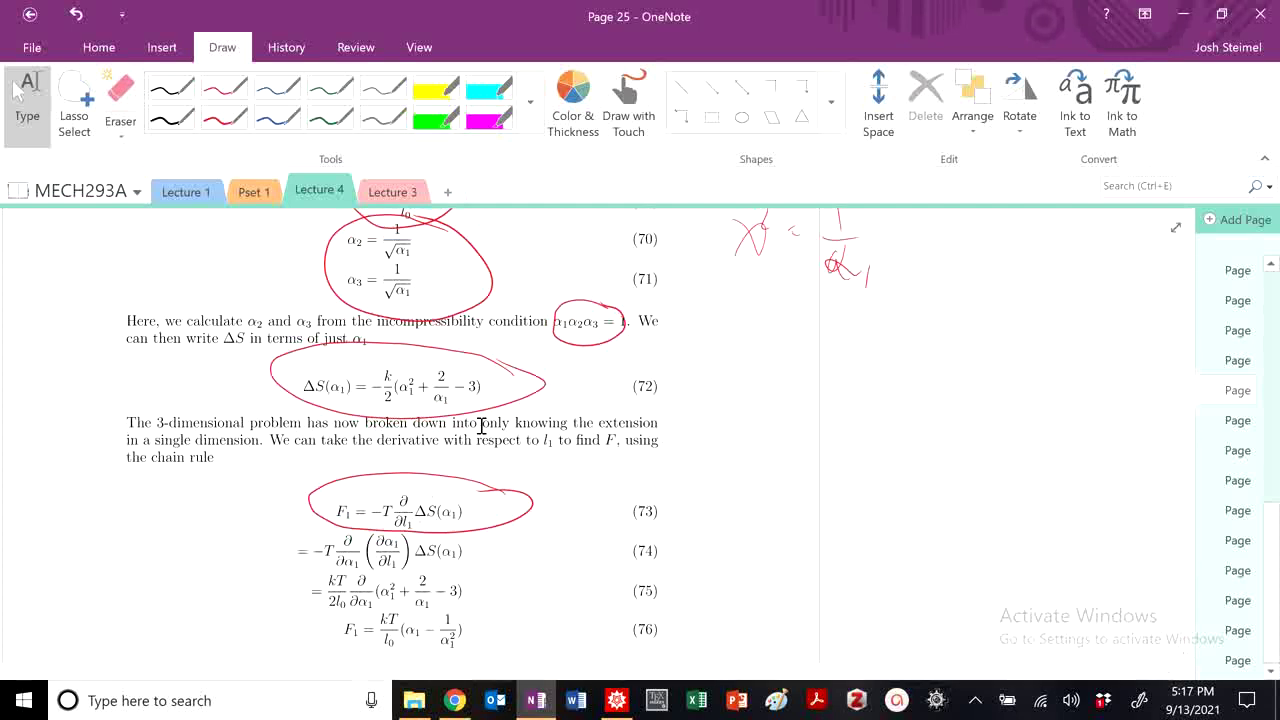
{"action": "scroll", "coordinate": [520, 432], "scroll_direction": "up", "scroll_amount": 2}
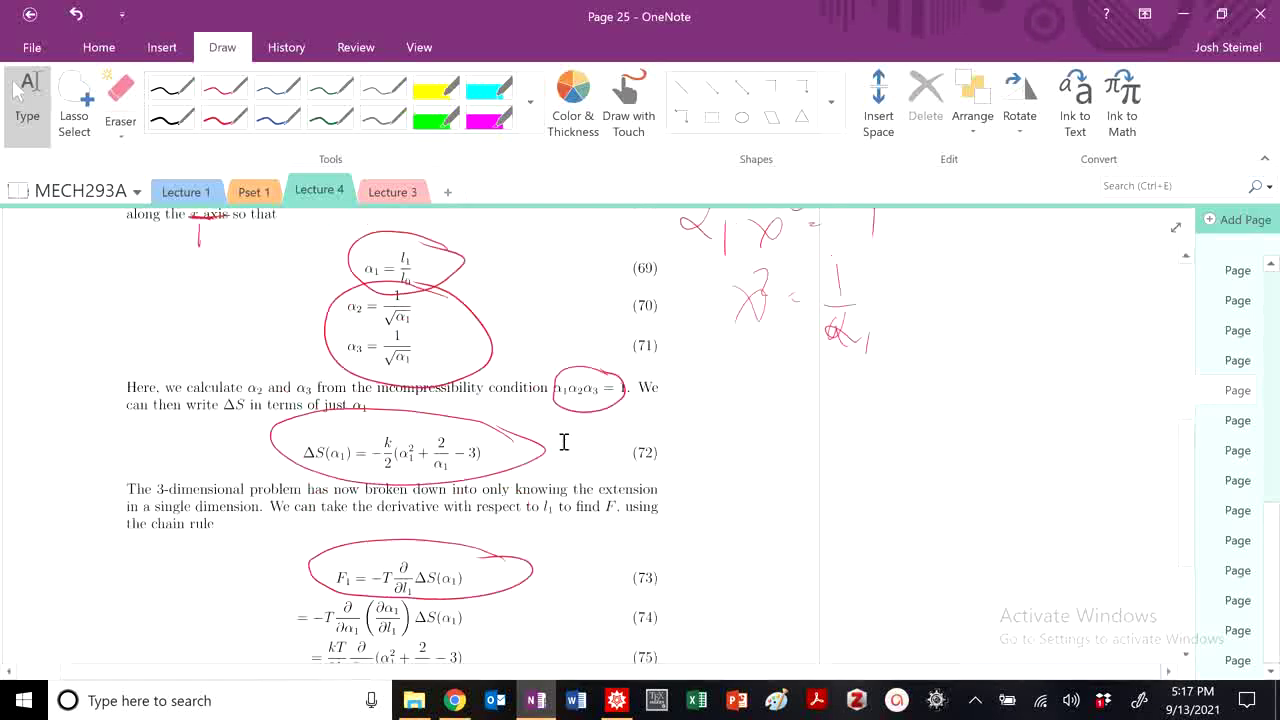
{"action": "scroll", "coordinate": [566, 442], "scroll_direction": "down", "scroll_amount": 2}
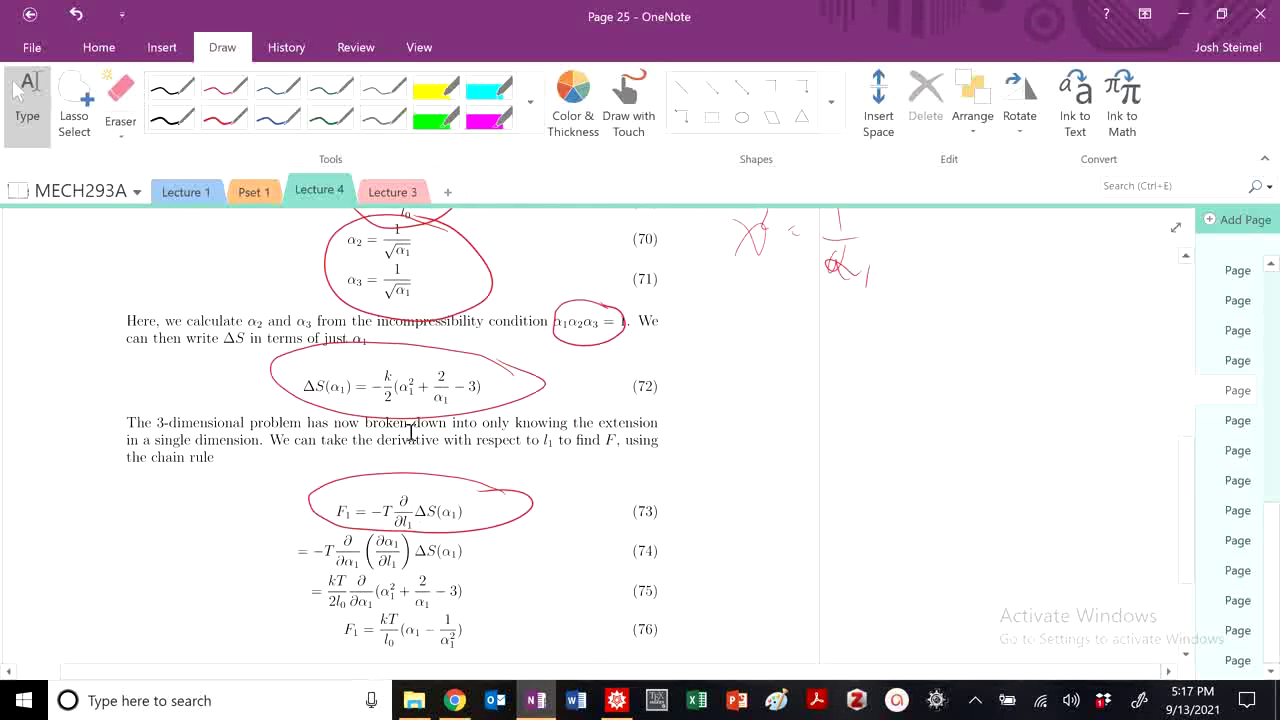
Write −TK/2 in red in the margin.
{"action": "left_click_drag", "start_coordinate": [678, 471], "coordinate": [725, 482]}
{"action": "mouse_move", "coordinate": [708, 450]}
{"action": "left_mouse_down"}
{"action": "mouse_move", "coordinate": [728, 446]}
{"action": "mouse_move", "coordinate": [741, 487]}
{"action": "left_mouse_up"}
{"action": "left_click_drag", "start_coordinate": [764, 445], "coordinate": [760, 492]}
{"action": "left_click_drag", "start_coordinate": [740, 510], "coordinate": [762, 538]}
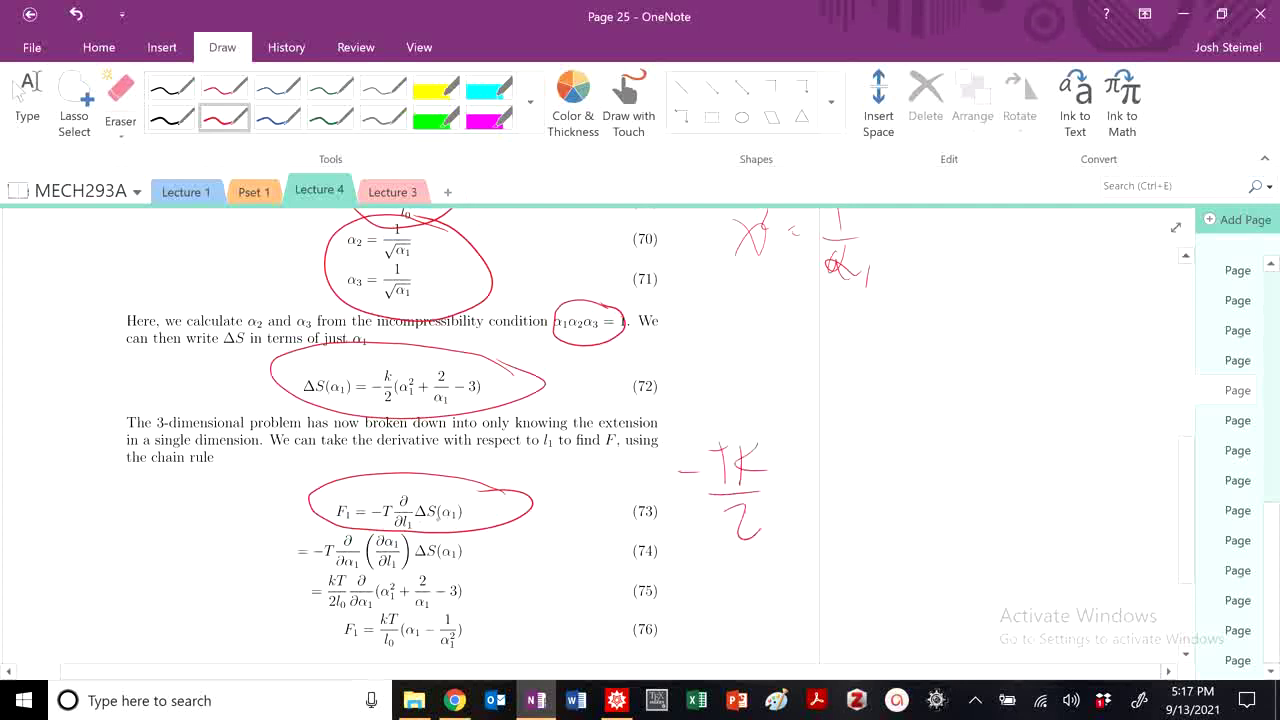
Handwrite α1 = l1/l0 + 2l0/l1 − 3 in the margin, then scribble over it.
{"action": "left_click_drag", "start_coordinate": [800, 342], "coordinate": [820, 372]}
{"action": "left_click_drag", "start_coordinate": [834, 344], "coordinate": [850, 342]}
{"action": "mouse_move", "coordinate": [836, 356]}
{"action": "left_mouse_down"}
{"action": "mouse_move", "coordinate": [906, 352]}
{"action": "mouse_move", "coordinate": [920, 364]}
{"action": "left_mouse_up"}
{"action": "mouse_move", "coordinate": [866, 372]}
{"action": "left_mouse_down"}
{"action": "mouse_move", "coordinate": [910, 370]}
{"action": "mouse_move", "coordinate": [898, 406]}
{"action": "left_mouse_up"}
{"action": "left_click_drag", "start_coordinate": [916, 392], "coordinate": [912, 410]}
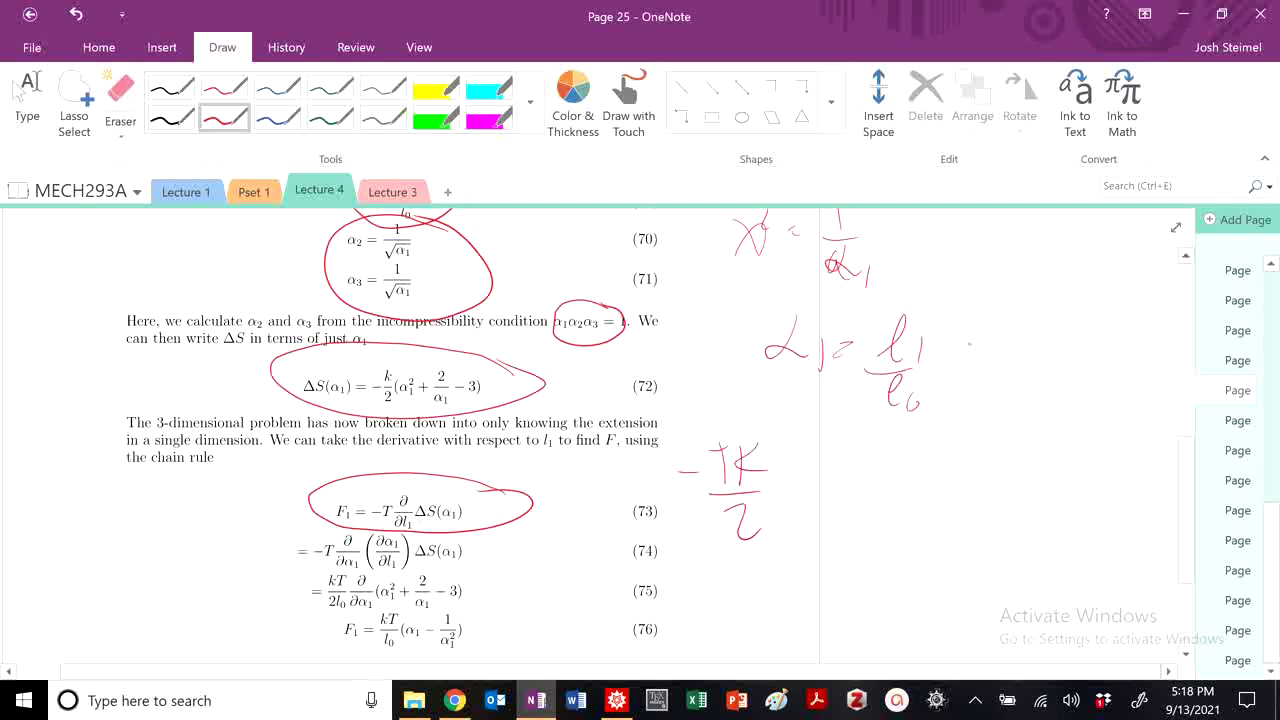
{"action": "left_click_drag", "start_coordinate": [963, 345], "coordinate": [962, 373]}
{"action": "left_click_drag", "start_coordinate": [949, 366], "coordinate": [972, 360]}
{"action": "mouse_move", "coordinate": [996, 328]}
{"action": "left_mouse_down"}
{"action": "mouse_move", "coordinate": [1014, 320]}
{"action": "mouse_move", "coordinate": [1032, 358]}
{"action": "left_mouse_up"}
{"action": "mouse_move", "coordinate": [977, 376]}
{"action": "left_mouse_down"}
{"action": "mouse_move", "coordinate": [1031, 369]}
{"action": "mouse_move", "coordinate": [1010, 414]}
{"action": "mouse_move", "coordinate": [1027, 420]}
{"action": "left_mouse_up"}
{"action": "mouse_move", "coordinate": [1040, 348]}
{"action": "left_mouse_down"}
{"action": "mouse_move", "coordinate": [1050, 322]}
{"action": "mouse_move", "coordinate": [1046, 350]}
{"action": "left_mouse_up"}
{"action": "left_click_drag", "start_coordinate": [1066, 336], "coordinate": [1064, 338]}
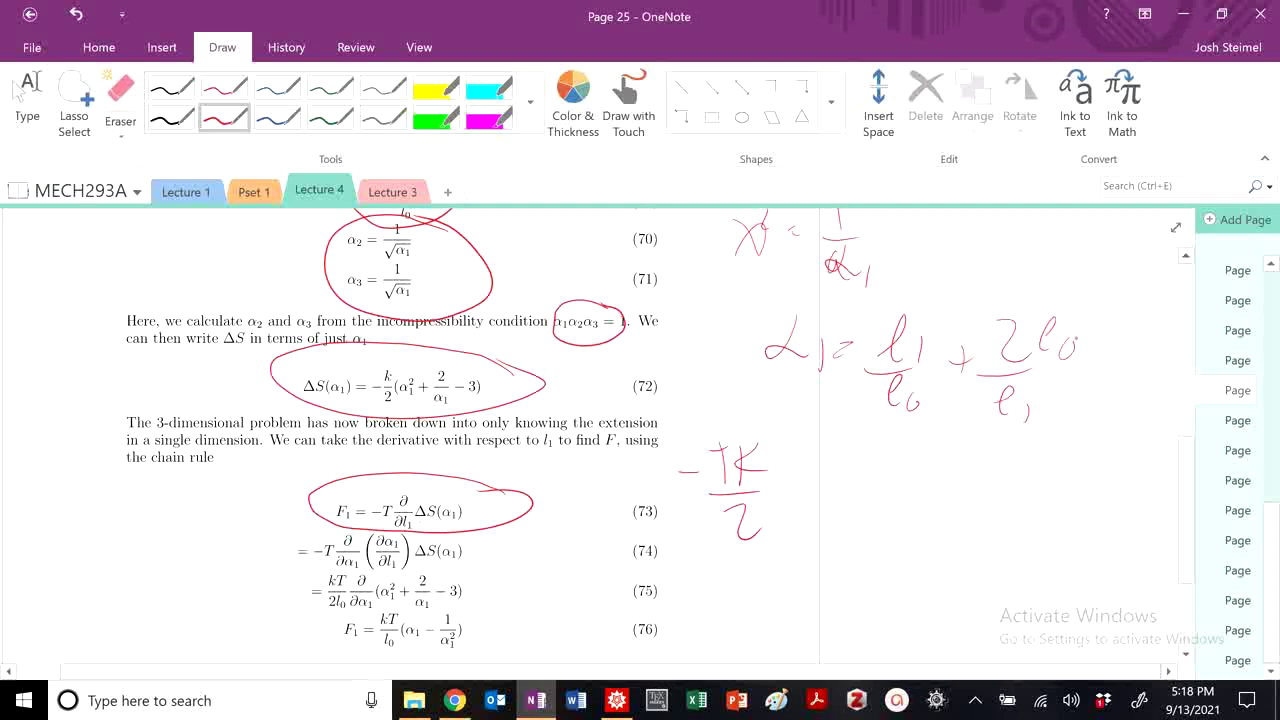
{"action": "left_click_drag", "start_coordinate": [1018, 377], "coordinate": [1114, 357]}
{"action": "left_click_drag", "start_coordinate": [1116, 338], "coordinate": [1114, 376]}
{"action": "mouse_move", "coordinate": [808, 336]}
{"action": "left_mouse_down"}
{"action": "mouse_move", "coordinate": [920, 360]}
{"action": "mouse_move", "coordinate": [1120, 374]}
{"action": "left_mouse_up"}
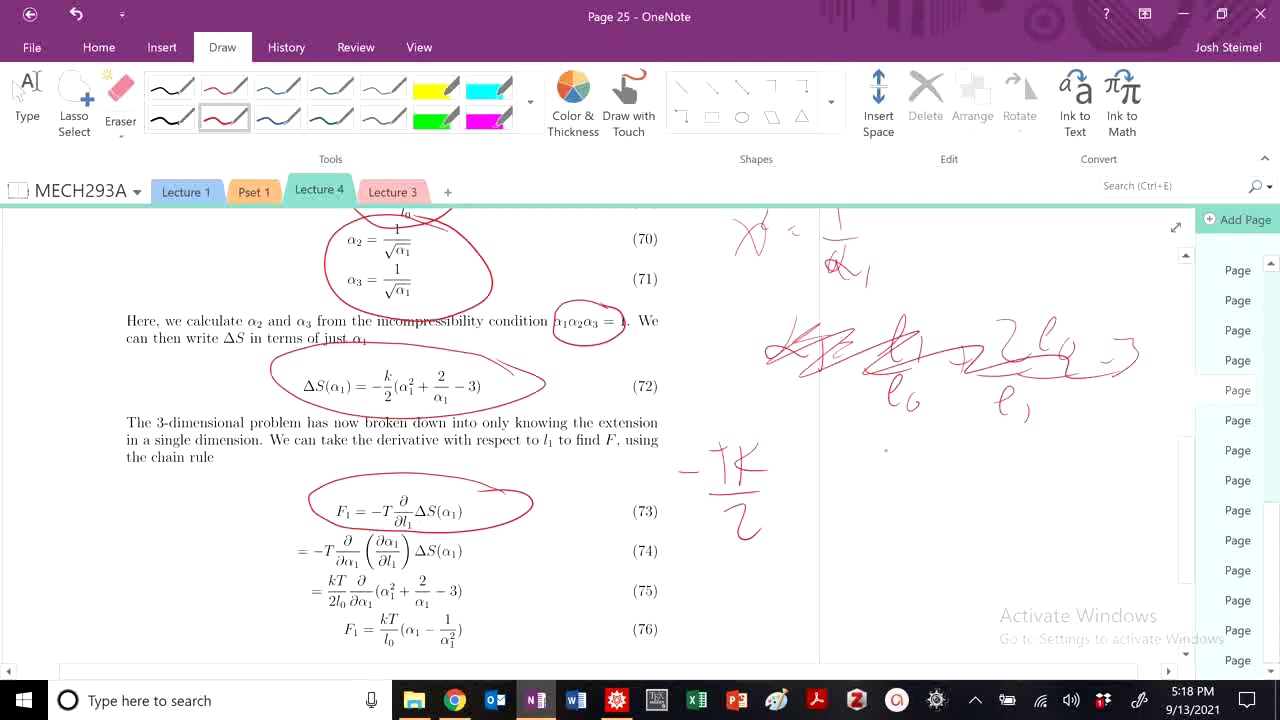
In the Mathematica notebook, start a deltaS = − line, removing the unfinished (k.
{"action": "left_click", "coordinate": [616, 700]}
{"action": "left_click_drag", "start_coordinate": [445, 78], "coordinate": [1011, 44]}
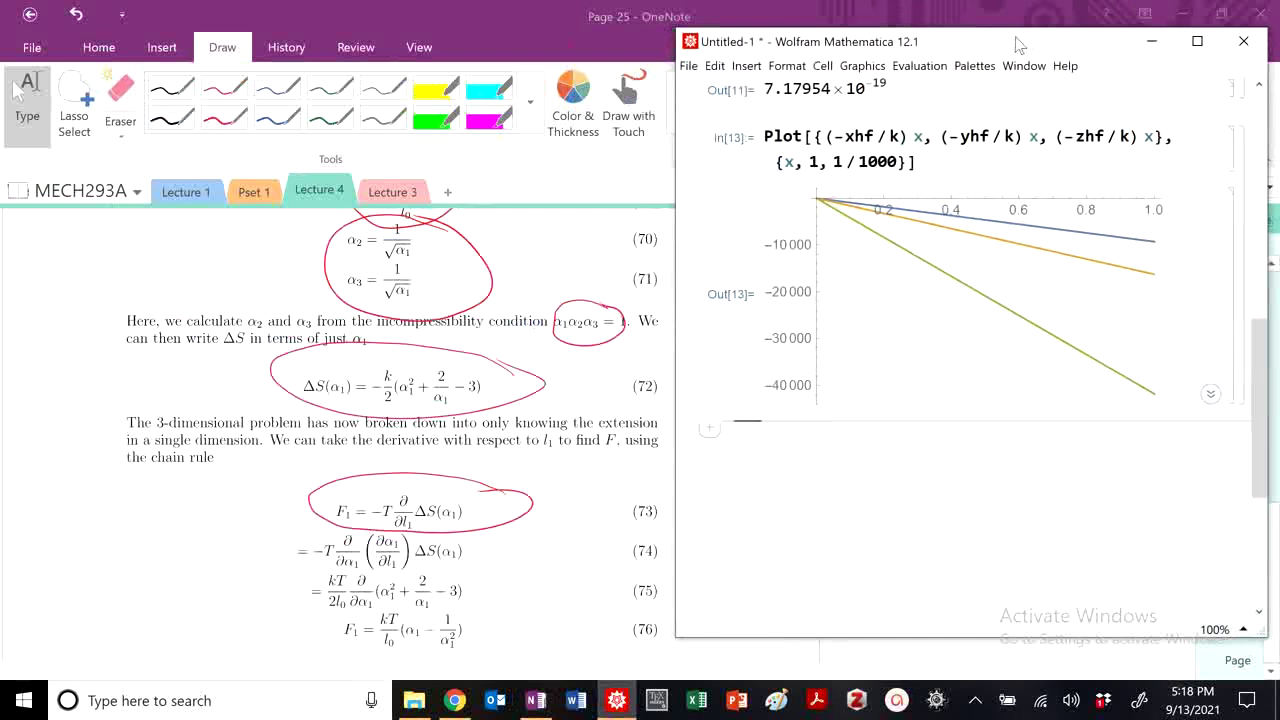
{"action": "scroll", "coordinate": [901, 418], "scroll_direction": "down", "scroll_amount": 5}
{"action": "type", "text": "del"}
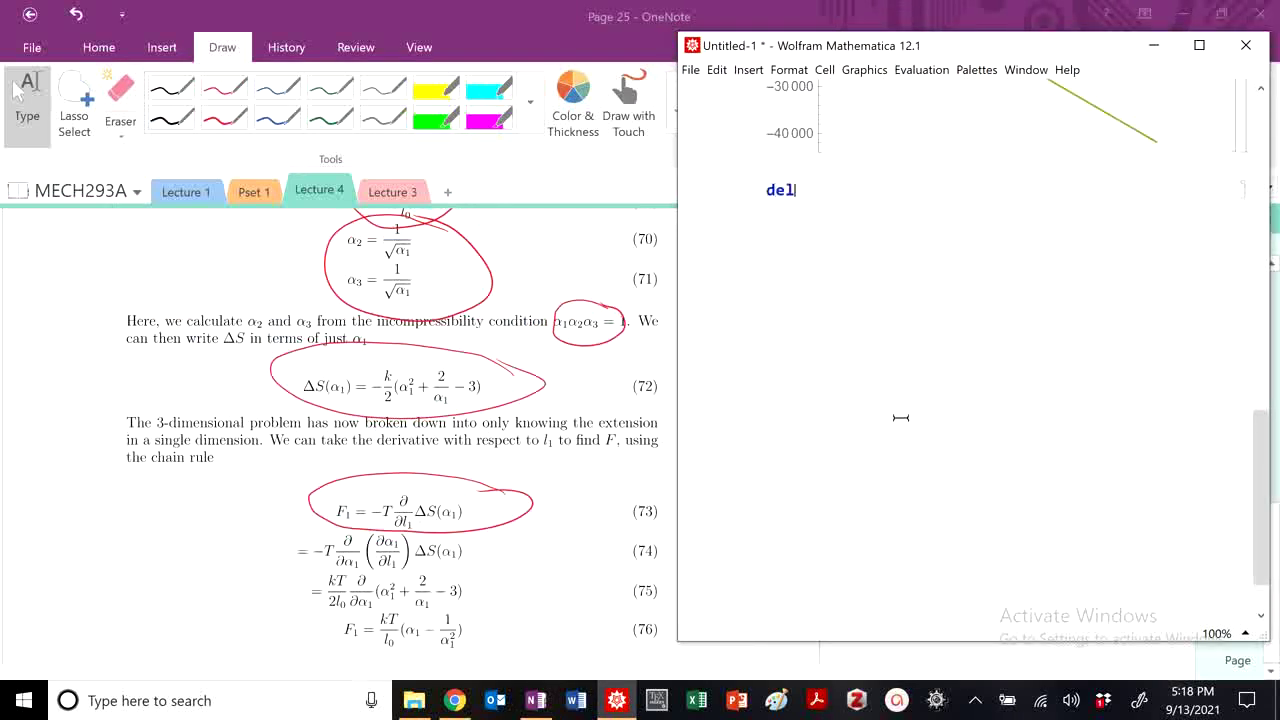
{"action": "type", "text": "taS = -(k"}
{"action": "key", "text": "BackSpace"}
{"action": "key", "text": "BackSpace"}
{"action": "left_click", "coordinate": [850, 172]}
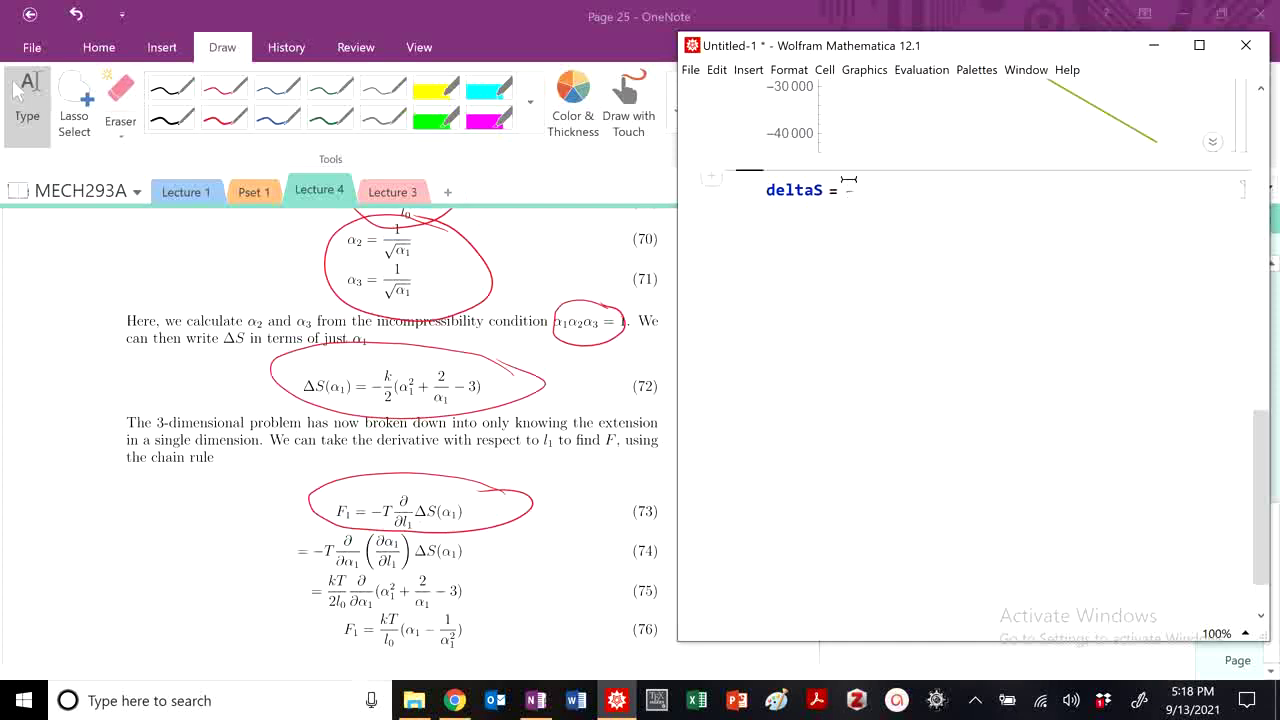
Quit the local kernel via Evaluation > Quit Kernel > Local and confirm.
{"action": "left_click", "coordinate": [921, 69]}
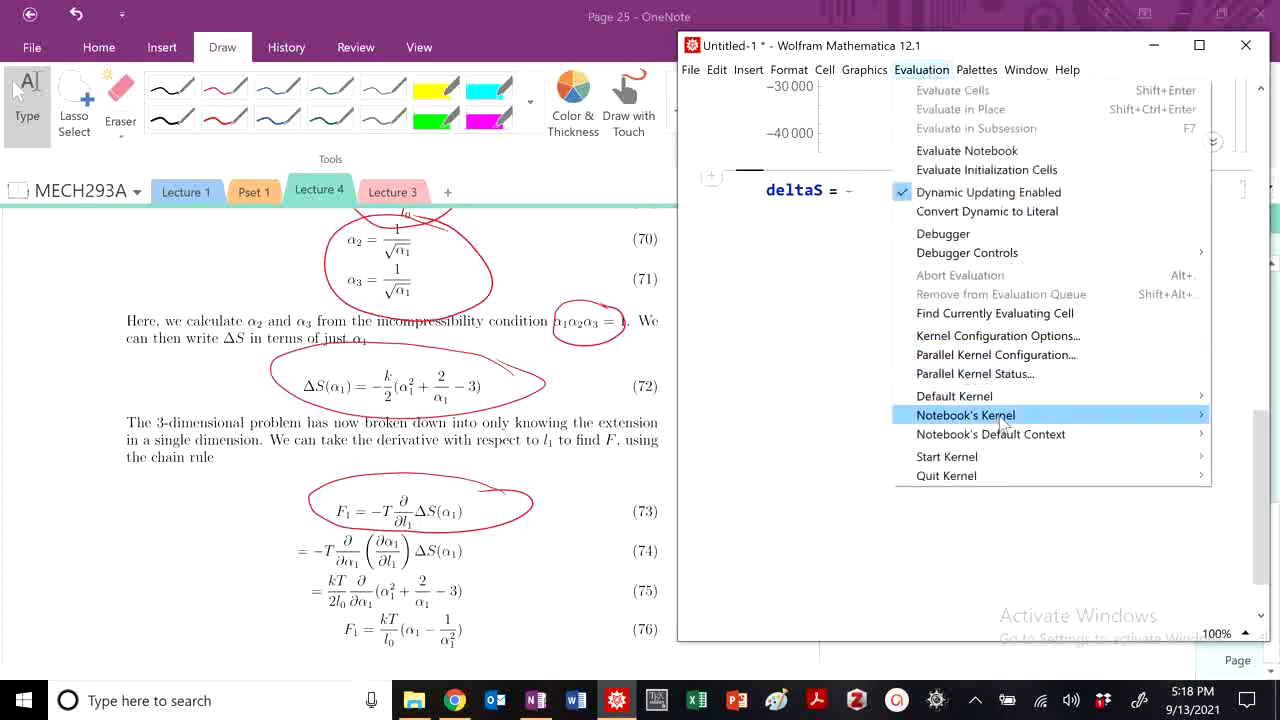
{"action": "mouse_move", "coordinate": [900, 476]}
{"action": "left_click", "coordinate": [838, 477]}
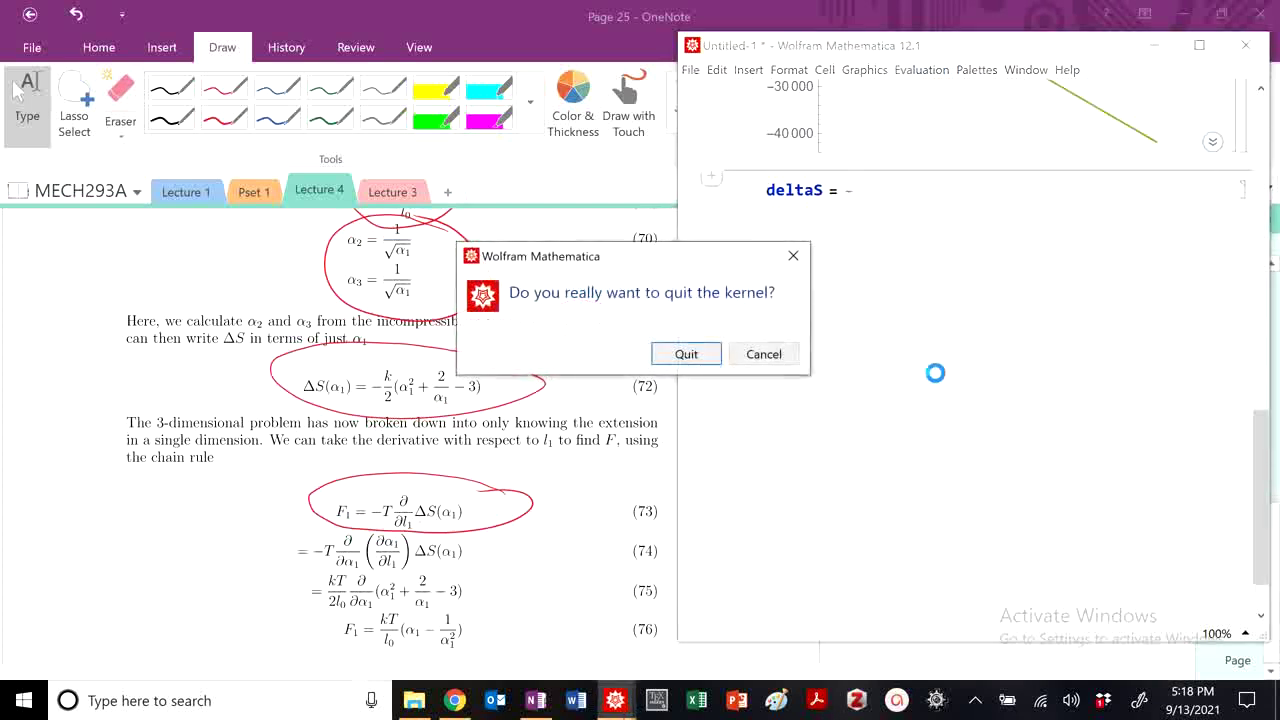
{"action": "left_click", "coordinate": [686, 355]}
Define and evaluate deltaS = (-k/2)(alpha1^2 + 2/alpha1 - 3).
{"action": "left_click", "coordinate": [805, 392]}
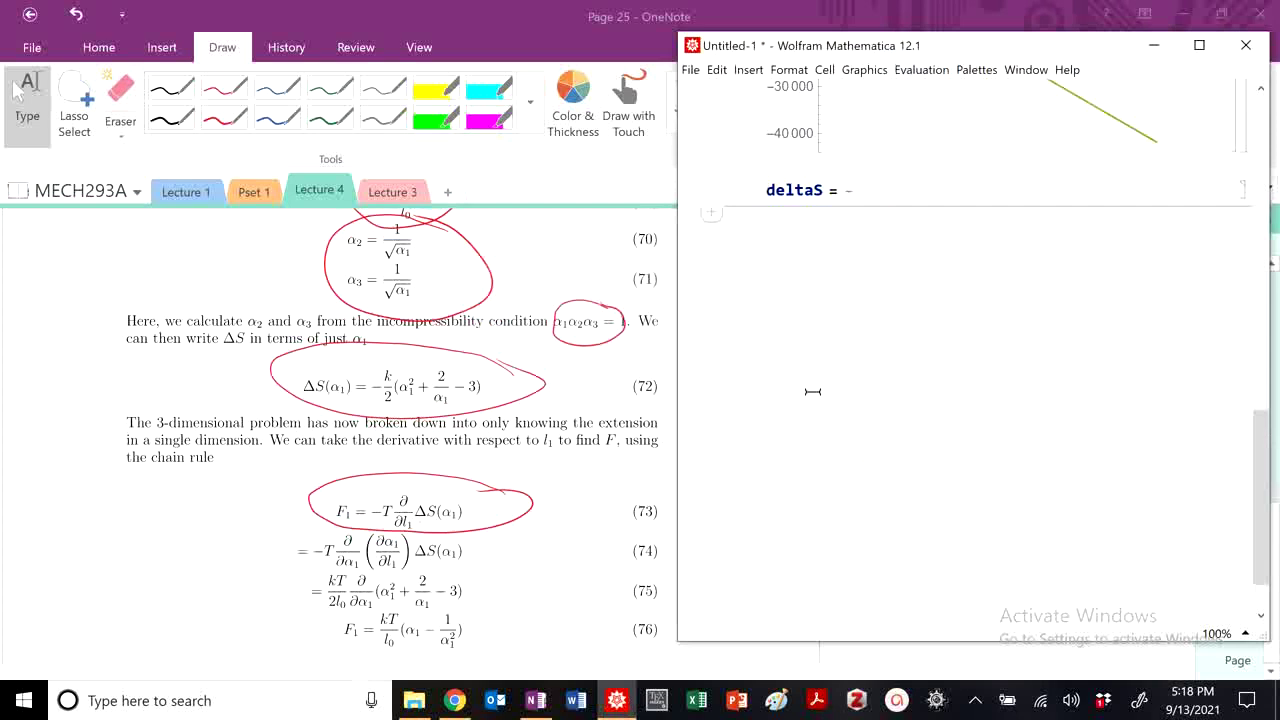
{"action": "type", "text": "De"}
{"action": "key", "text": "BackSpace"}
{"action": "key", "text": "BackSpace"}
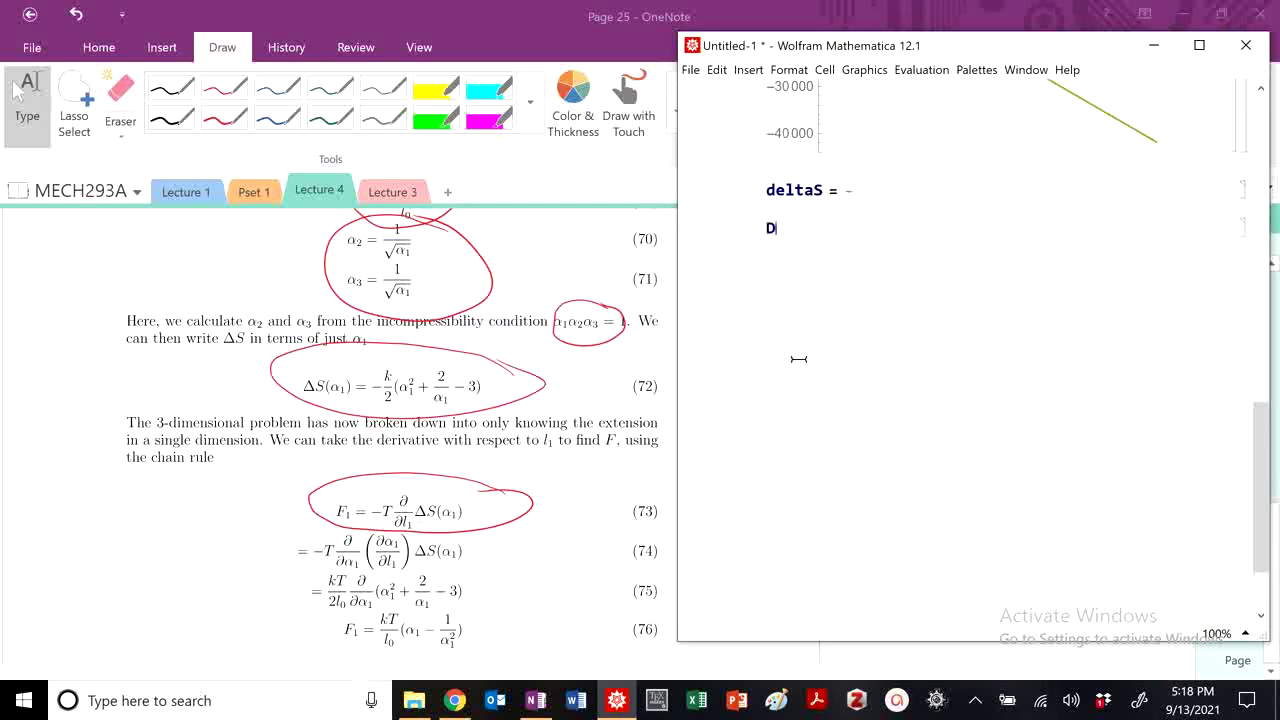
{"action": "type", "text": "delt"}
{"action": "key", "text": "BackSpace"}
{"action": "key", "text": "BackSpace"}
{"action": "key", "text": "BackSpace"}
{"action": "key", "text": "BackSpace"}
{"action": "type", "text": "deltaS ="}
{"action": "type", "text": " -k"}
{"action": "key", "text": "BackSpace"}
{"action": "type", "text": "(-k / 2"}
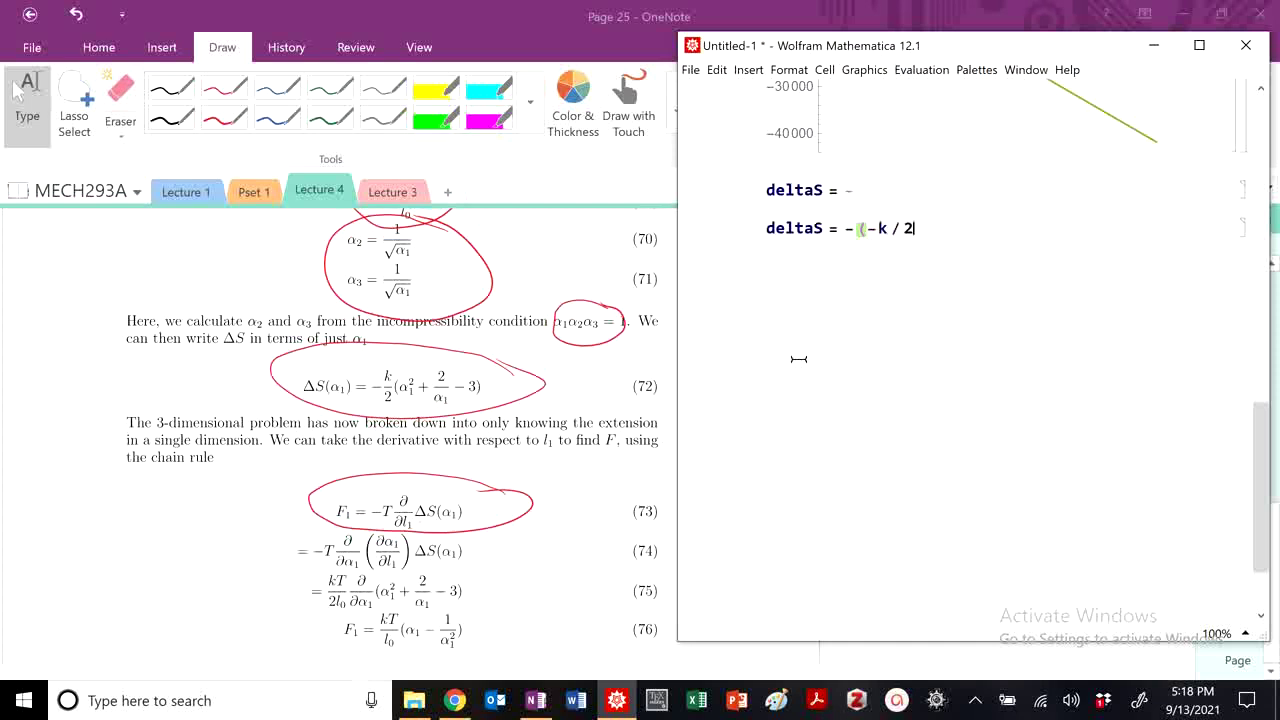
{"action": "type", "text": ") (alpha1^2 "}
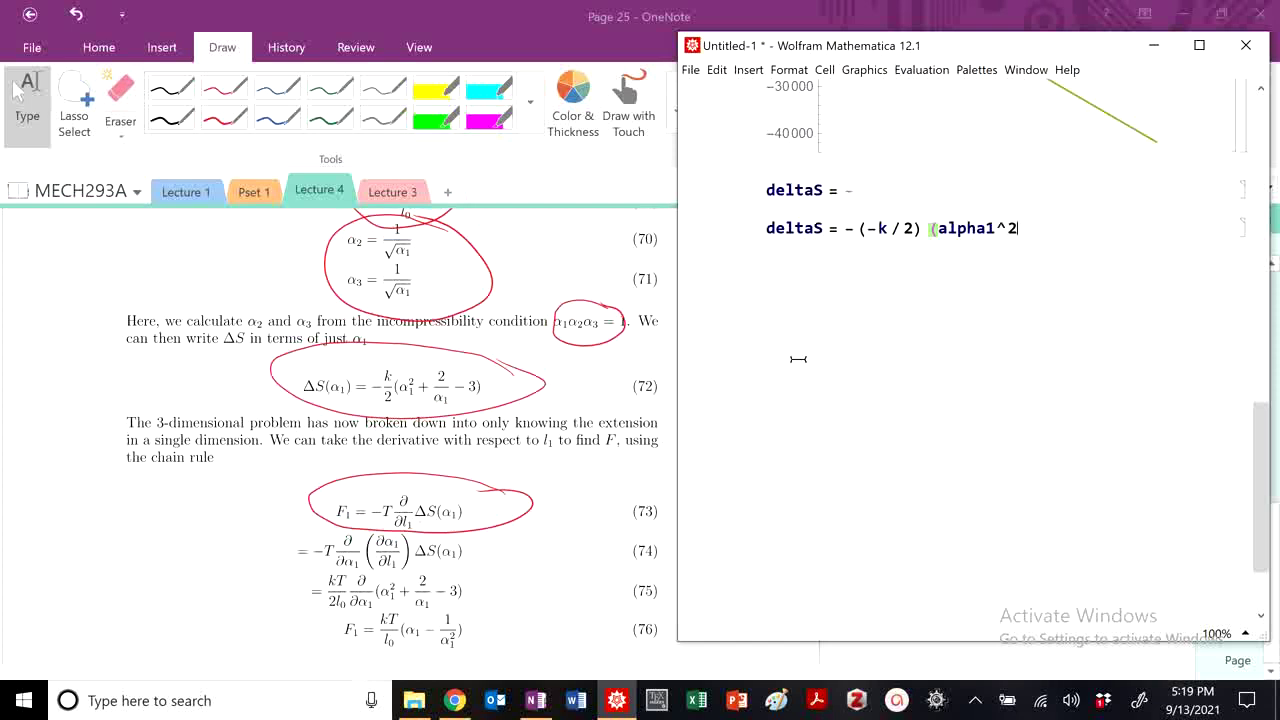
{"action": "type", "text": "+ (2 / alpha1"}
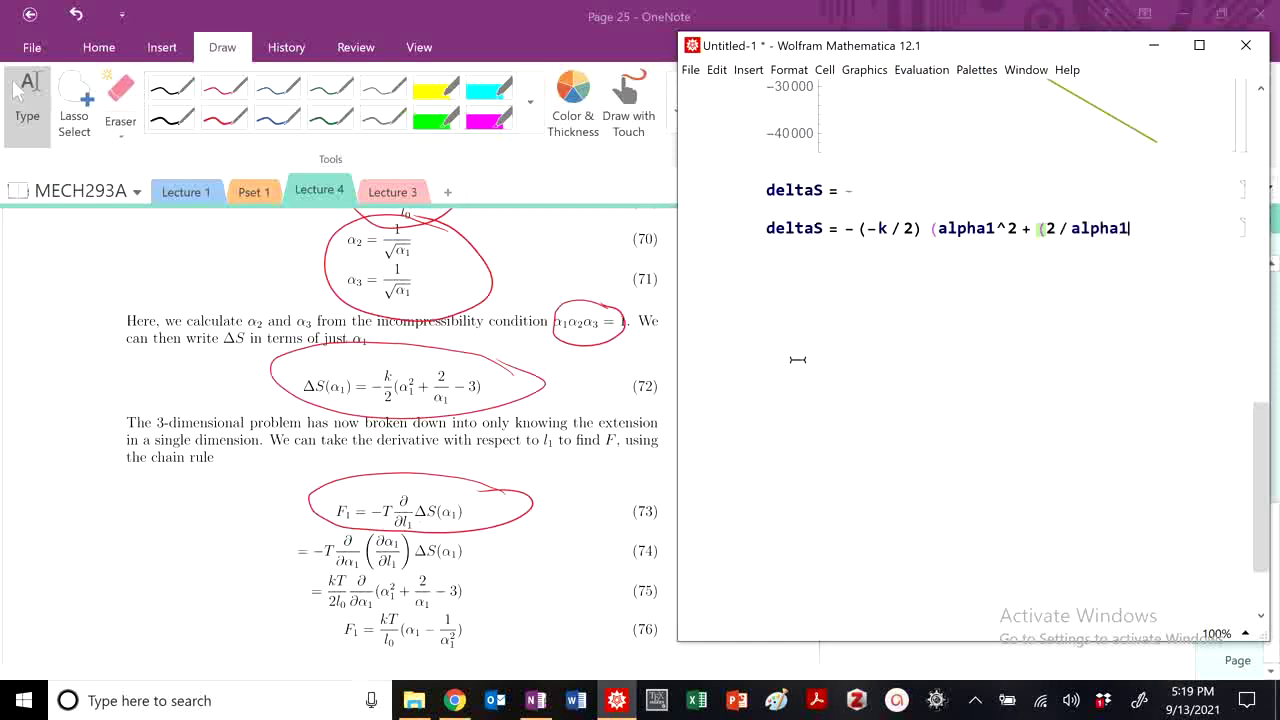
{"action": "type", "text": ") - 3)"}
{"action": "key", "text": "shift+Return"}
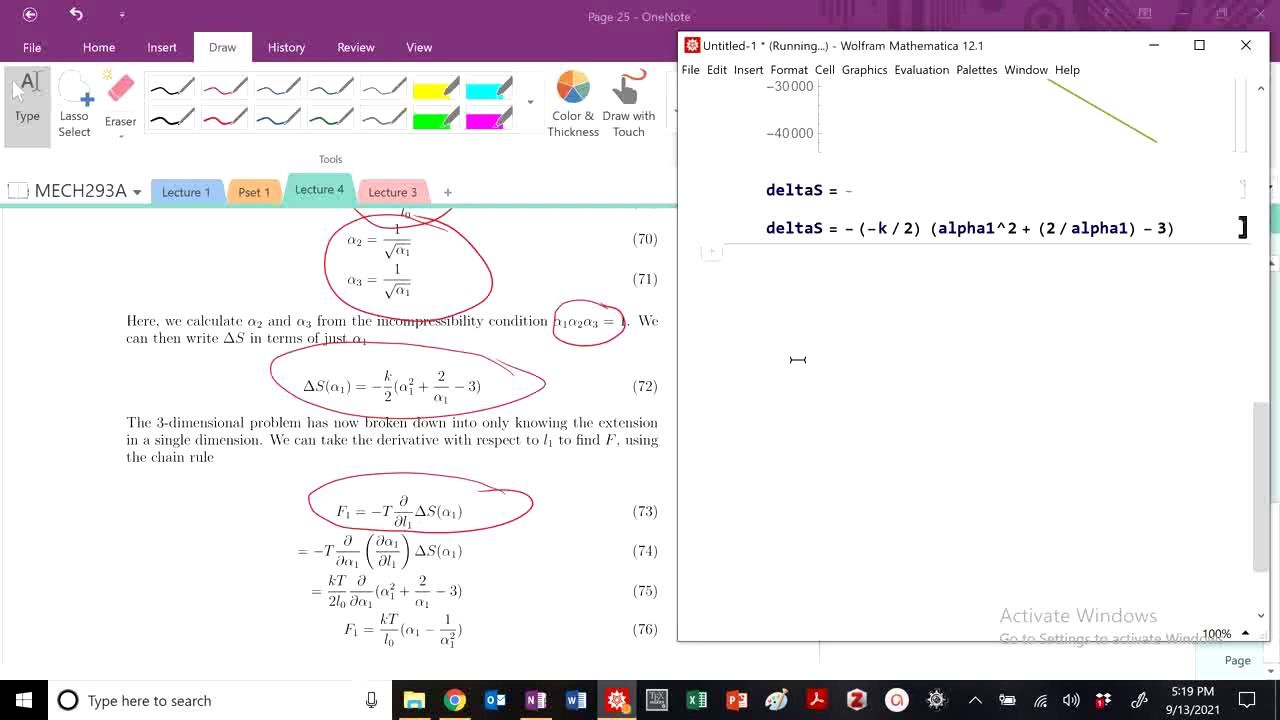
Begin a derivative line reading D[deltaS, below the definition.
{"action": "type", "text": "D[del"}
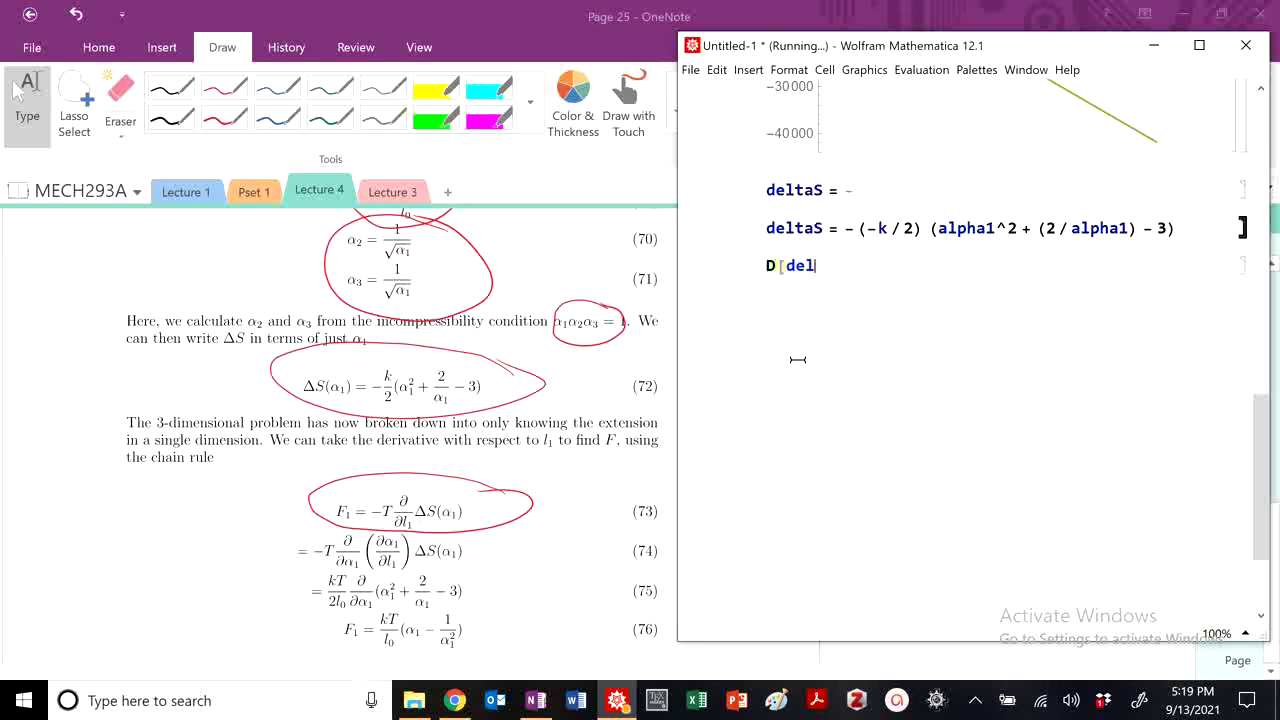
{"action": "key", "text": "BackSpace"}
{"action": "key", "text": "BackSpace"}
{"action": "key", "text": "BackSpace"}
{"action": "key", "text": "BackSpace"}
{"action": "key", "text": "BackSpace"}
{"action": "type", "text": "Dd"}
{"action": "key", "text": "BackSpace"}
{"action": "type", "text": "[deltaS,"}
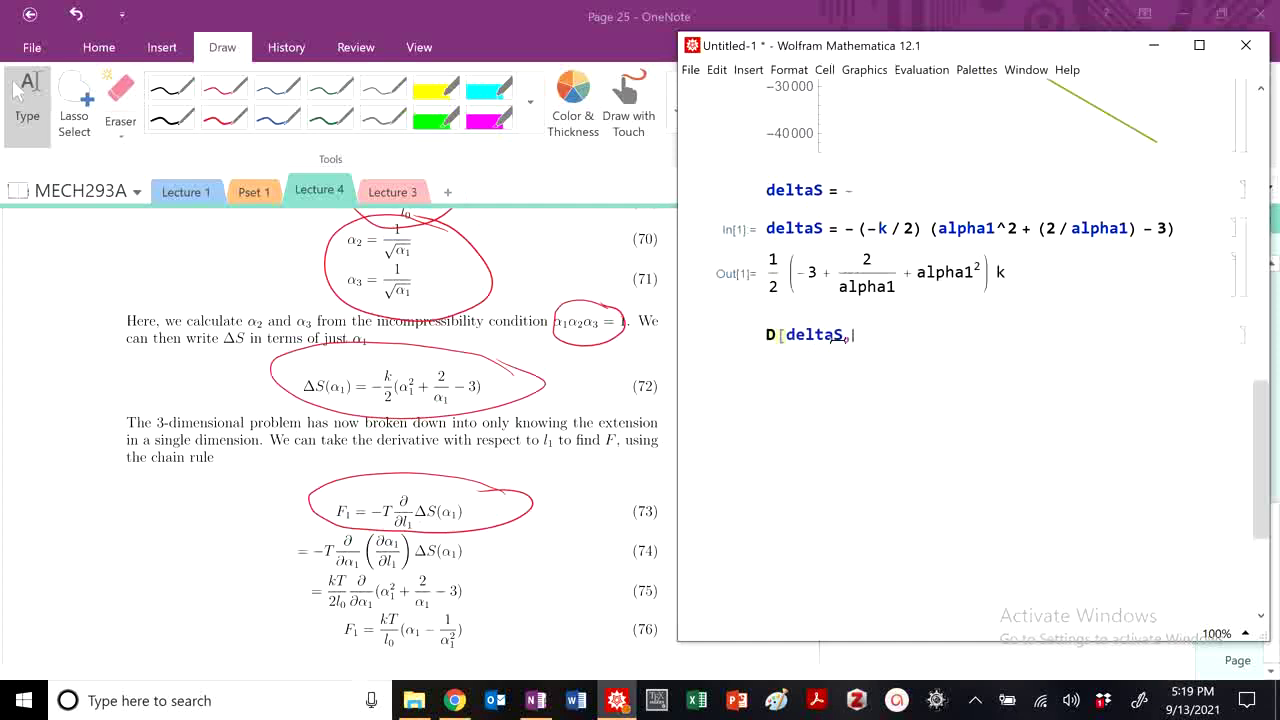
Define alpha1 = l1/lo above, then re-evaluate deltaS without the extra leading minus.
{"action": "left_click", "coordinate": [822, 214]}
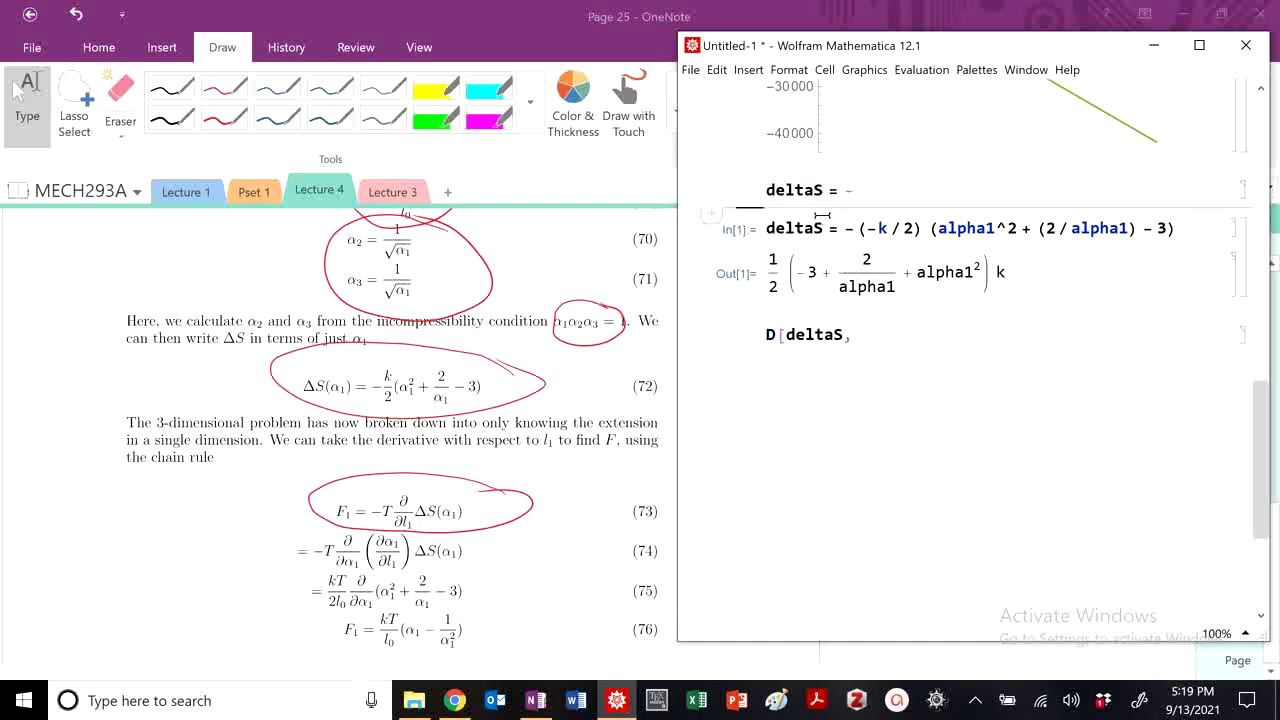
{"action": "type", "text": "alpha1 = 1"}
{"action": "type", "text": "1/ll"}
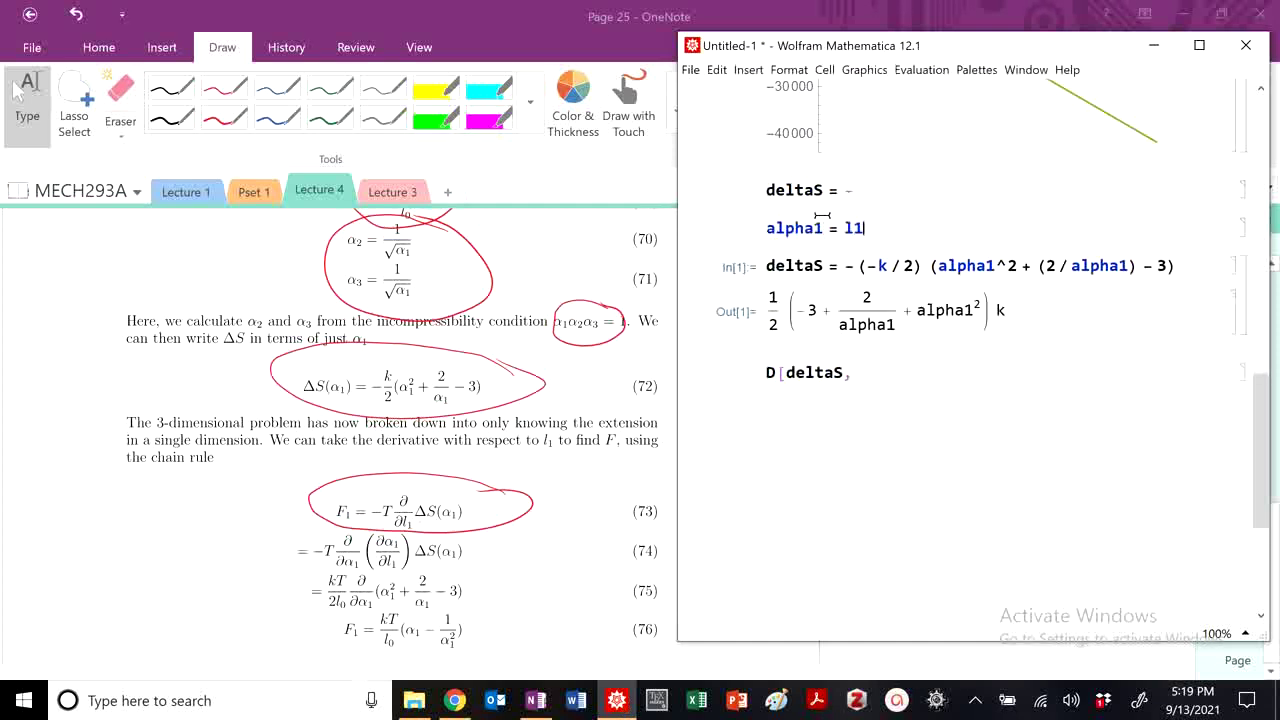
{"action": "key", "text": "BackSpace"}
{"action": "type", "text": "o"}
{"action": "key", "text": "shift+Return"}
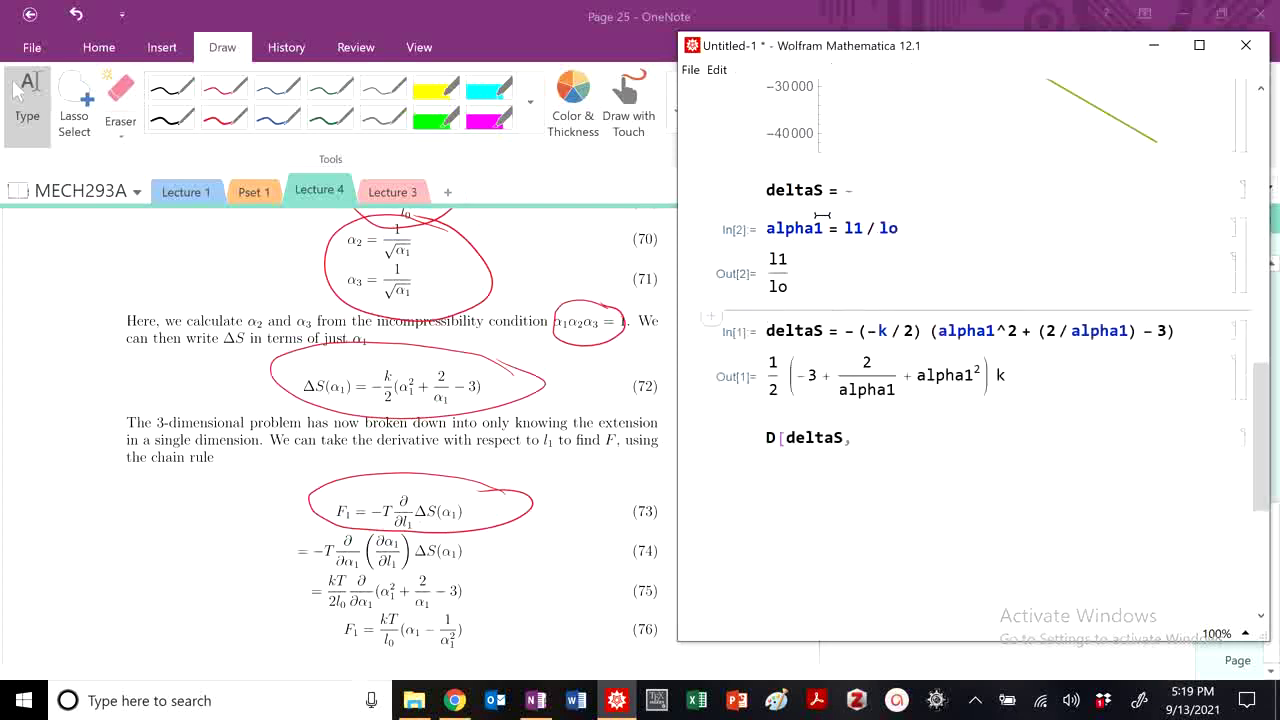
{"action": "left_click", "coordinate": [880, 332]}
{"action": "key", "text": "shift+Return"}
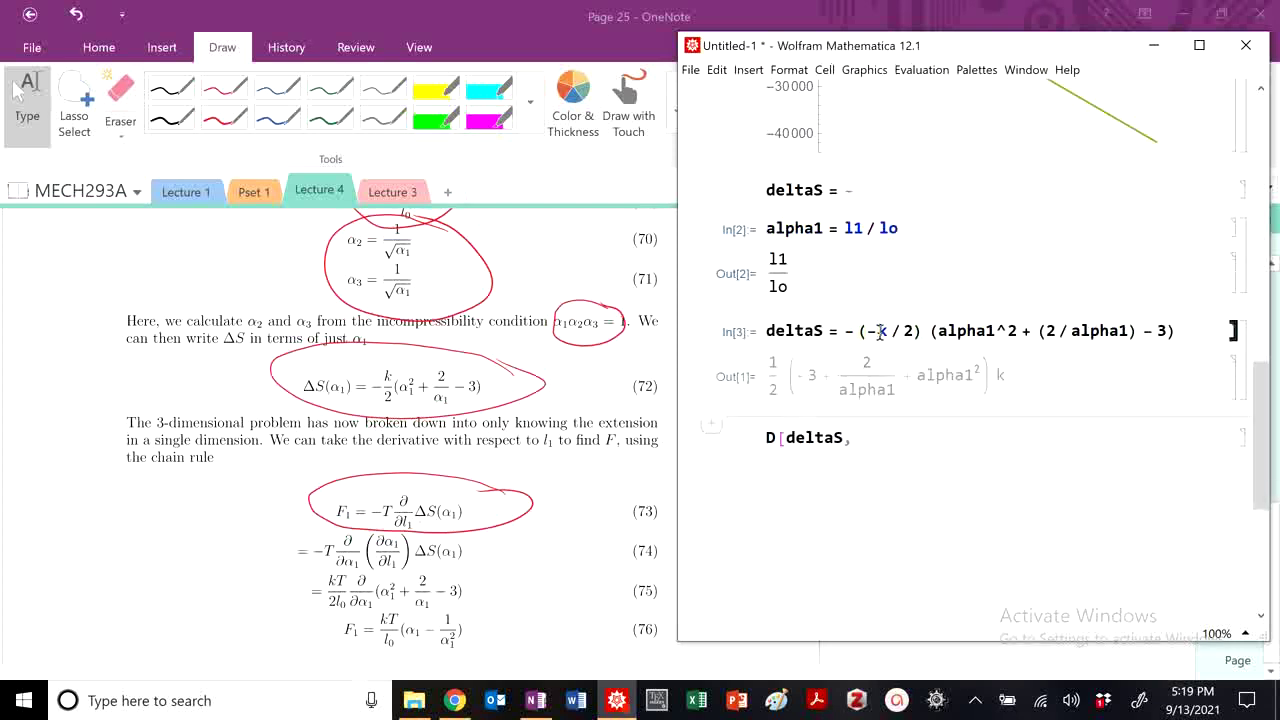
{"action": "left_click", "coordinate": [863, 333]}
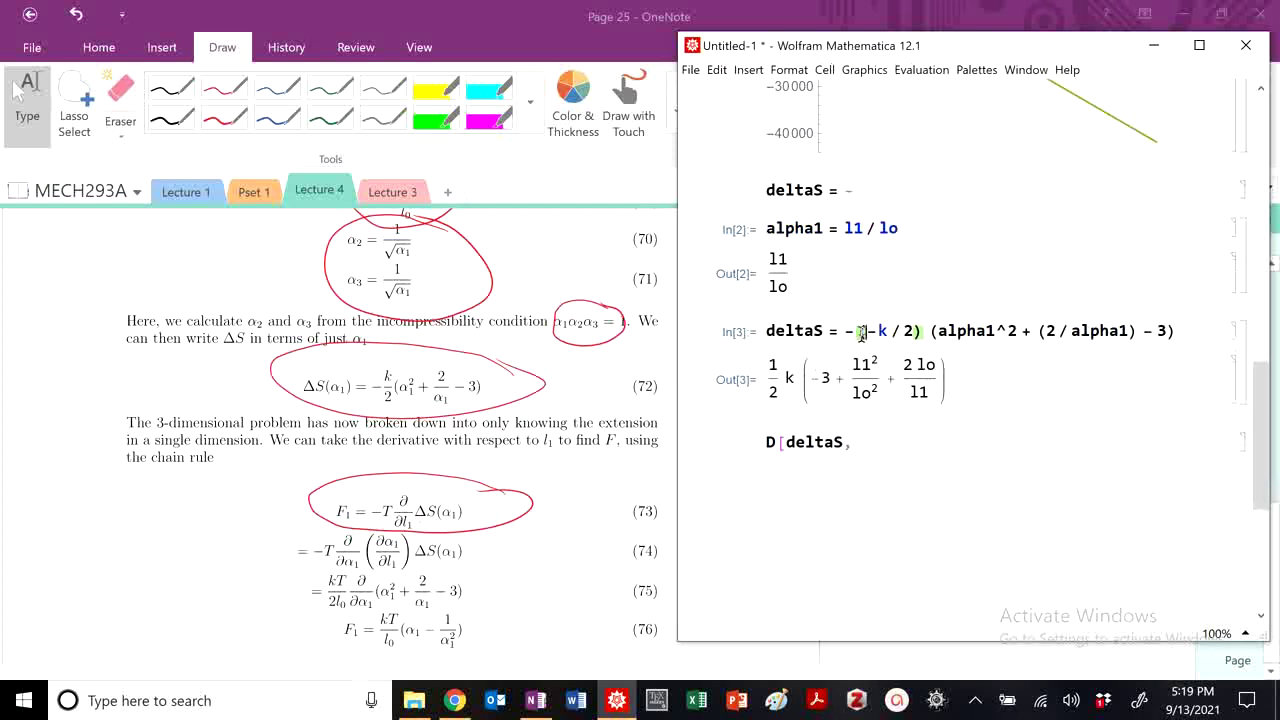
{"action": "key", "text": "Left"}
{"action": "key", "text": "BackSpace"}
{"action": "key", "text": "shift+Return"}
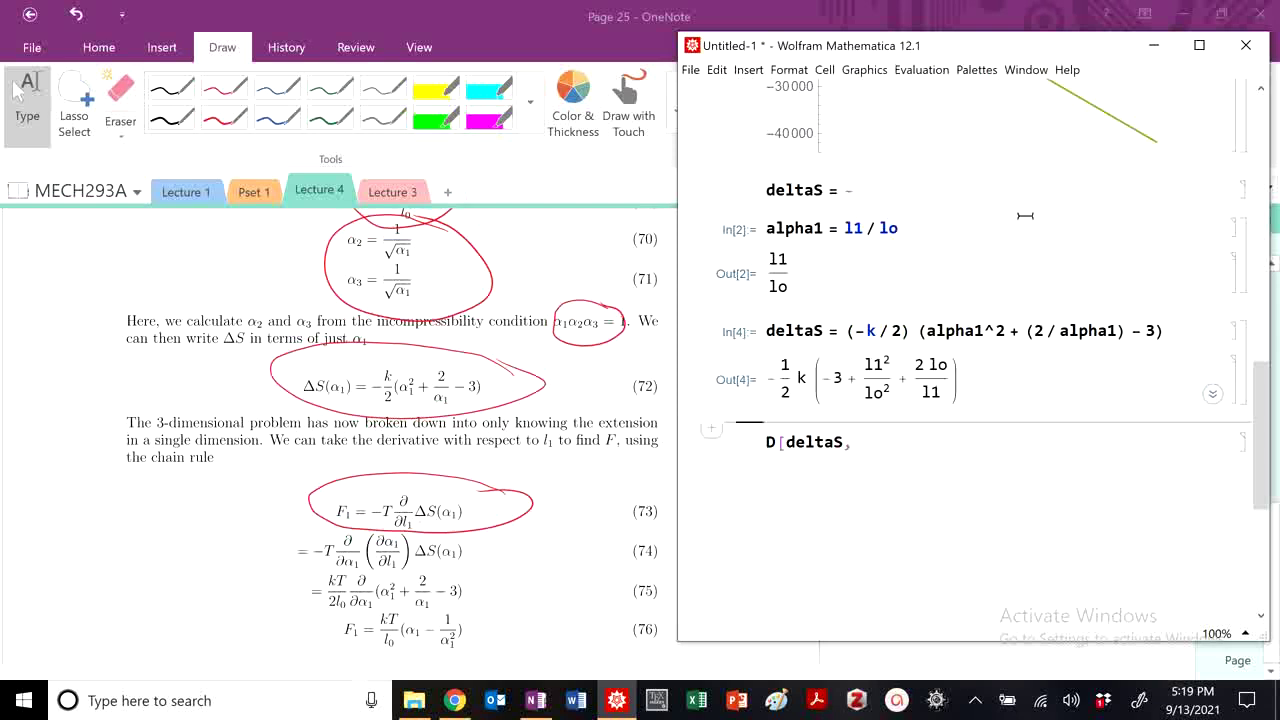
Evaluate -T*D[deltaS, l1] // FullSimplify to get the simplified force.
{"action": "scroll", "coordinate": [948, 323], "scroll_direction": "down", "scroll_amount": 3}
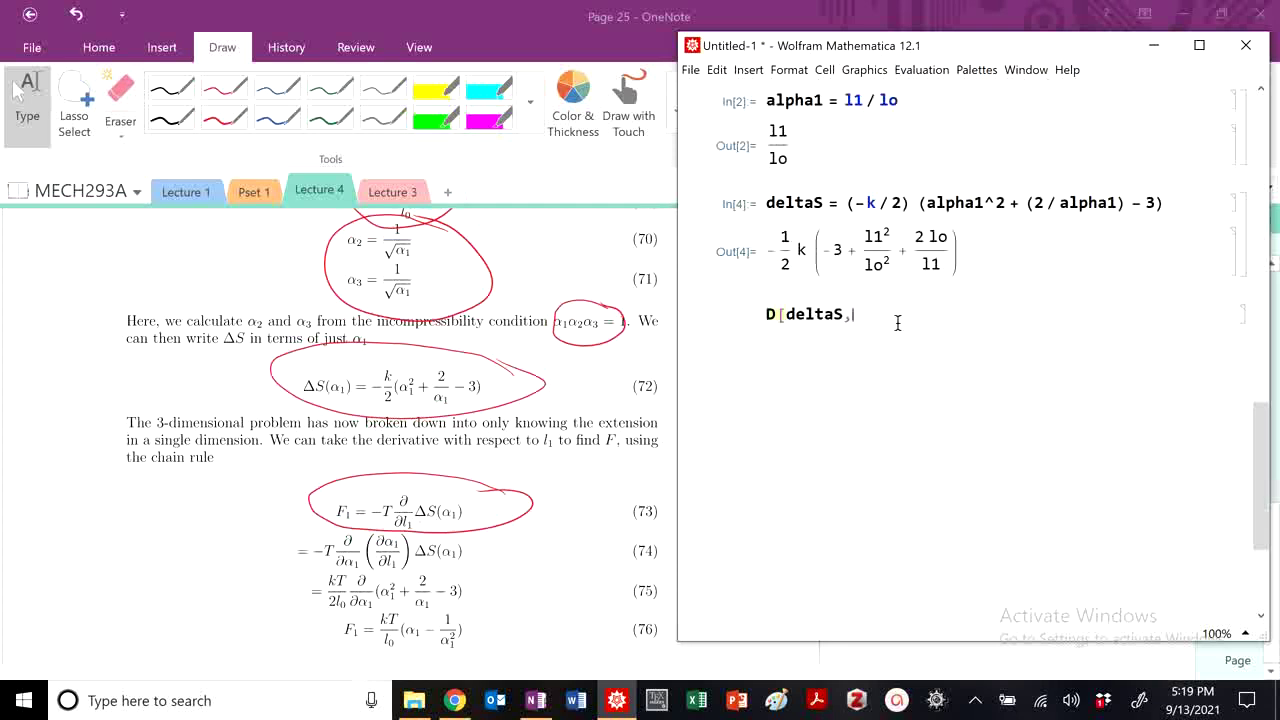
{"action": "left_click_drag", "start_coordinate": [902, 321], "coordinate": [753, 323]}
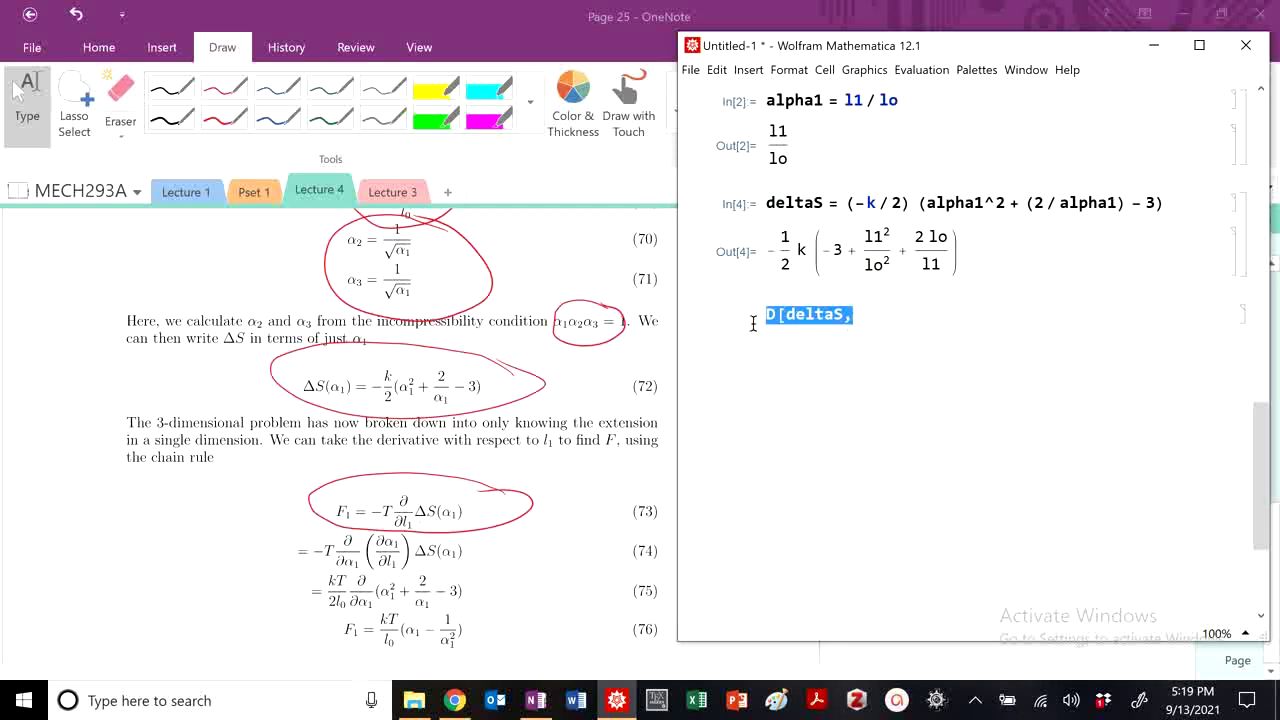
{"action": "type", "text": "-T*D"}
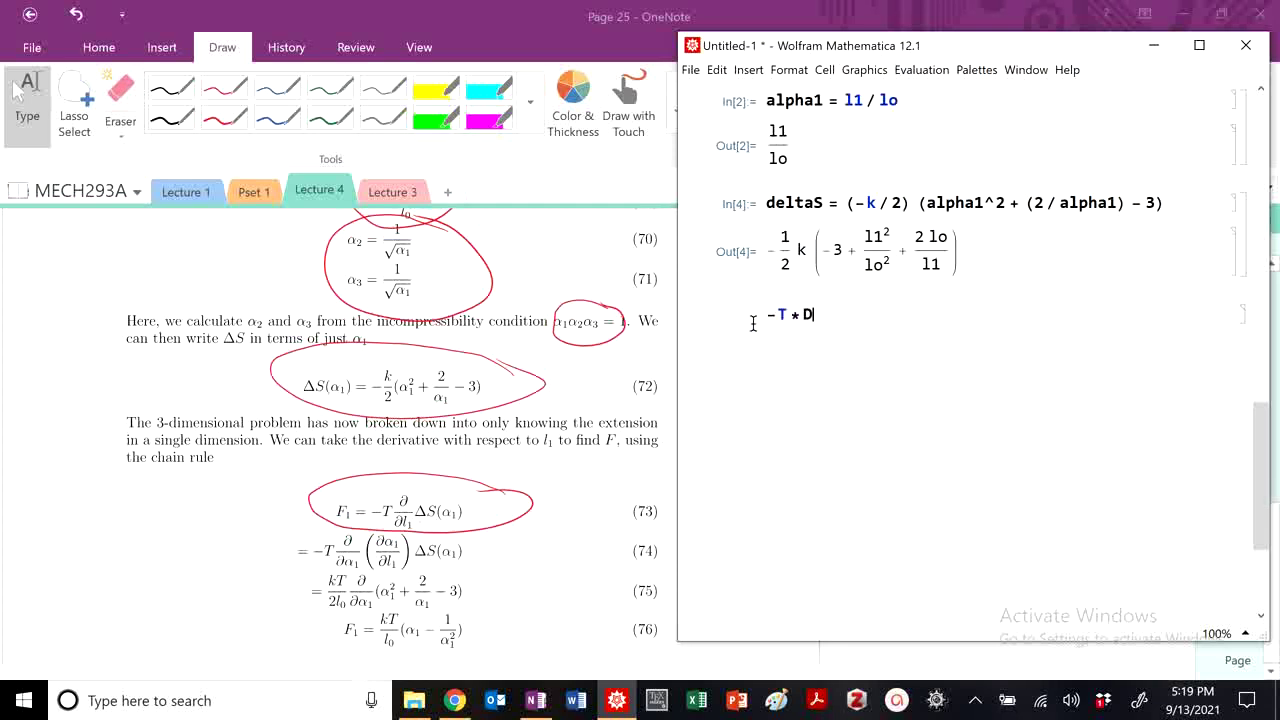
{"action": "type", "text": "[deltaS, l1"}
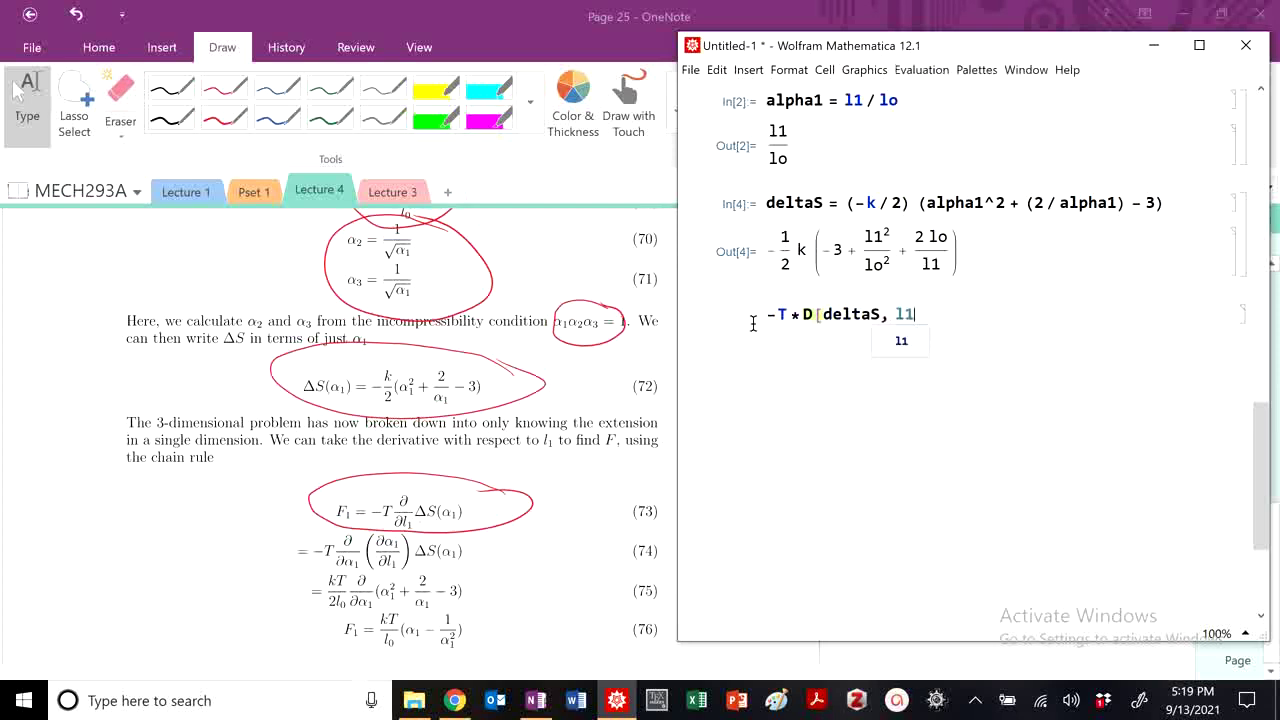
{"action": "type", "text": "]"}
{"action": "key", "text": "shift+Return"}
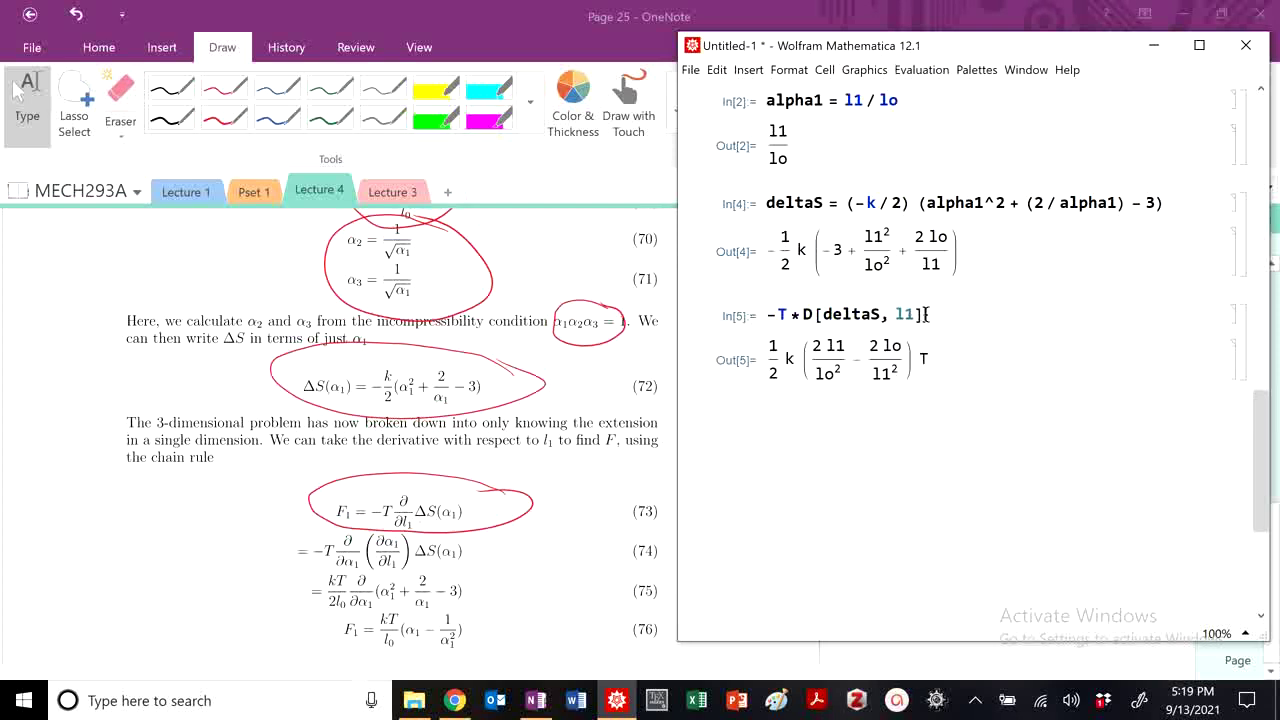
{"action": "type", "text": "//FullSi"}
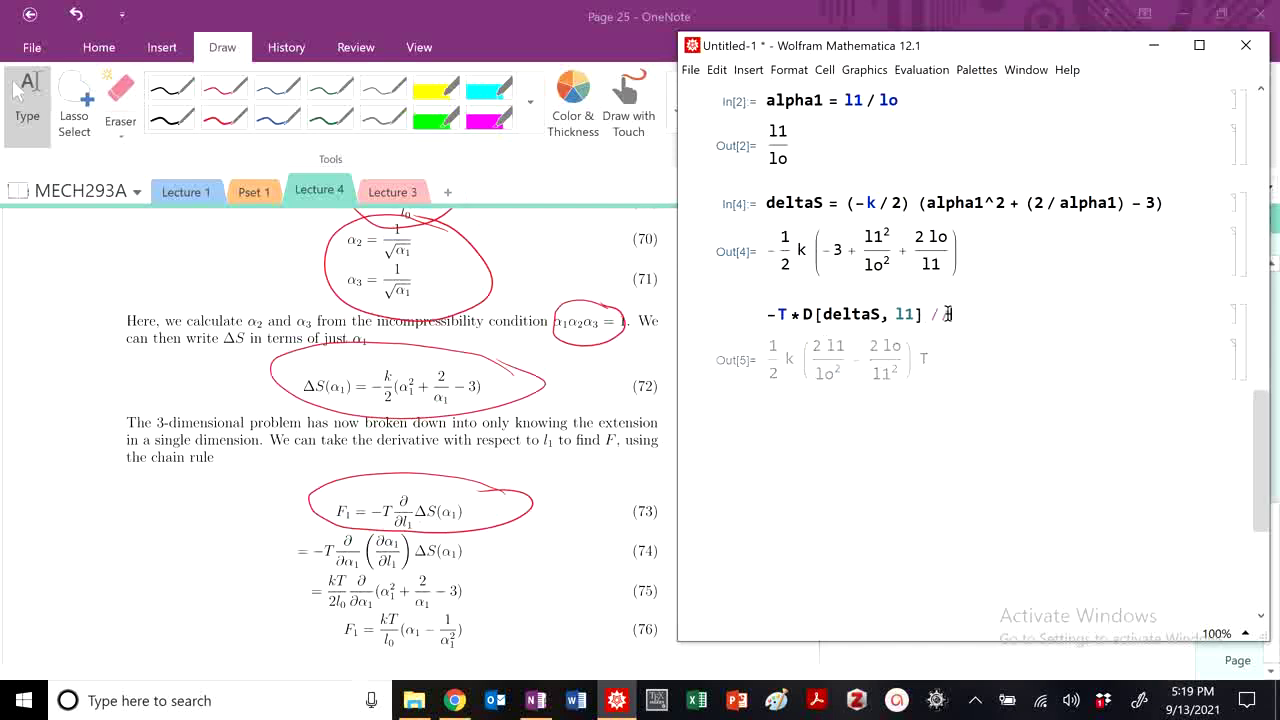
{"action": "key", "text": "Return"}
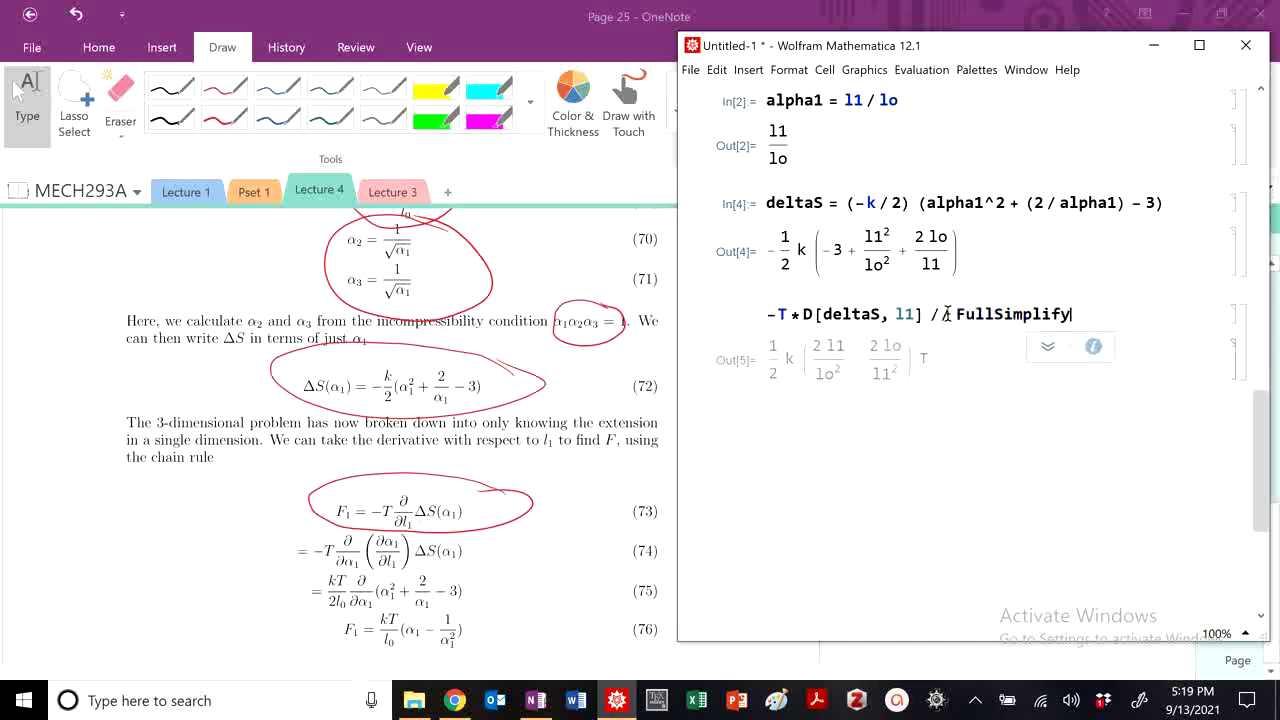
{"action": "key", "text": "shift+Return"}
{"action": "scroll", "coordinate": [908, 353], "scroll_direction": "down", "scroll_amount": 2}
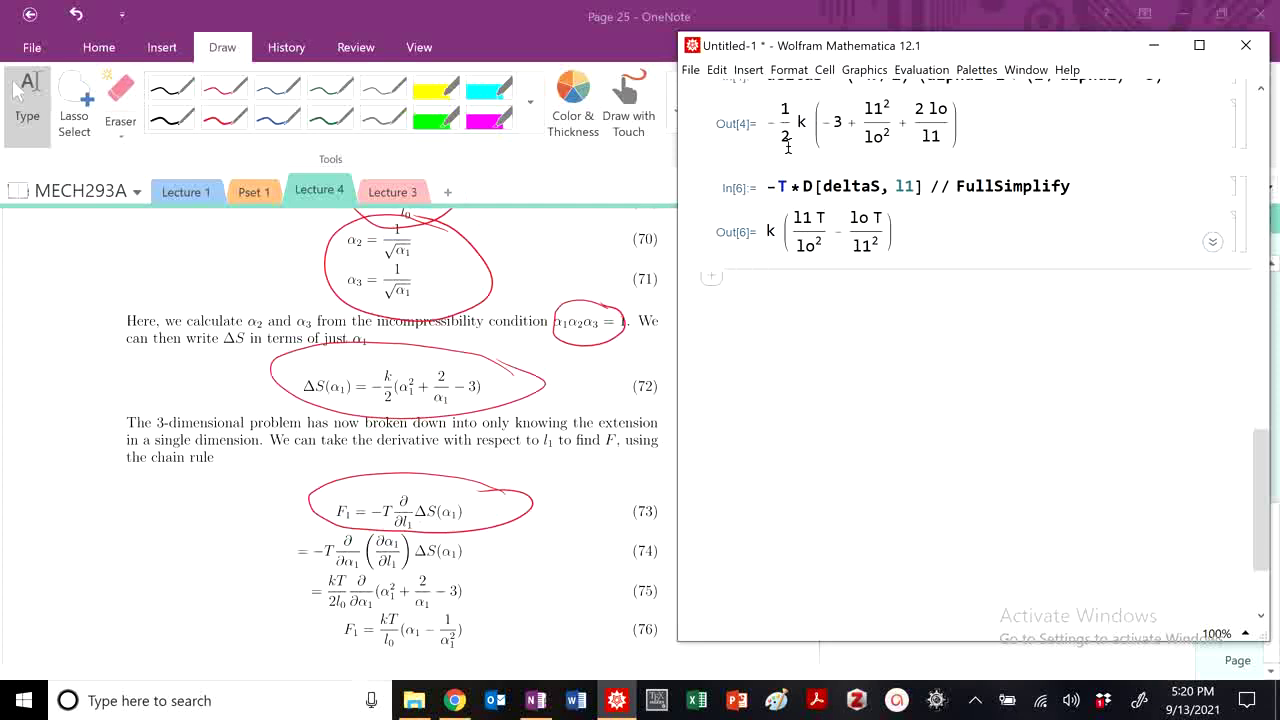
Back in OneNote, handwrite the term KT l1/l0² in the left margin.
{"action": "left_click", "coordinate": [62, 522]}
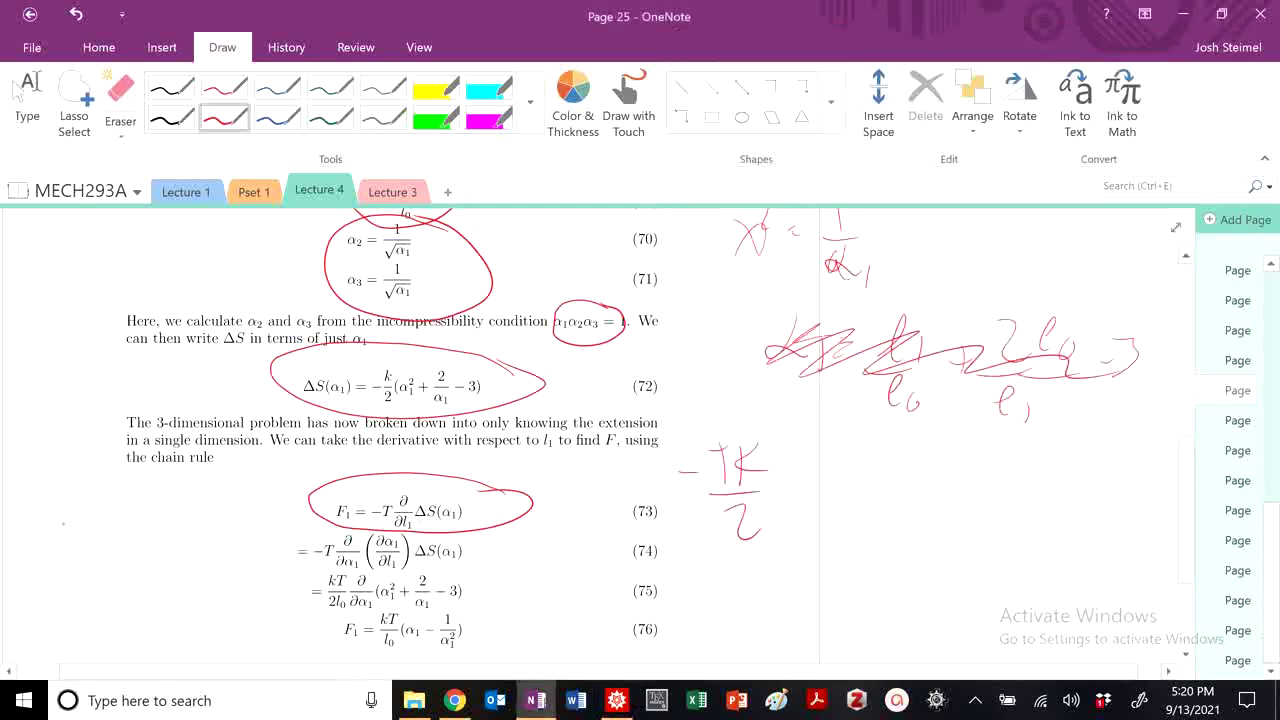
{"action": "key", "text": "alt+Tab"}
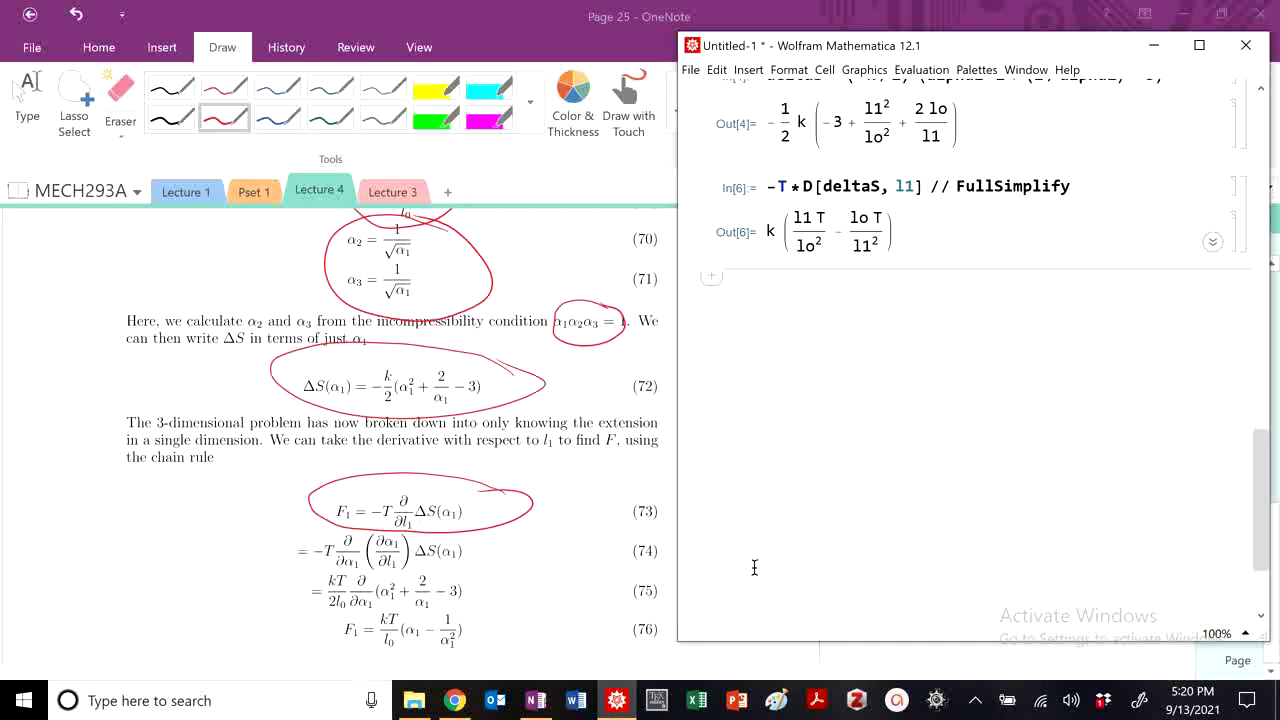
{"action": "left_click", "coordinate": [27, 484]}
{"action": "mouse_move", "coordinate": [27, 482]}
{"action": "left_mouse_down"}
{"action": "mouse_move", "coordinate": [24, 518]}
{"action": "mouse_move", "coordinate": [56, 520]}
{"action": "left_mouse_up"}
{"action": "mouse_move", "coordinate": [68, 486]}
{"action": "left_mouse_down"}
{"action": "mouse_move", "coordinate": [68, 518]}
{"action": "mouse_move", "coordinate": [102, 484]}
{"action": "left_mouse_up"}
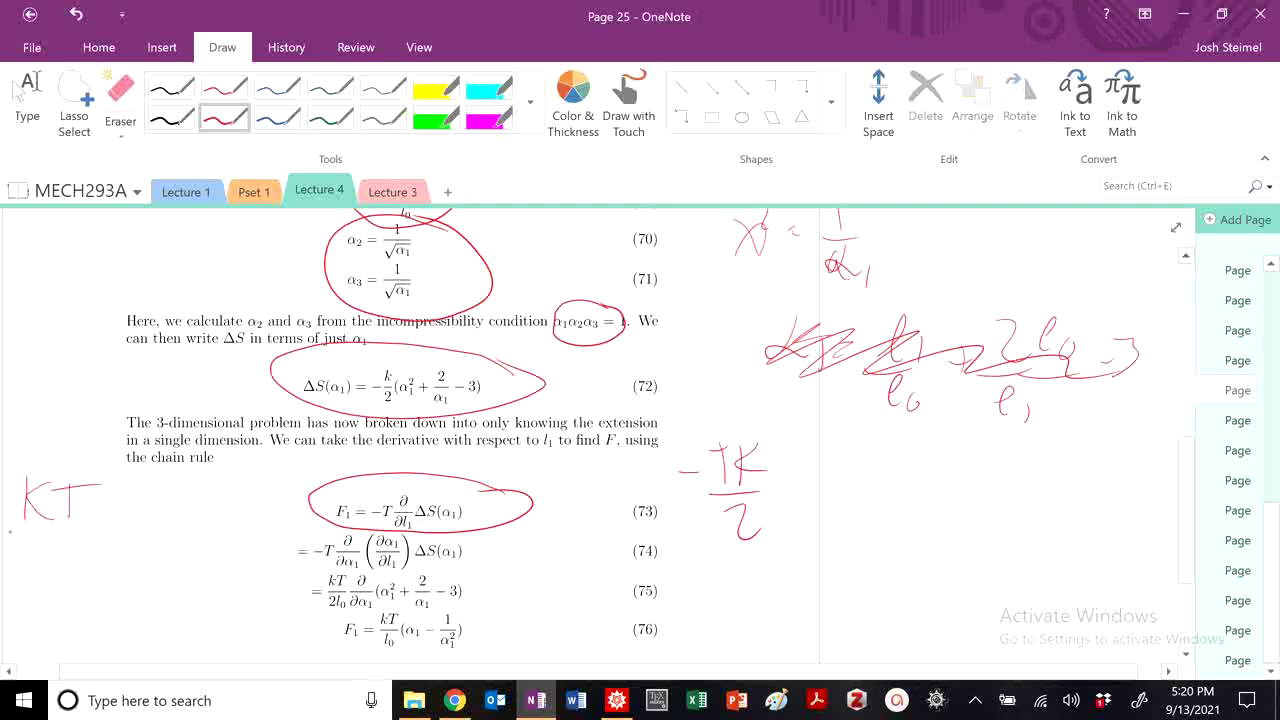
{"action": "mouse_move", "coordinate": [14, 533]}
{"action": "left_mouse_down"}
{"action": "mouse_move", "coordinate": [90, 535]}
{"action": "mouse_move", "coordinate": [121, 510]}
{"action": "left_mouse_up"}
{"action": "left_click_drag", "start_coordinate": [136, 512], "coordinate": [143, 538]}
{"action": "left_click_drag", "start_coordinate": [58, 578], "coordinate": [194, 530]}
{"action": "left_click", "coordinate": [143, 570]}
Add − kT l0²/l1², plus an l1²/l0² fraction on the right of the page.
{"action": "mouse_move", "coordinate": [210, 500]}
{"action": "left_mouse_down"}
{"action": "mouse_move", "coordinate": [212, 530]}
{"action": "mouse_move", "coordinate": [228, 528]}
{"action": "left_mouse_up"}
{"action": "left_click_drag", "start_coordinate": [217, 505], "coordinate": [247, 505]}
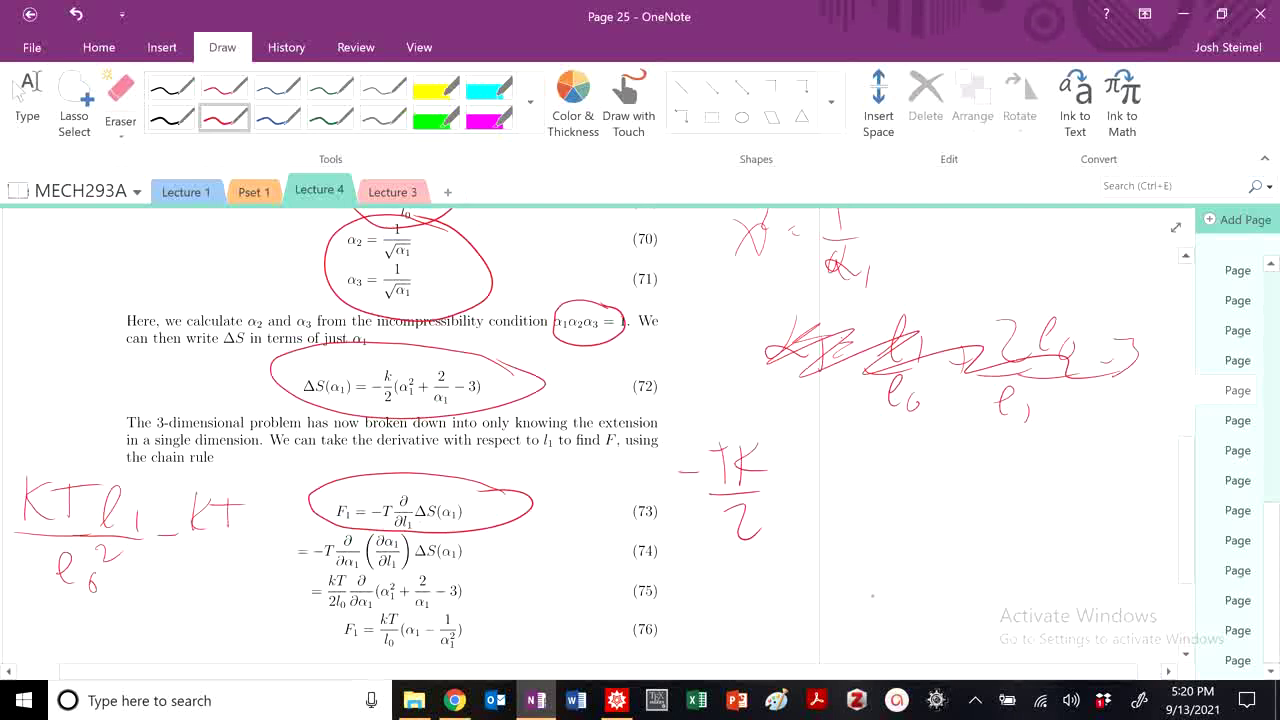
{"action": "left_click_drag", "start_coordinate": [872, 592], "coordinate": [914, 602]}
{"action": "mouse_move", "coordinate": [858, 613]}
{"action": "left_mouse_down"}
{"action": "mouse_move", "coordinate": [900, 611]}
{"action": "mouse_move", "coordinate": [880, 648]}
{"action": "mouse_move", "coordinate": [898, 640]}
{"action": "left_mouse_up"}
{"action": "left_click_drag", "start_coordinate": [925, 553], "coordinate": [943, 565]}
{"action": "left_click_drag", "start_coordinate": [918, 613], "coordinate": [938, 626]}
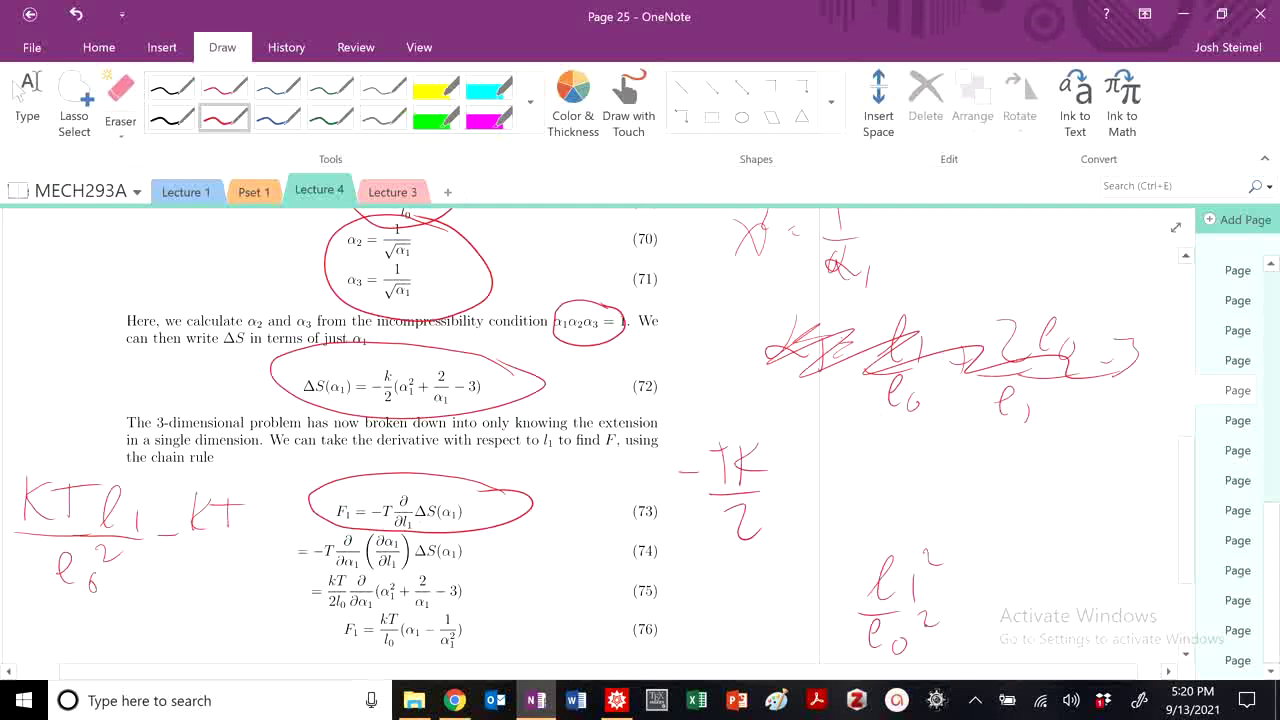
{"action": "mouse_move", "coordinate": [252, 530]}
{"action": "left_mouse_down"}
{"action": "mouse_move", "coordinate": [295, 498]}
{"action": "mouse_move", "coordinate": [278, 532]}
{"action": "left_mouse_up"}
{"action": "left_click_drag", "start_coordinate": [184, 542], "coordinate": [266, 537]}
{"action": "mouse_move", "coordinate": [212, 576]}
{"action": "left_mouse_down"}
{"action": "mouse_move", "coordinate": [254, 585]}
{"action": "mouse_move", "coordinate": [276, 559]}
{"action": "left_mouse_up"}
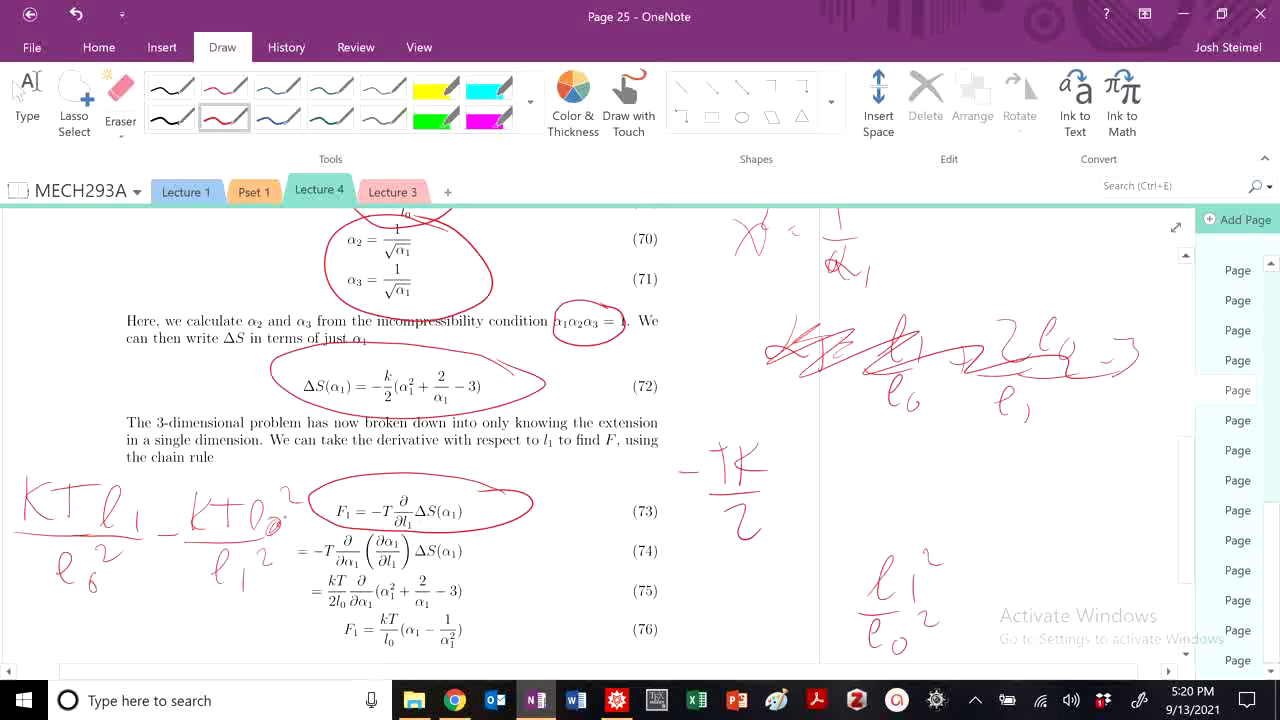
{"action": "left_click_drag", "start_coordinate": [284, 490], "coordinate": [295, 508]}
Check the Mathematica result, circle equation (76) in red, and open Page 26.
{"action": "left_click", "coordinate": [616, 700]}
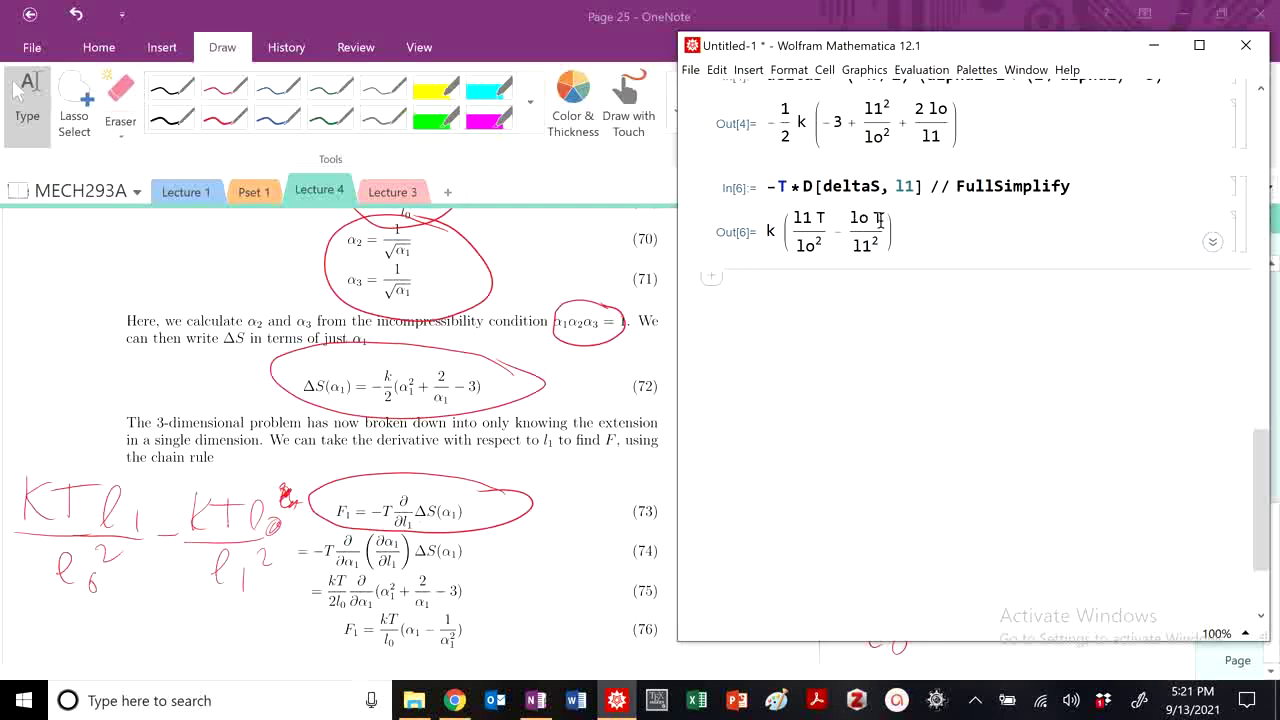
{"action": "left_click", "coordinate": [556, 418]}
{"action": "scroll", "coordinate": [562, 430], "scroll_direction": "down", "scroll_amount": 3}
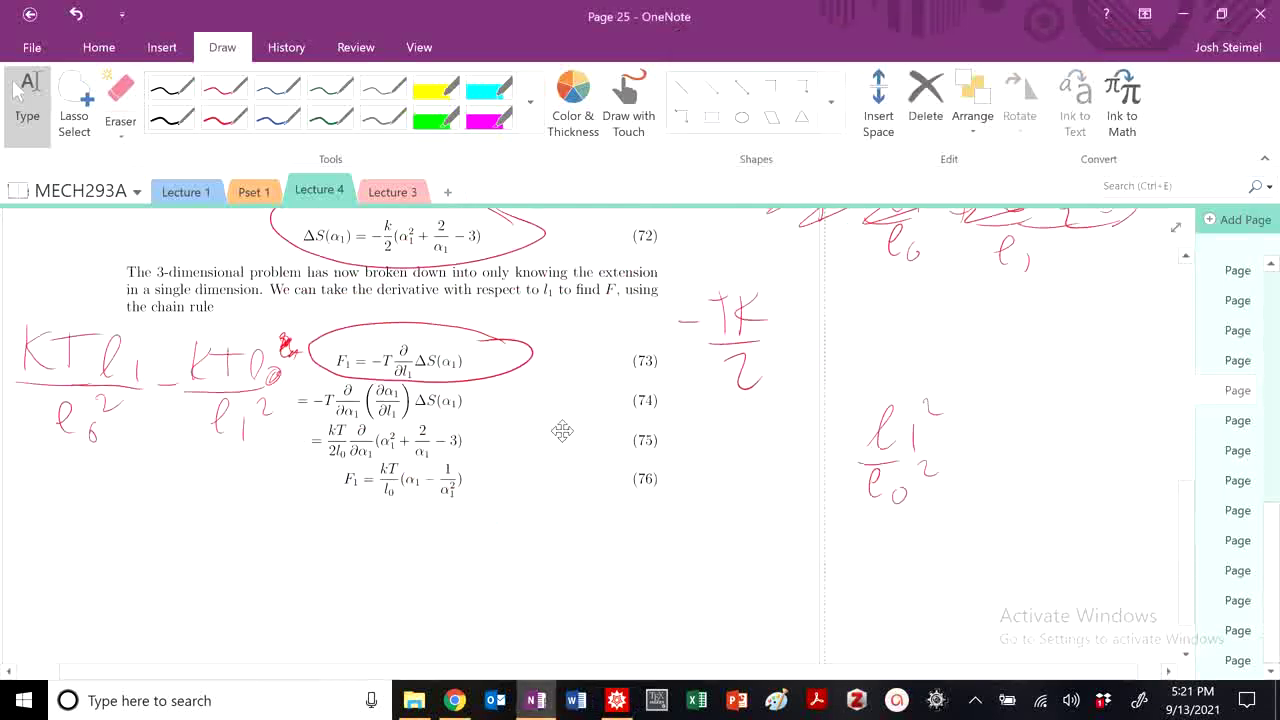
{"action": "scroll", "coordinate": [562, 430], "scroll_direction": "down", "scroll_amount": 1}
{"action": "left_click", "coordinate": [224, 117]}
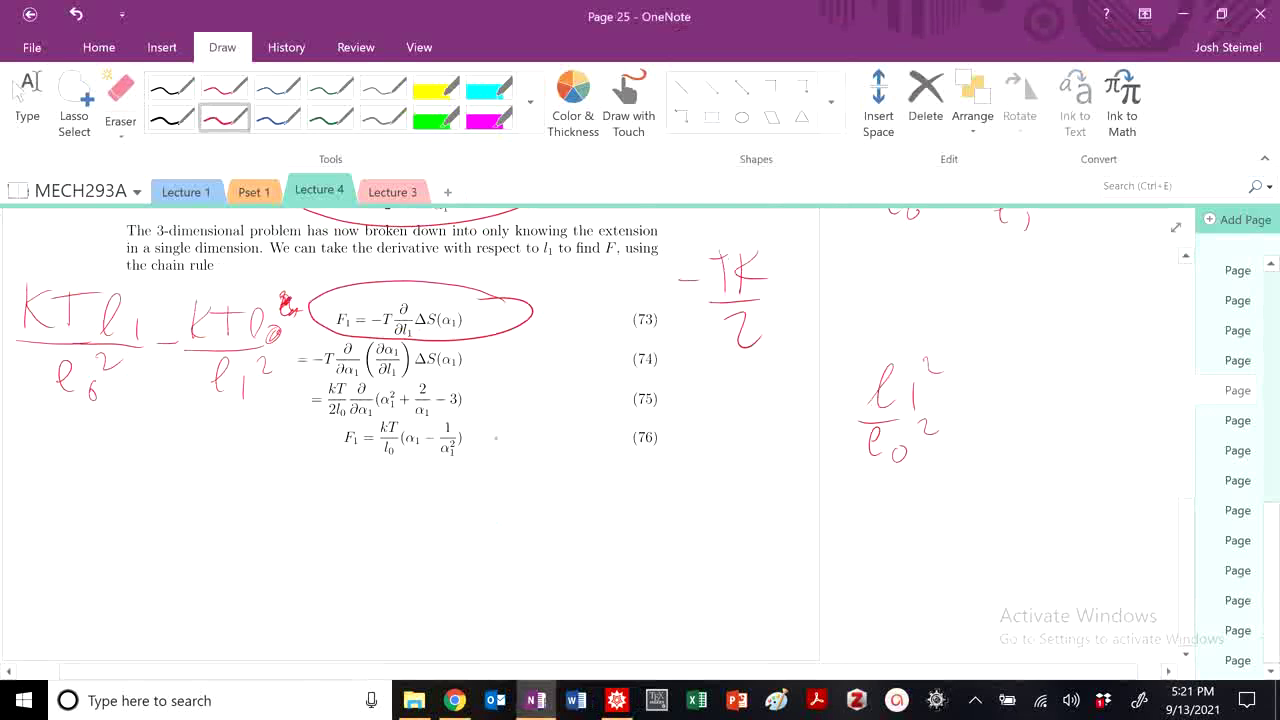
{"action": "mouse_move", "coordinate": [492, 413]}
{"action": "left_mouse_down"}
{"action": "mouse_move", "coordinate": [399, 461]}
{"action": "mouse_move", "coordinate": [495, 425]}
{"action": "left_mouse_up"}
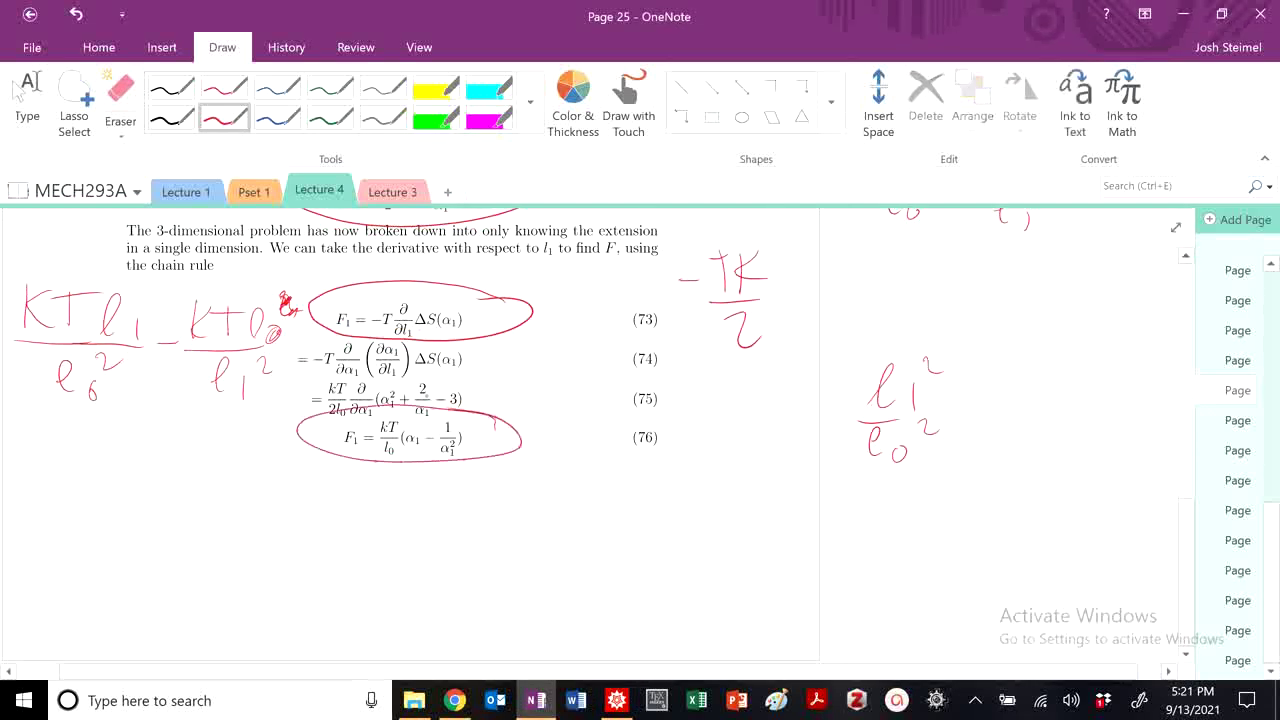
{"action": "left_click", "coordinate": [16, 92]}
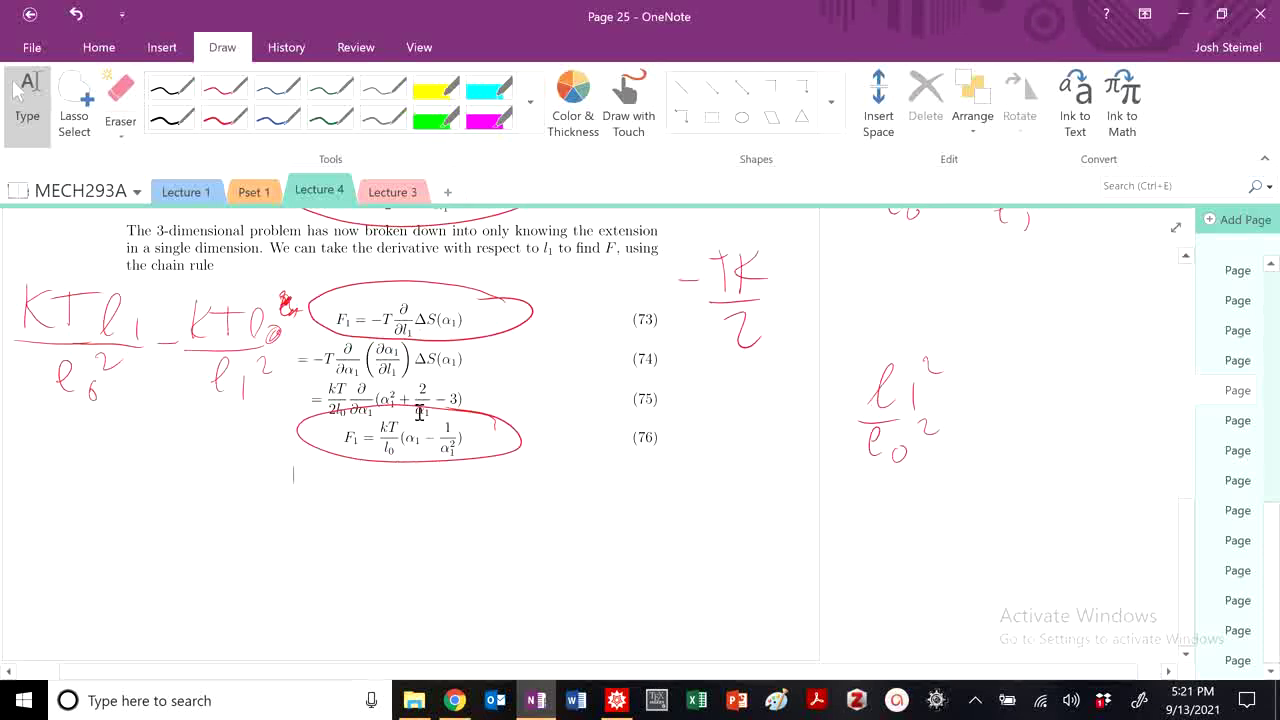
{"action": "left_click", "coordinate": [1237, 421]}
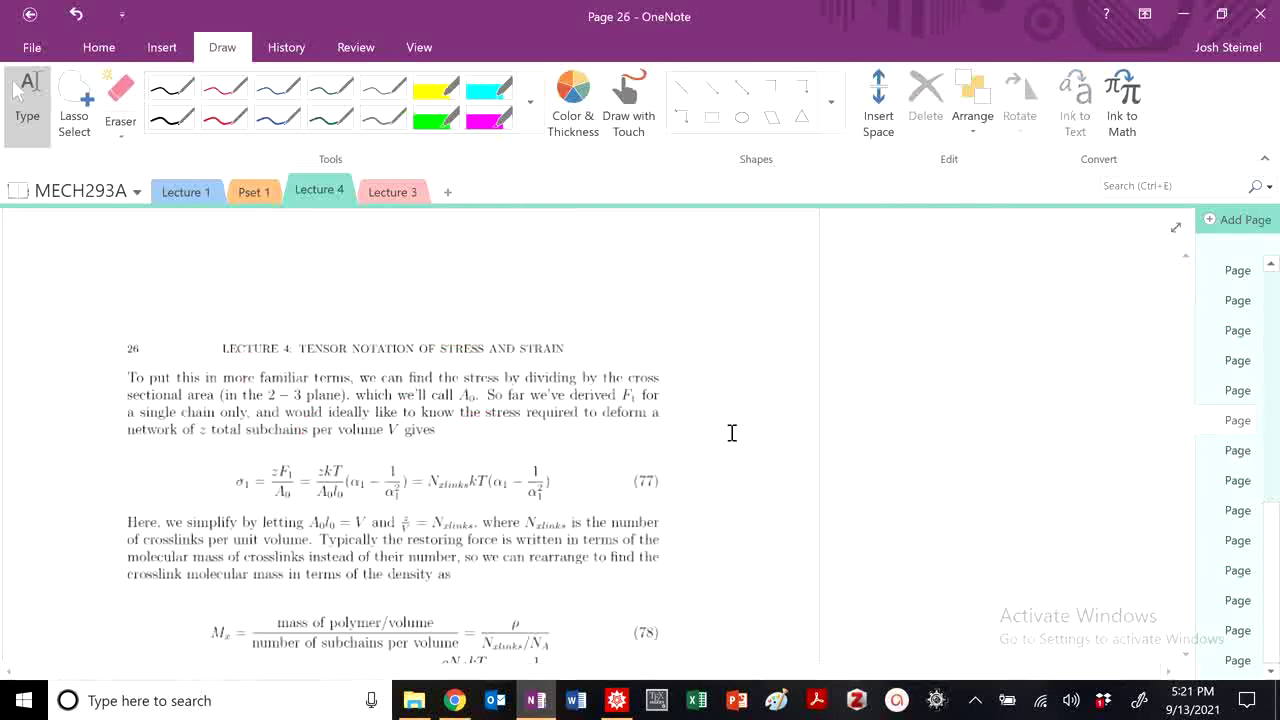
Underline the cross-sectional area phrase on page 26 in red ink.
{"action": "scroll", "coordinate": [687, 443], "scroll_direction": "down", "scroll_amount": 2}
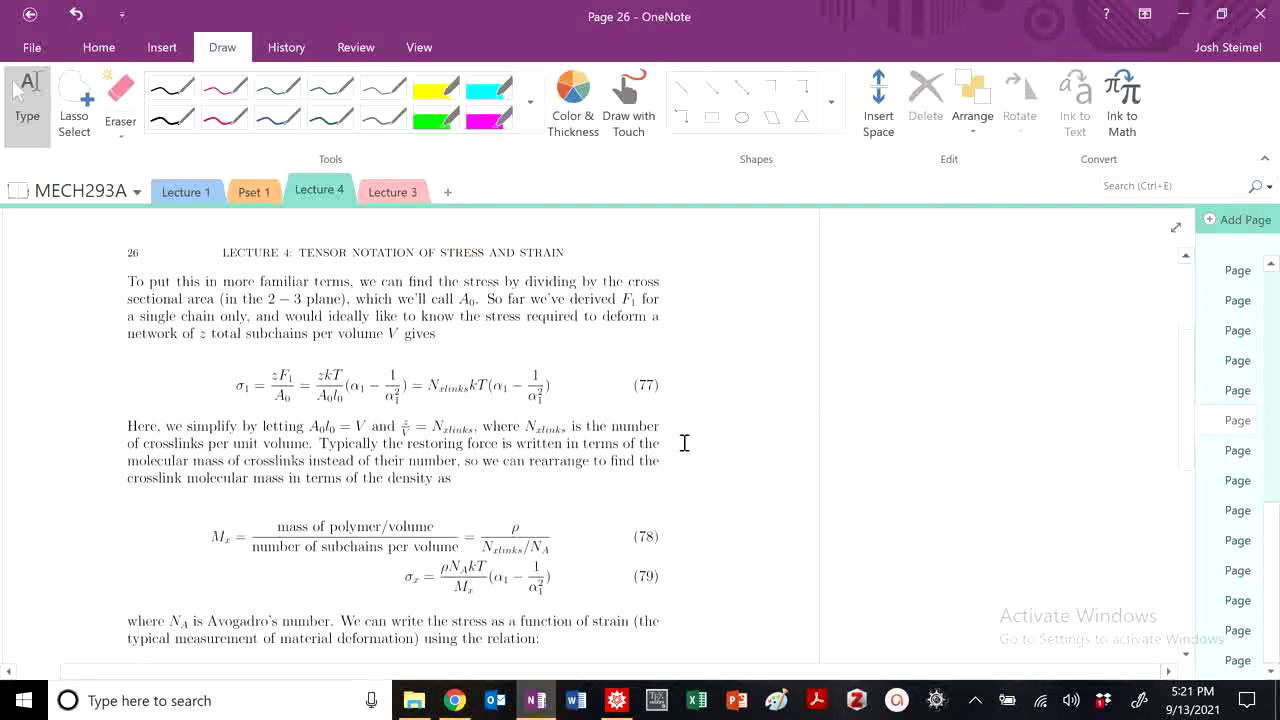
{"action": "left_click", "coordinate": [224, 117]}
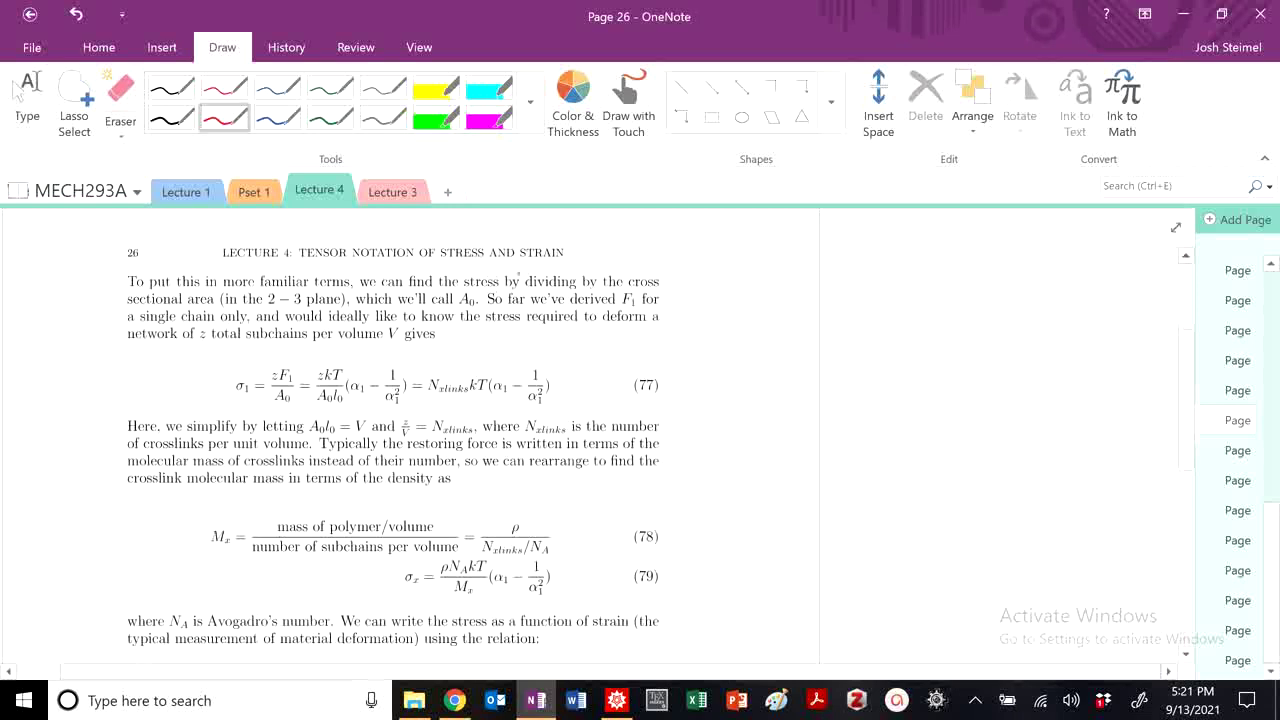
{"action": "left_click_drag", "start_coordinate": [505, 266], "coordinate": [518, 271]}
{"action": "left_click", "coordinate": [662, 286]}
{"action": "left_click_drag", "start_coordinate": [128, 307], "coordinate": [342, 311]}
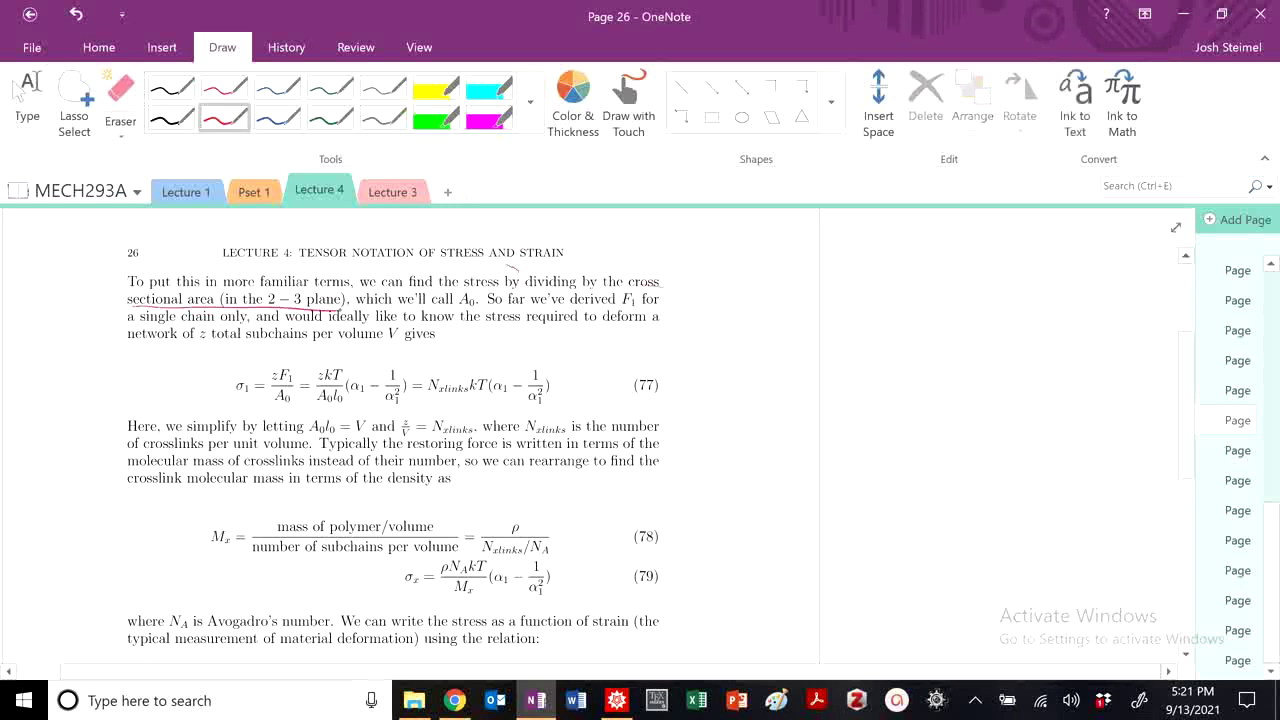
Circle A0, z total subchains, A0l0 = V and N_xlinks in red.
{"action": "left_click_drag", "start_coordinate": [482, 289], "coordinate": [488, 296]}
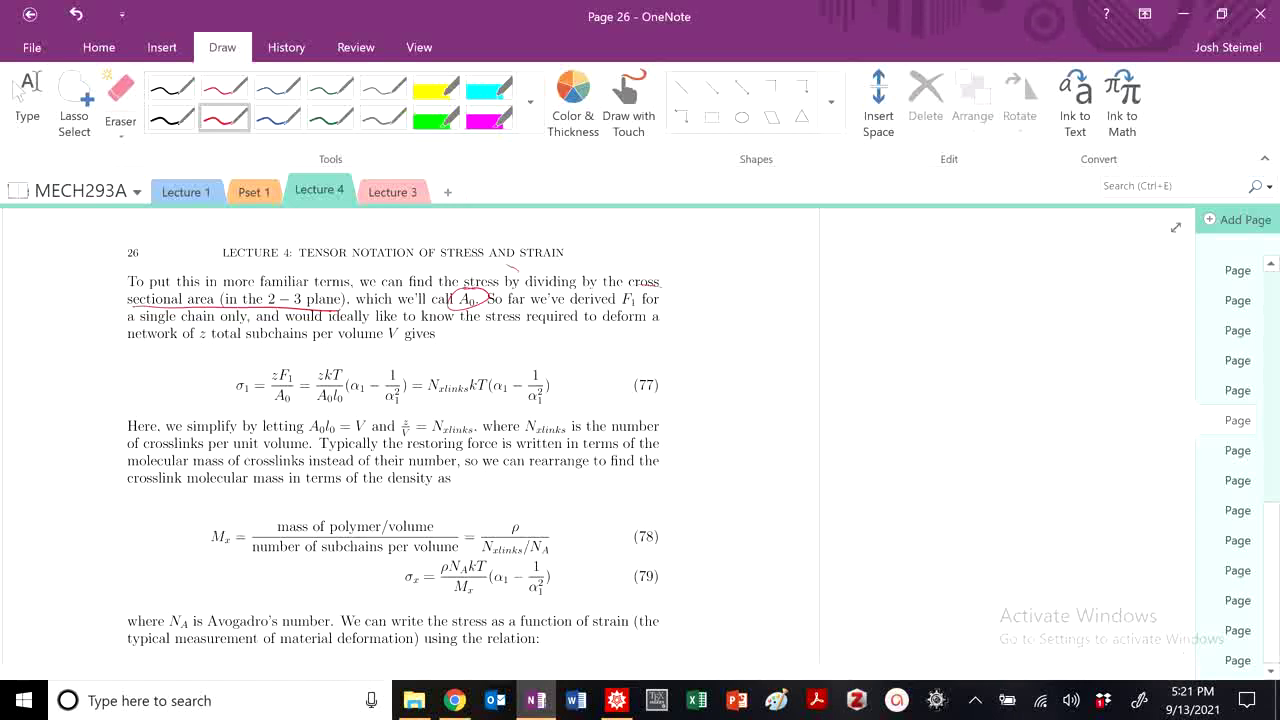
{"action": "mouse_move", "coordinate": [310, 316]}
{"action": "left_mouse_down"}
{"action": "mouse_move", "coordinate": [178, 340]}
{"action": "mouse_move", "coordinate": [300, 327]}
{"action": "left_mouse_up"}
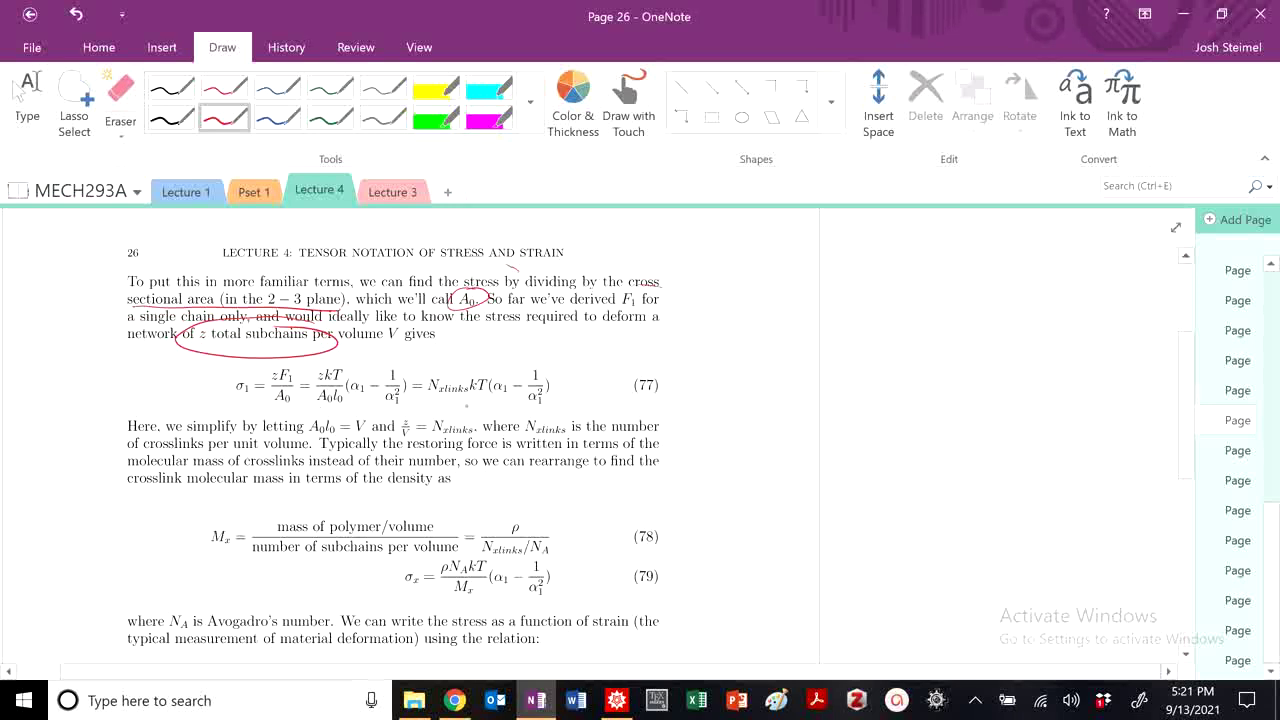
{"action": "mouse_move", "coordinate": [365, 409]}
{"action": "left_mouse_down"}
{"action": "mouse_move", "coordinate": [320, 410]}
{"action": "mouse_move", "coordinate": [350, 446]}
{"action": "mouse_move", "coordinate": [374, 410]}
{"action": "left_mouse_up"}
{"action": "mouse_move", "coordinate": [465, 410]}
{"action": "left_mouse_down"}
{"action": "mouse_move", "coordinate": [462, 446]}
{"action": "mouse_move", "coordinate": [482, 410]}
{"action": "left_mouse_up"}
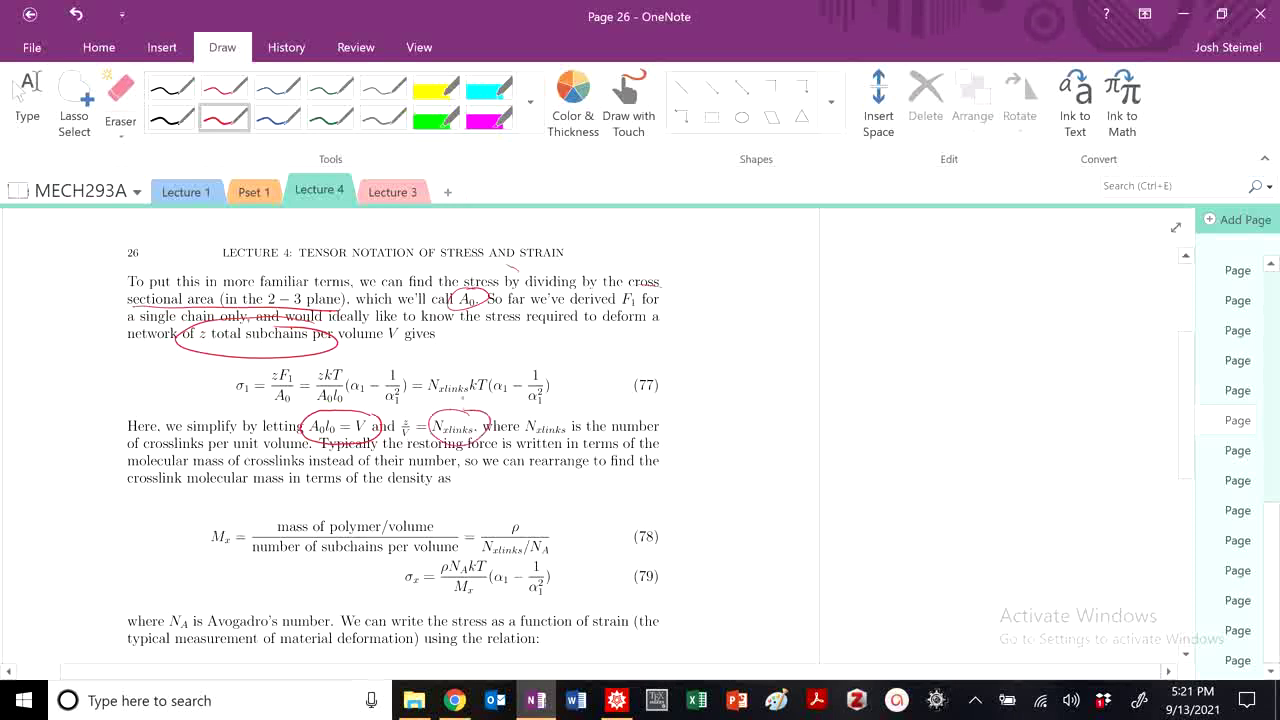
{"action": "left_click", "coordinate": [27, 100]}
{"action": "scroll", "coordinate": [456, 420], "scroll_direction": "down", "scroll_amount": 2}
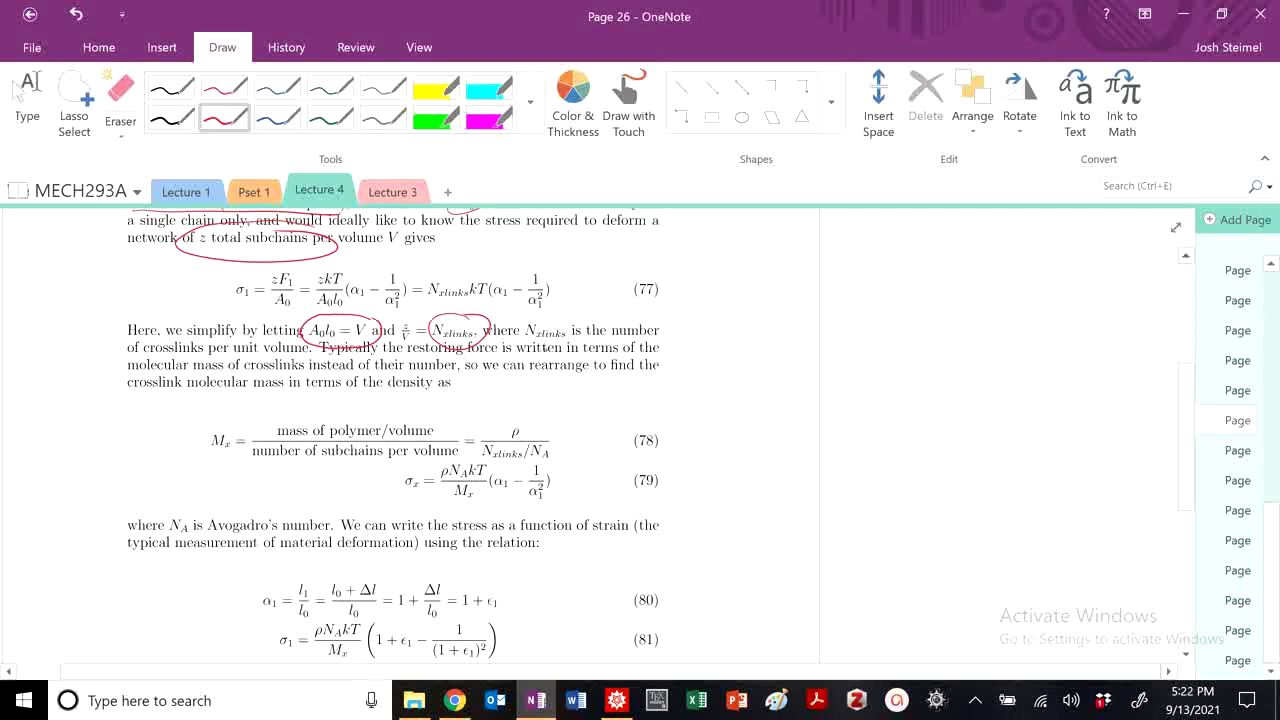
Loop 'molecular mass of crosslinks', circle equations (78) and (79), and arrow back to (77).
{"action": "mouse_move", "coordinate": [238, 356]}
{"action": "left_mouse_down"}
{"action": "mouse_move", "coordinate": [150, 363]}
{"action": "mouse_move", "coordinate": [345, 364]}
{"action": "left_mouse_up"}
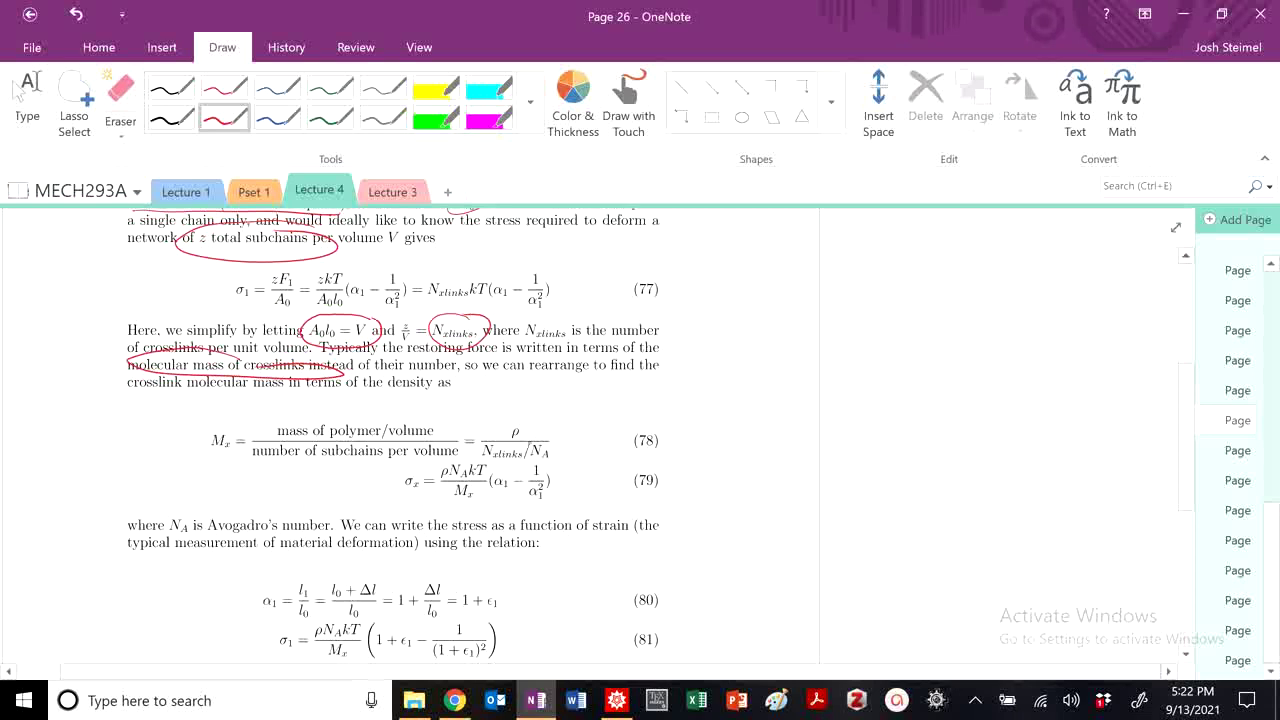
{"action": "left_click_drag", "start_coordinate": [484, 459], "coordinate": [524, 462]}
{"action": "mouse_move", "coordinate": [583, 414]}
{"action": "left_mouse_down"}
{"action": "mouse_move", "coordinate": [425, 400]}
{"action": "mouse_move", "coordinate": [190, 418]}
{"action": "mouse_move", "coordinate": [232, 447]}
{"action": "mouse_move", "coordinate": [383, 462]}
{"action": "mouse_move", "coordinate": [603, 449]}
{"action": "mouse_move", "coordinate": [588, 410]}
{"action": "left_mouse_up"}
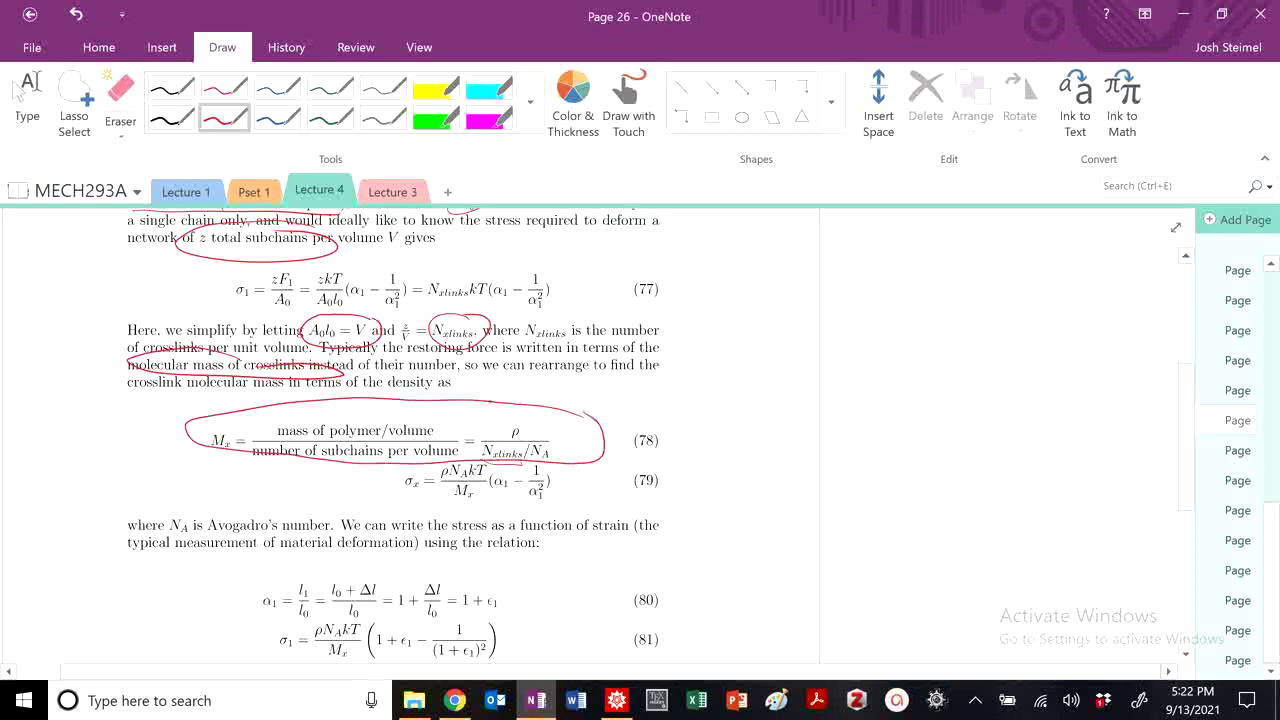
{"action": "mouse_move", "coordinate": [492, 406]}
{"action": "left_mouse_down"}
{"action": "mouse_move", "coordinate": [718, 296]}
{"action": "mouse_move", "coordinate": [556, 274]}
{"action": "left_mouse_up"}
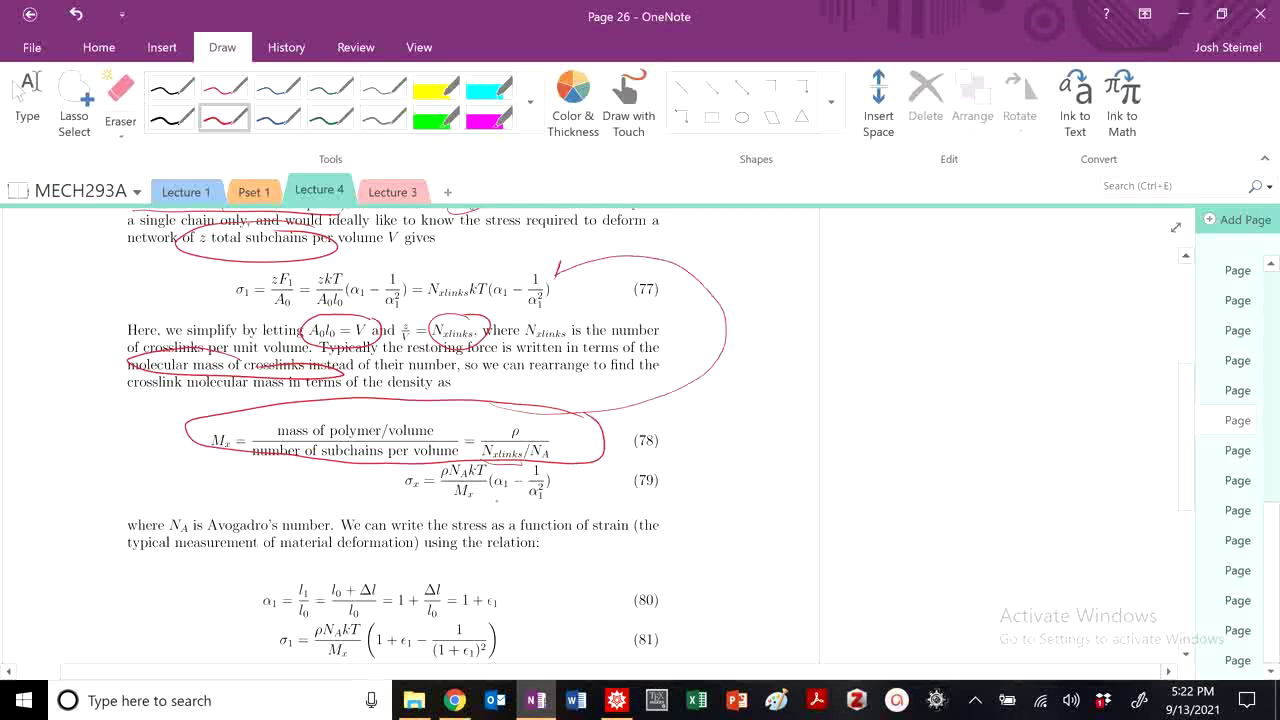
{"action": "mouse_move", "coordinate": [572, 480]}
{"action": "left_mouse_down"}
{"action": "mouse_move", "coordinate": [422, 456]}
{"action": "mouse_move", "coordinate": [592, 500]}
{"action": "mouse_move", "coordinate": [556, 470]}
{"action": "left_mouse_up"}
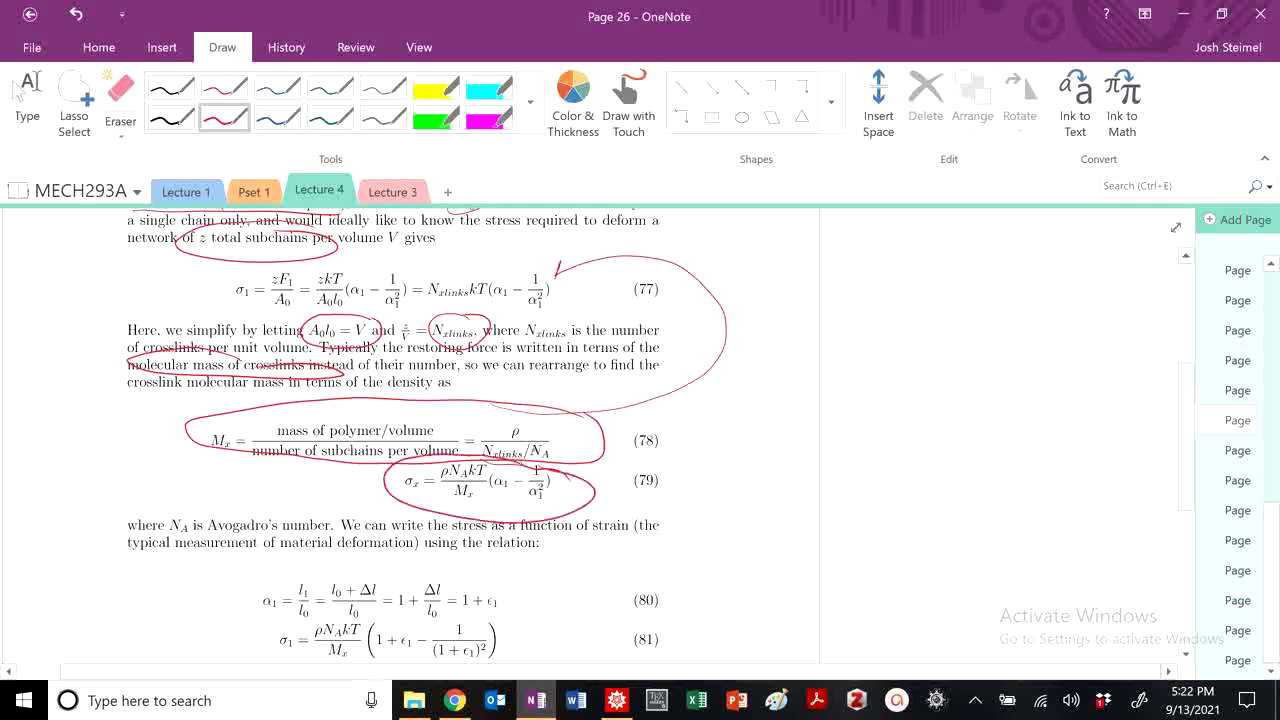
Add a small red mark under σ in equation (79).
{"action": "left_click", "coordinate": [27, 100]}
{"action": "scroll", "coordinate": [526, 452], "scroll_direction": "down", "scroll_amount": 2}
{"action": "scroll", "coordinate": [526, 452], "scroll_direction": "up", "scroll_amount": 1}
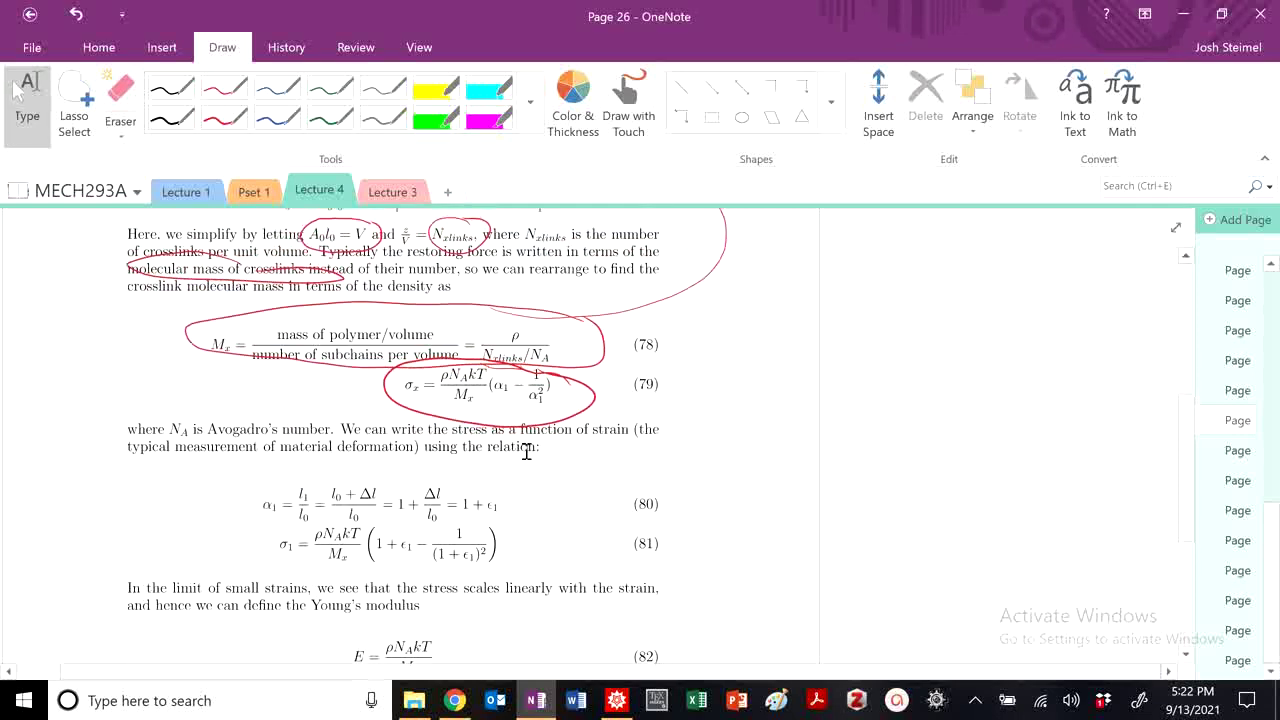
{"action": "left_click", "coordinate": [224, 117]}
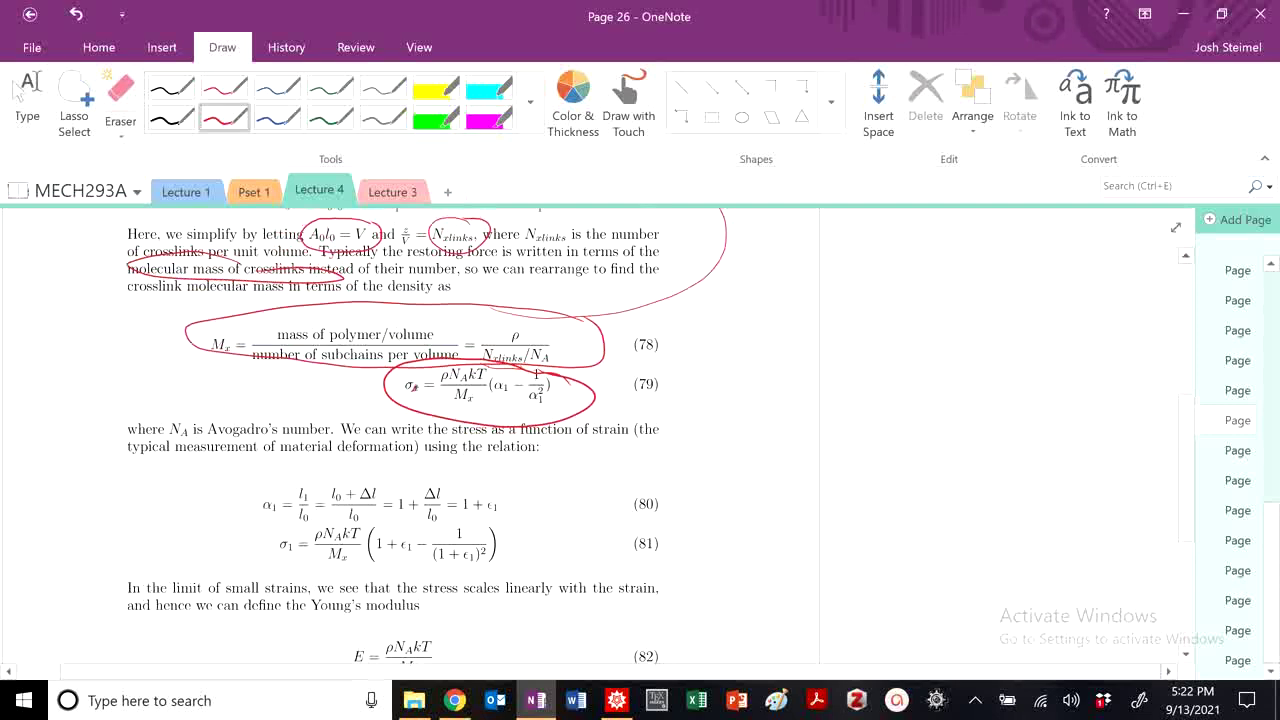
{"action": "left_click_drag", "start_coordinate": [424, 395], "coordinate": [423, 406]}
{"action": "left_click", "coordinate": [27, 100]}
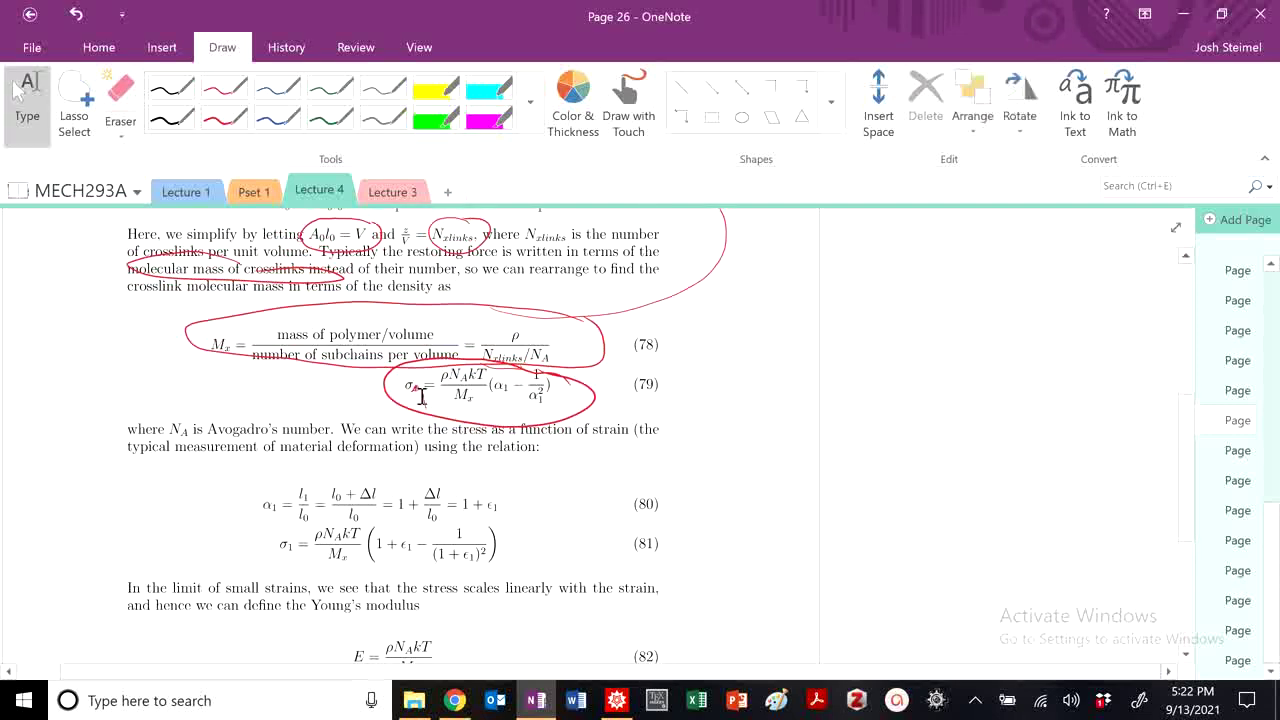
{"action": "scroll", "coordinate": [410, 419], "scroll_direction": "down", "scroll_amount": 1}
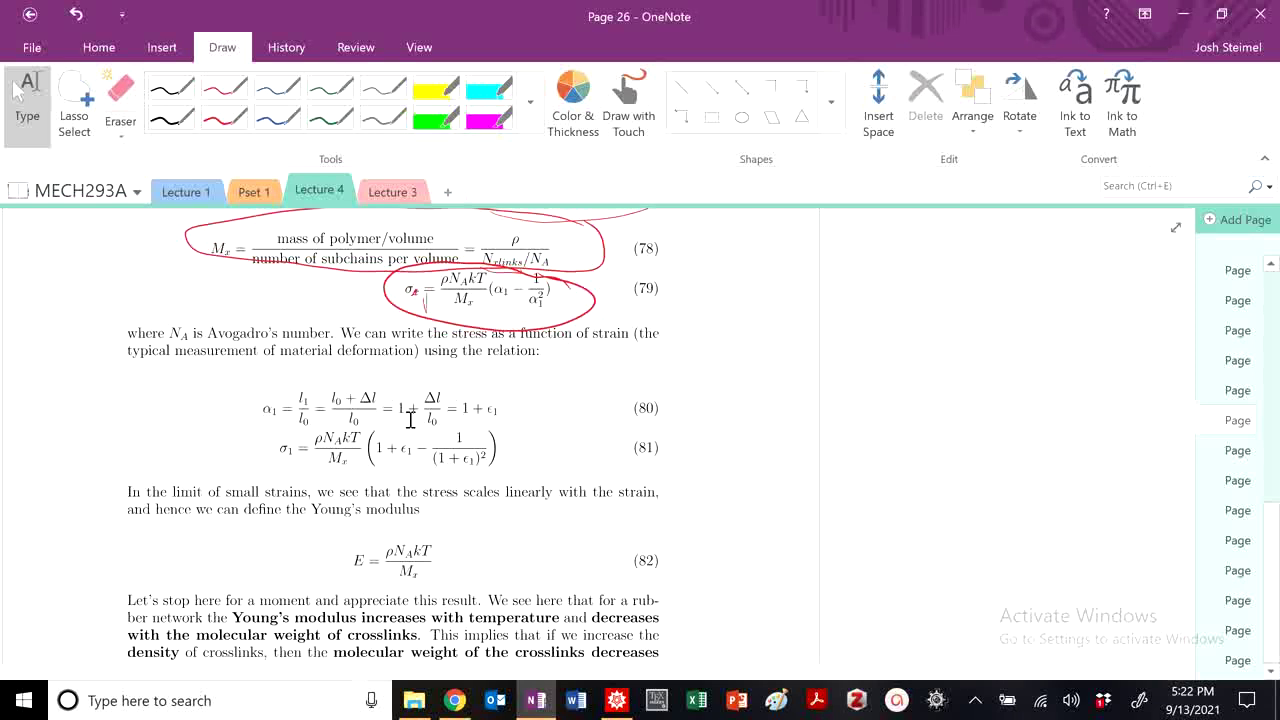
Circle α1, the fraction and 1 + ε1 in equation (80), linking them to α1² in (79).
{"action": "mouse_move", "coordinate": [316, 377]}
{"action": "left_mouse_down"}
{"action": "mouse_move", "coordinate": [278, 378]}
{"action": "mouse_move", "coordinate": [251, 418]}
{"action": "mouse_move", "coordinate": [318, 434]}
{"action": "mouse_move", "coordinate": [318, 388]}
{"action": "left_mouse_up"}
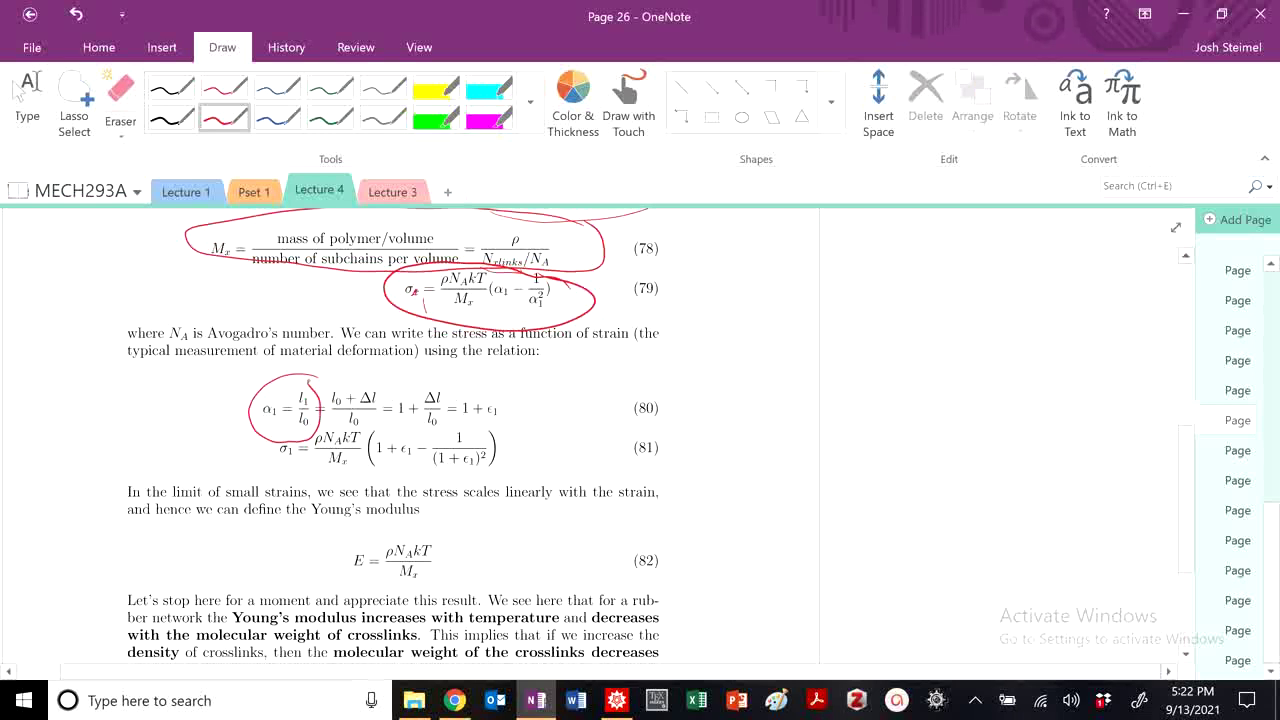
{"action": "mouse_move", "coordinate": [394, 386]}
{"action": "left_mouse_down"}
{"action": "mouse_move", "coordinate": [351, 401]}
{"action": "mouse_move", "coordinate": [397, 389]}
{"action": "mouse_move", "coordinate": [348, 434]}
{"action": "left_mouse_up"}
{"action": "mouse_move", "coordinate": [518, 394]}
{"action": "left_mouse_down"}
{"action": "mouse_move", "coordinate": [466, 400]}
{"action": "mouse_move", "coordinate": [463, 415]}
{"action": "mouse_move", "coordinate": [530, 405]}
{"action": "mouse_move", "coordinate": [495, 390]}
{"action": "left_mouse_up"}
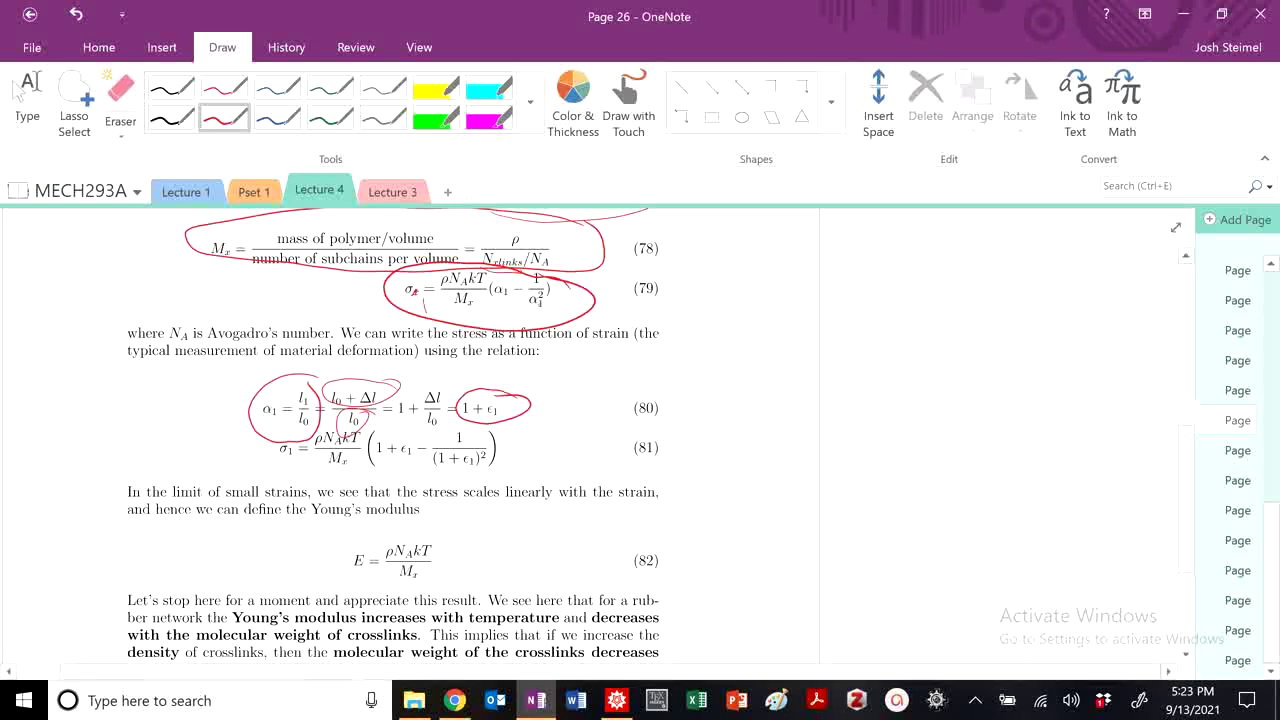
{"action": "left_click_drag", "start_coordinate": [552, 300], "coordinate": [555, 289]}
{"action": "left_click_drag", "start_coordinate": [296, 388], "coordinate": [252, 392]}
{"action": "mouse_move", "coordinate": [505, 386]}
{"action": "left_mouse_down"}
{"action": "mouse_move", "coordinate": [483, 409]}
{"action": "mouse_move", "coordinate": [500, 415]}
{"action": "mouse_move", "coordinate": [565, 361]}
{"action": "mouse_move", "coordinate": [550, 322]}
{"action": "left_mouse_up"}
Circle equation (81), ε1 and the phrase 'limit of small strains'.
{"action": "mouse_move", "coordinate": [540, 430]}
{"action": "left_mouse_down"}
{"action": "mouse_move", "coordinate": [350, 418]}
{"action": "mouse_move", "coordinate": [468, 470]}
{"action": "mouse_move", "coordinate": [492, 396]}
{"action": "left_mouse_up"}
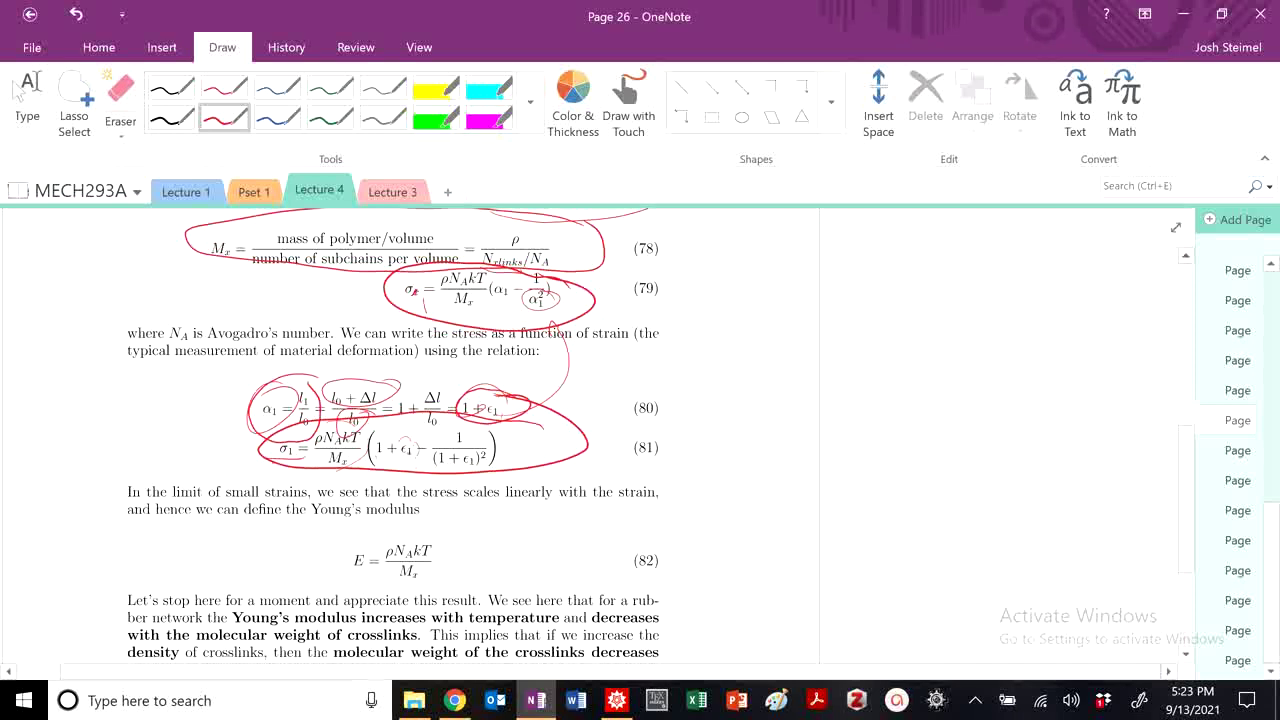
{"action": "left_click_drag", "start_coordinate": [400, 450], "coordinate": [416, 436]}
{"action": "mouse_move", "coordinate": [270, 474]}
{"action": "left_mouse_down"}
{"action": "mouse_move", "coordinate": [195, 477]}
{"action": "mouse_move", "coordinate": [228, 493]}
{"action": "mouse_move", "coordinate": [296, 492]}
{"action": "left_mouse_up"}
Handwrite ε = 0.0002 beside equation (80).
{"action": "mouse_move", "coordinate": [752, 390]}
{"action": "left_mouse_down"}
{"action": "mouse_move", "coordinate": [756, 412]}
{"action": "mouse_move", "coordinate": [828, 416]}
{"action": "mouse_move", "coordinate": [838, 396]}
{"action": "left_mouse_up"}
{"action": "left_click", "coordinate": [768, 405]}
{"action": "left_click", "coordinate": [818, 410]}
{"action": "mouse_move", "coordinate": [854, 390]}
{"action": "left_mouse_down"}
{"action": "mouse_move", "coordinate": [850, 414]}
{"action": "mouse_move", "coordinate": [874, 394]}
{"action": "mouse_move", "coordinate": [904, 403]}
{"action": "left_mouse_up"}
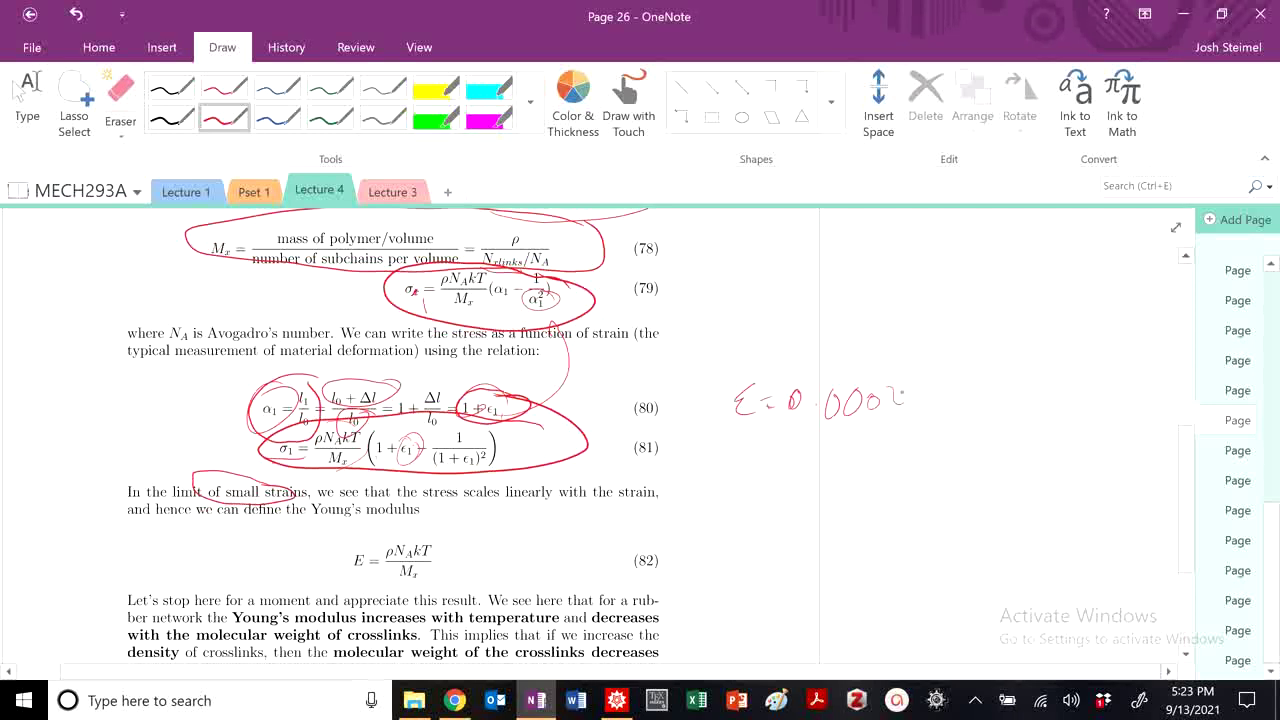
Circle Young's modulus equation (82) and underline 'increases with temperature and decreases with the molecular weight of crosslinks'.
{"action": "mouse_move", "coordinate": [469, 544]}
{"action": "left_mouse_down"}
{"action": "mouse_move", "coordinate": [396, 509]}
{"action": "mouse_move", "coordinate": [493, 571]}
{"action": "mouse_move", "coordinate": [400, 508]}
{"action": "left_mouse_up"}
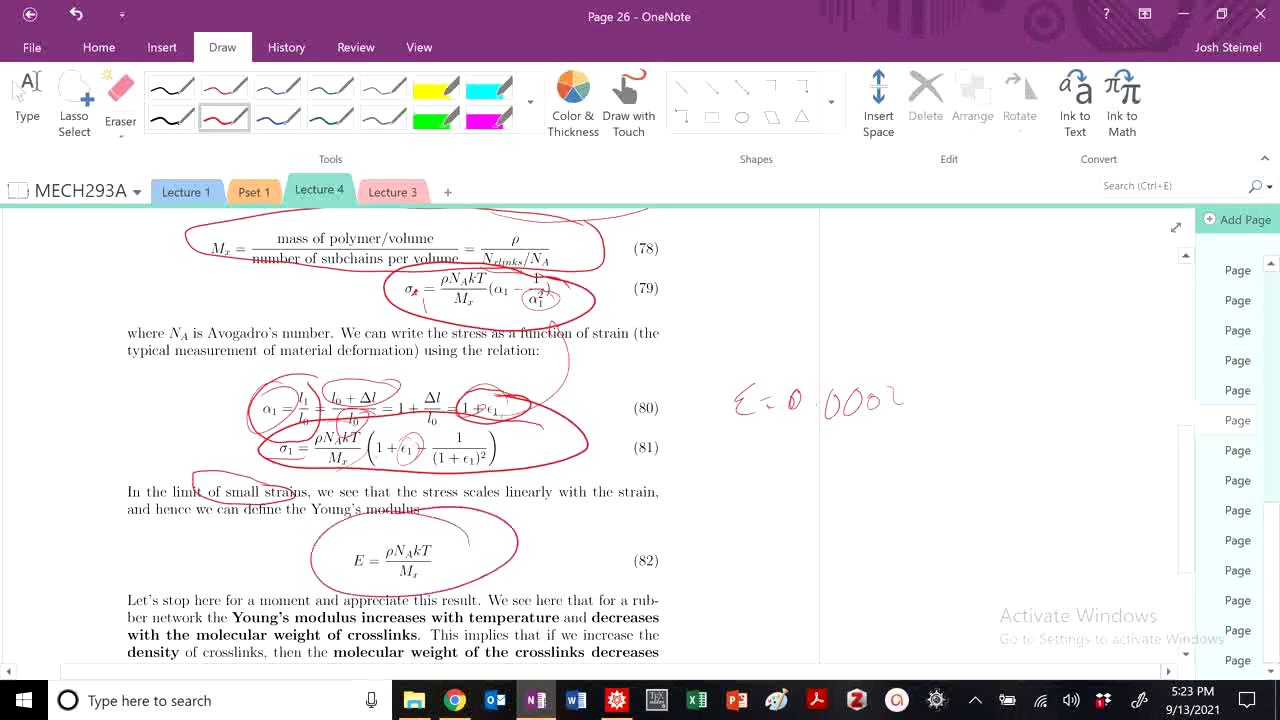
{"action": "scroll", "coordinate": [400, 450], "scroll_direction": "down", "scroll_amount": 2}
{"action": "left_click", "coordinate": [27, 100]}
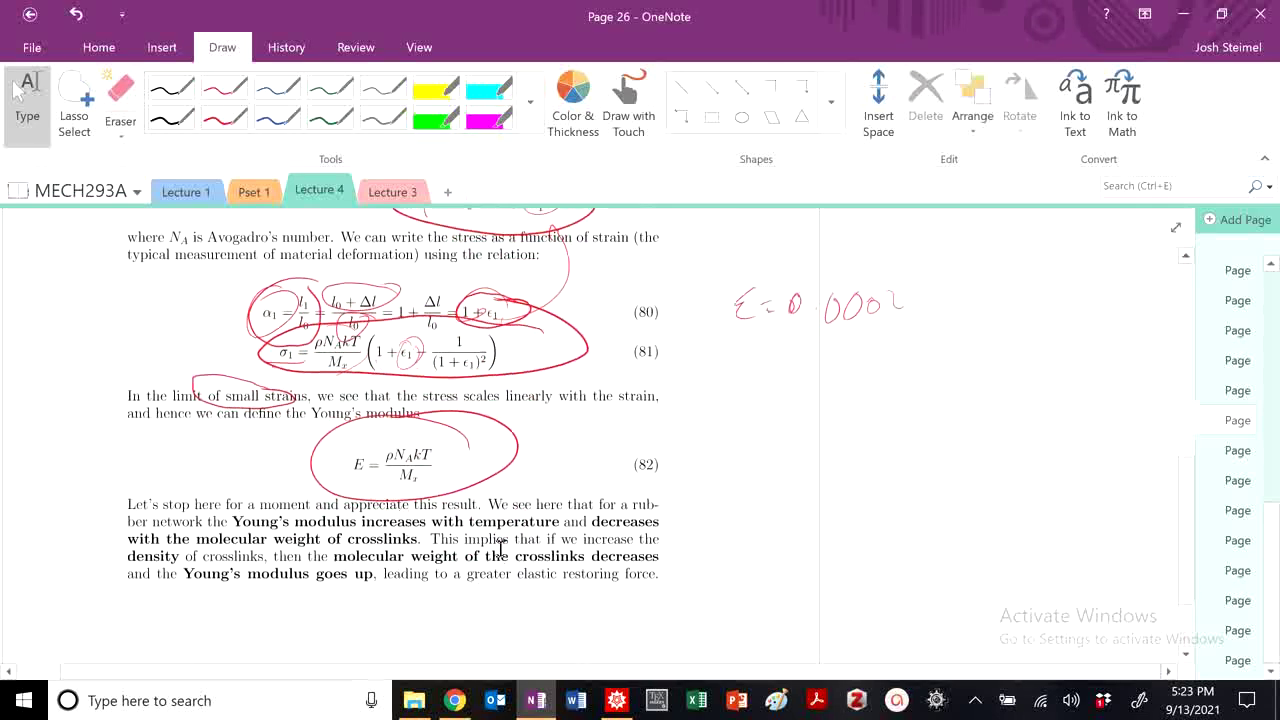
{"action": "scroll", "coordinate": [513, 535], "scroll_direction": "down", "scroll_amount": 2}
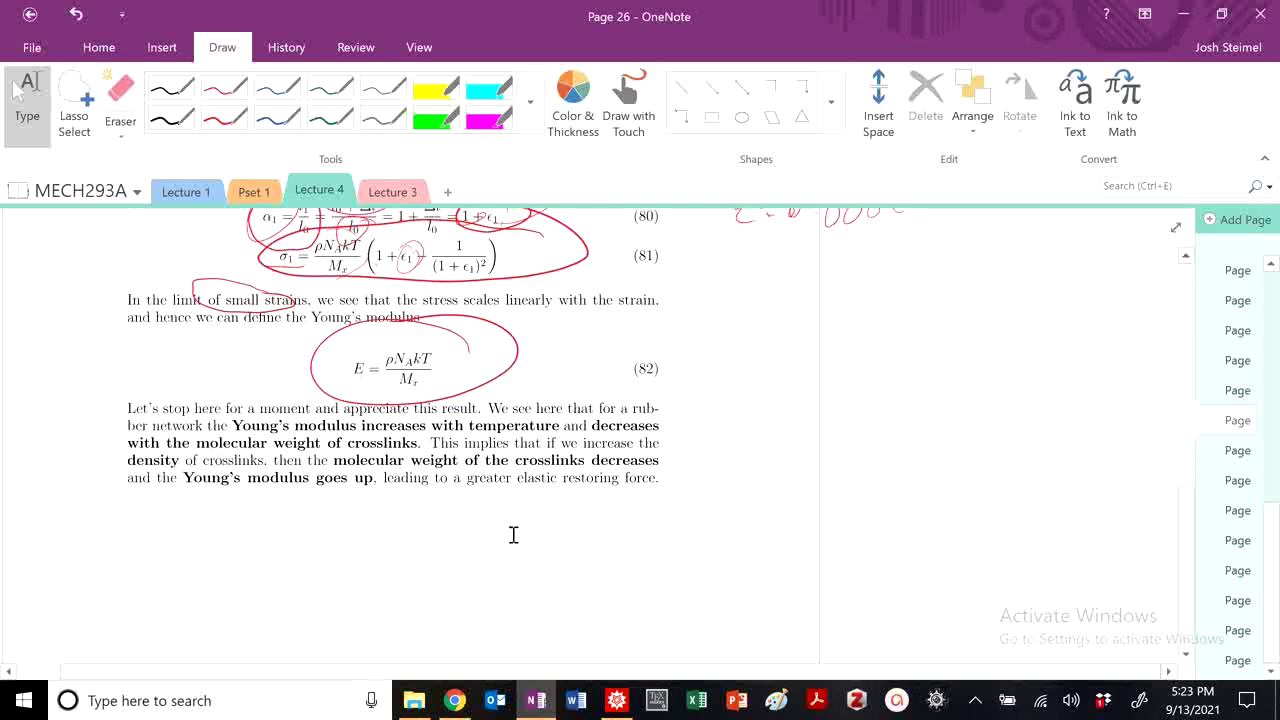
{"action": "left_click", "coordinate": [224, 116]}
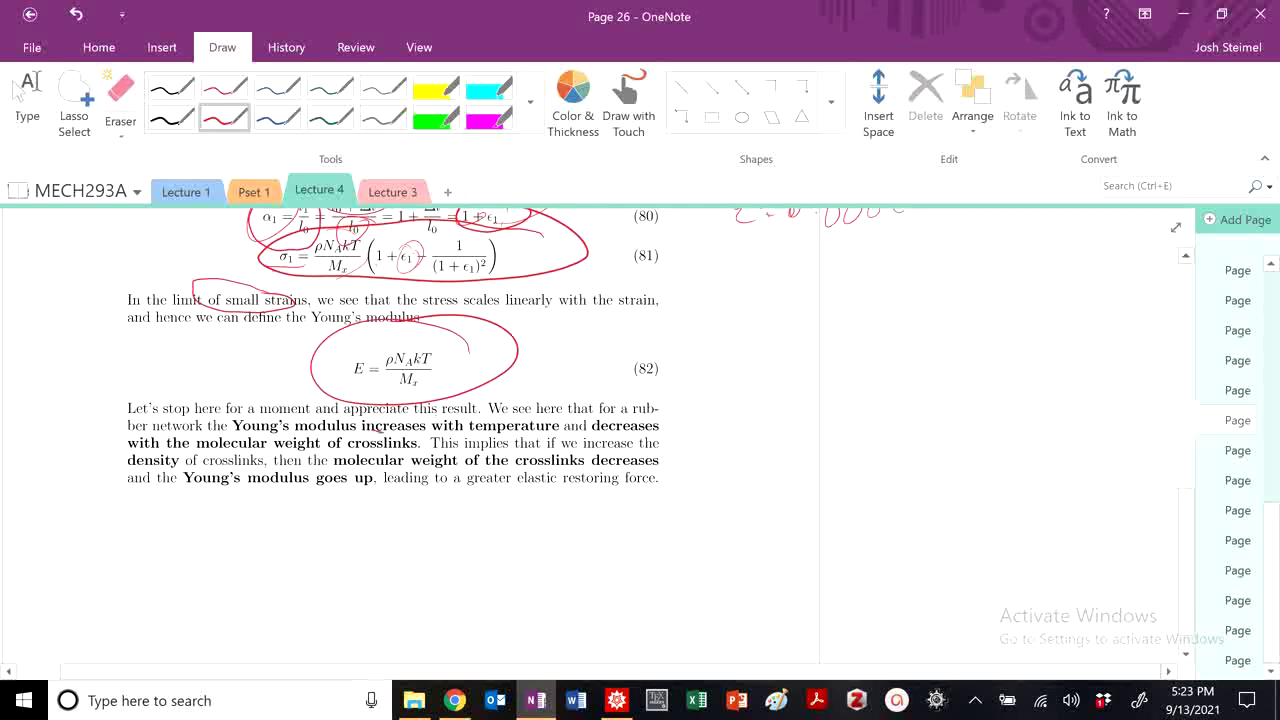
{"action": "left_click_drag", "start_coordinate": [378, 433], "coordinate": [656, 428]}
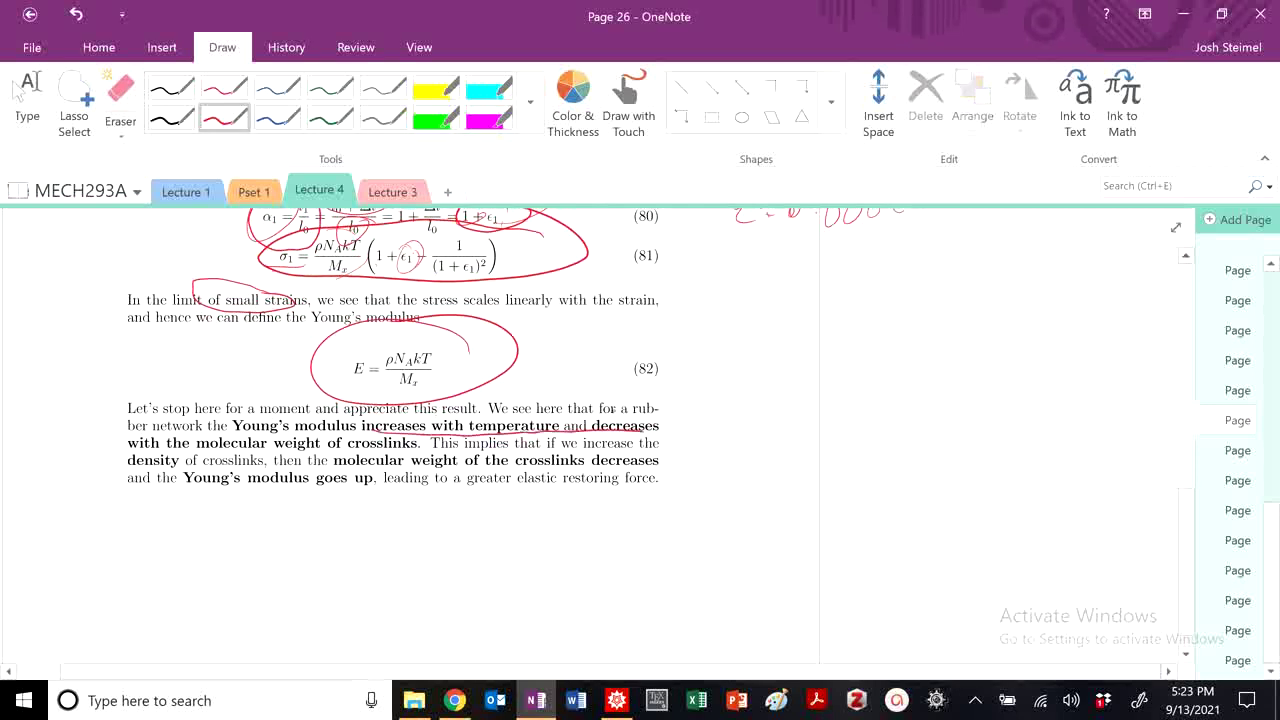
{"action": "left_click_drag", "start_coordinate": [115, 452], "coordinate": [432, 452]}
Sketch a red grid network of crossing strands with a small label above it.
{"action": "left_click_drag", "start_coordinate": [752, 322], "coordinate": [749, 596]}
{"action": "left_click_drag", "start_coordinate": [849, 341], "coordinate": [873, 640]}
{"action": "left_click_drag", "start_coordinate": [969, 340], "coordinate": [971, 630]}
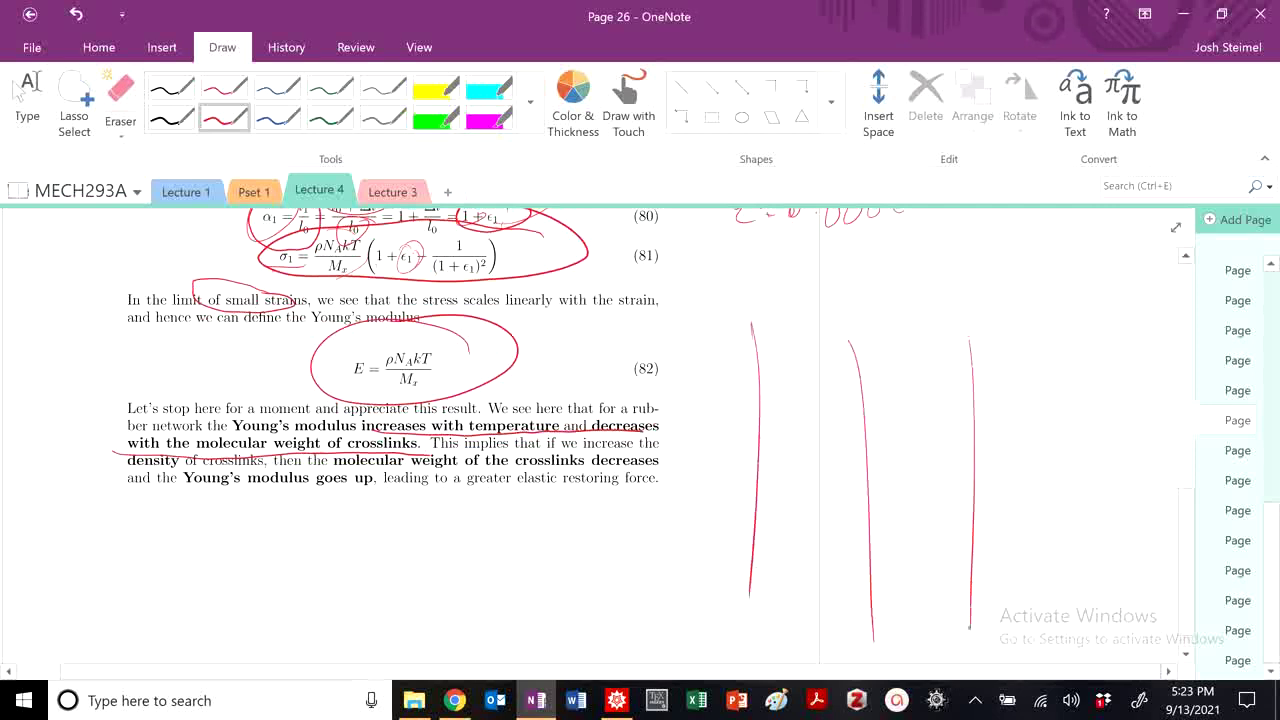
{"action": "left_click_drag", "start_coordinate": [724, 447], "coordinate": [1084, 458]}
{"action": "left_click_drag", "start_coordinate": [688, 498], "coordinate": [1080, 505]}
{"action": "left_click_drag", "start_coordinate": [690, 382], "coordinate": [1096, 402]}
{"action": "left_click_drag", "start_coordinate": [720, 537], "coordinate": [1088, 559]}
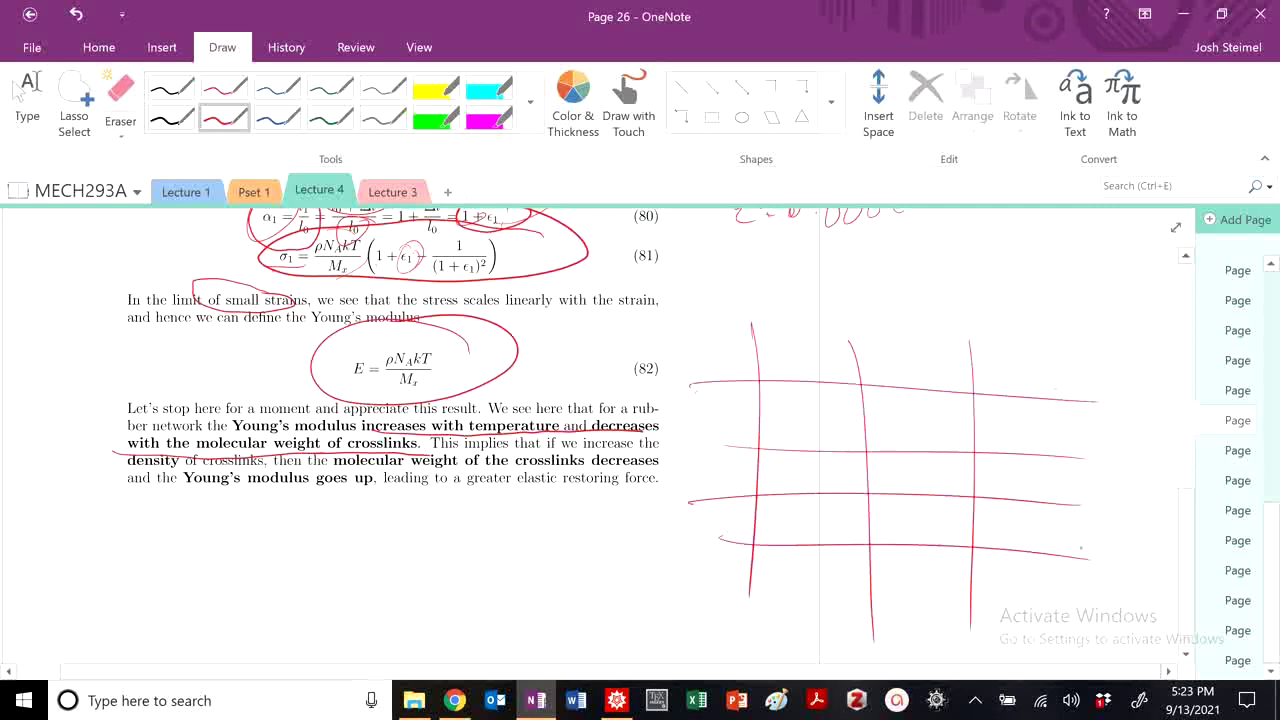
{"action": "left_click_drag", "start_coordinate": [710, 405], "coordinate": [1080, 442]}
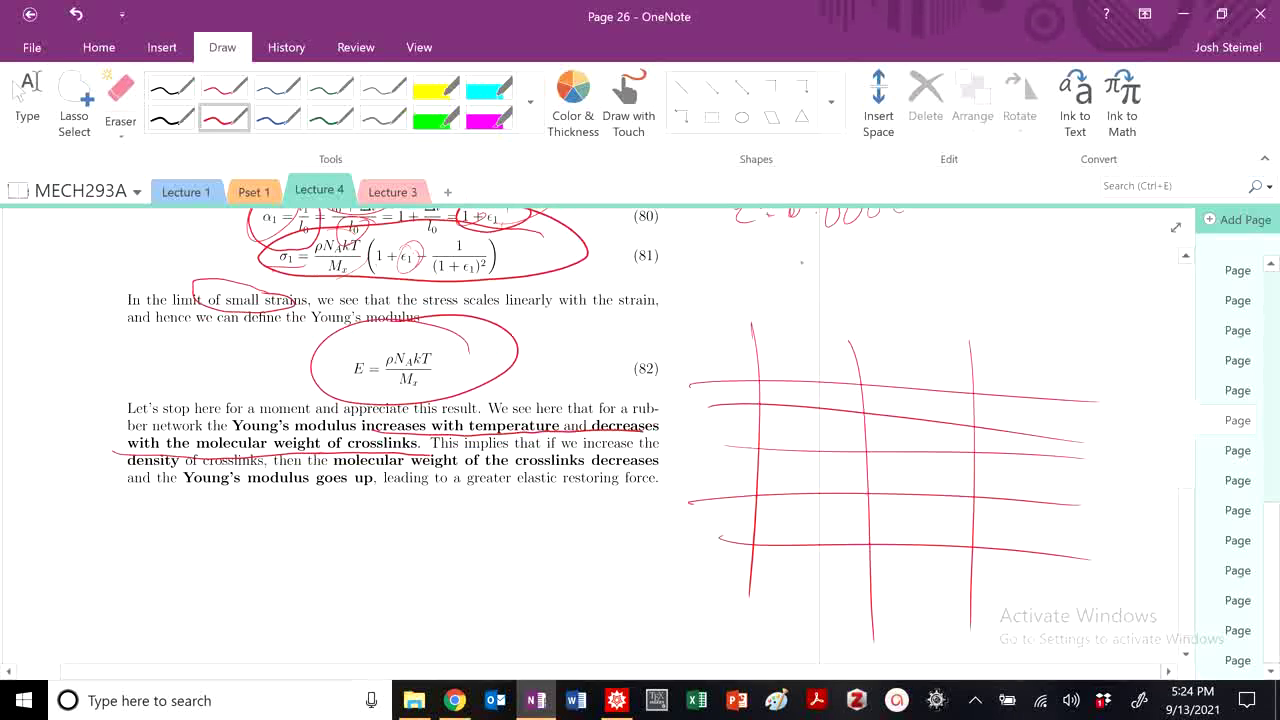
{"action": "mouse_move", "coordinate": [868, 282]}
{"action": "left_mouse_down"}
{"action": "mouse_move", "coordinate": [866, 262]}
{"action": "mouse_move", "coordinate": [908, 296]}
{"action": "left_mouse_up"}
Sketch a tangled chain and an arrowed line with opposing arrows below the paragraph.
{"action": "mouse_move", "coordinate": [468, 607]}
{"action": "left_mouse_down"}
{"action": "mouse_move", "coordinate": [554, 584]}
{"action": "mouse_move", "coordinate": [482, 598]}
{"action": "mouse_move", "coordinate": [541, 611]}
{"action": "mouse_move", "coordinate": [556, 580]}
{"action": "left_mouse_up"}
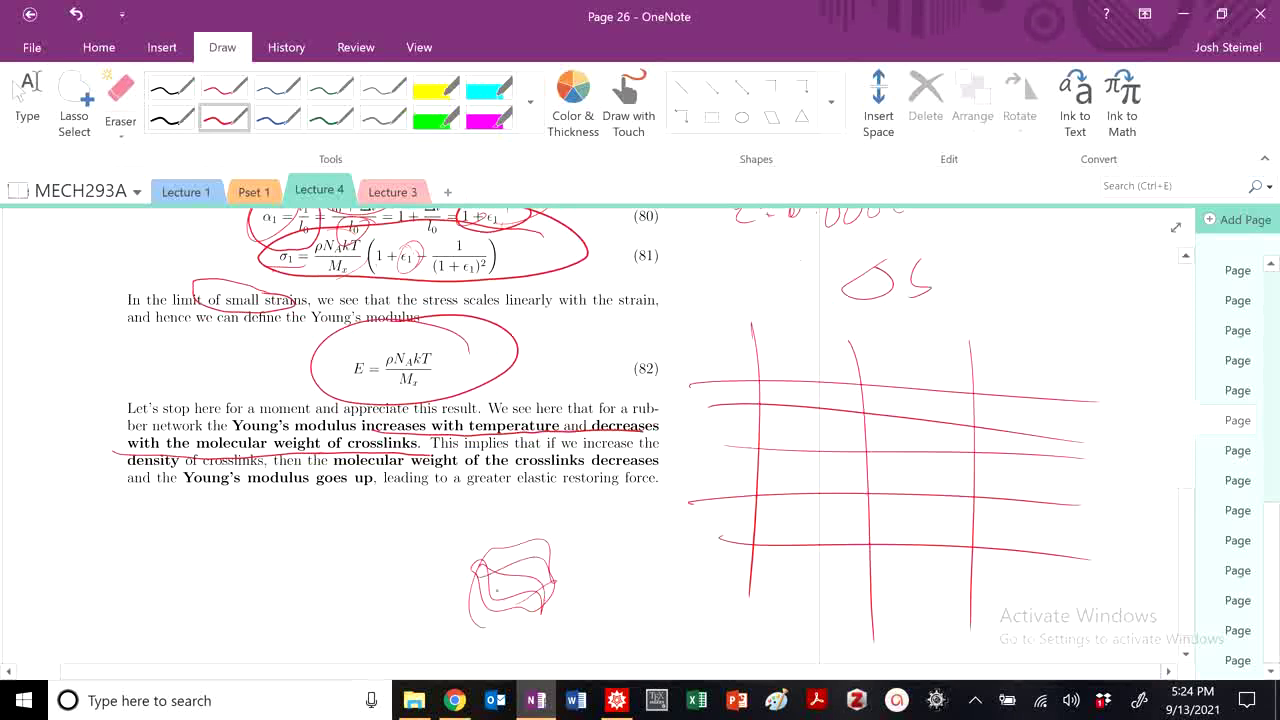
{"action": "left_click_drag", "start_coordinate": [137, 564], "coordinate": [355, 558]}
{"action": "mouse_move", "coordinate": [142, 557]}
{"action": "left_mouse_down"}
{"action": "mouse_move", "coordinate": [351, 555]}
{"action": "mouse_move", "coordinate": [170, 600]}
{"action": "left_mouse_up"}
{"action": "left_click_drag", "start_coordinate": [340, 580], "coordinate": [292, 583]}
{"action": "left_click_drag", "start_coordinate": [305, 573], "coordinate": [300, 595]}
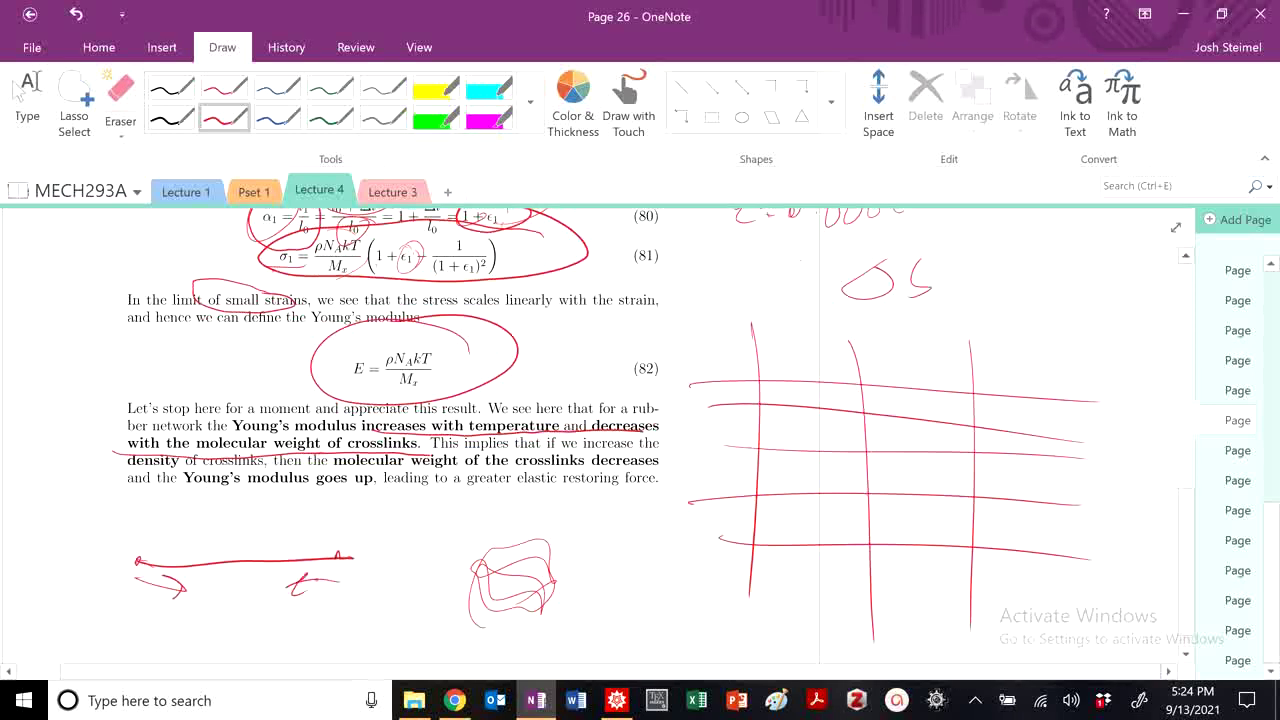
{"action": "key", "text": "Escape"}
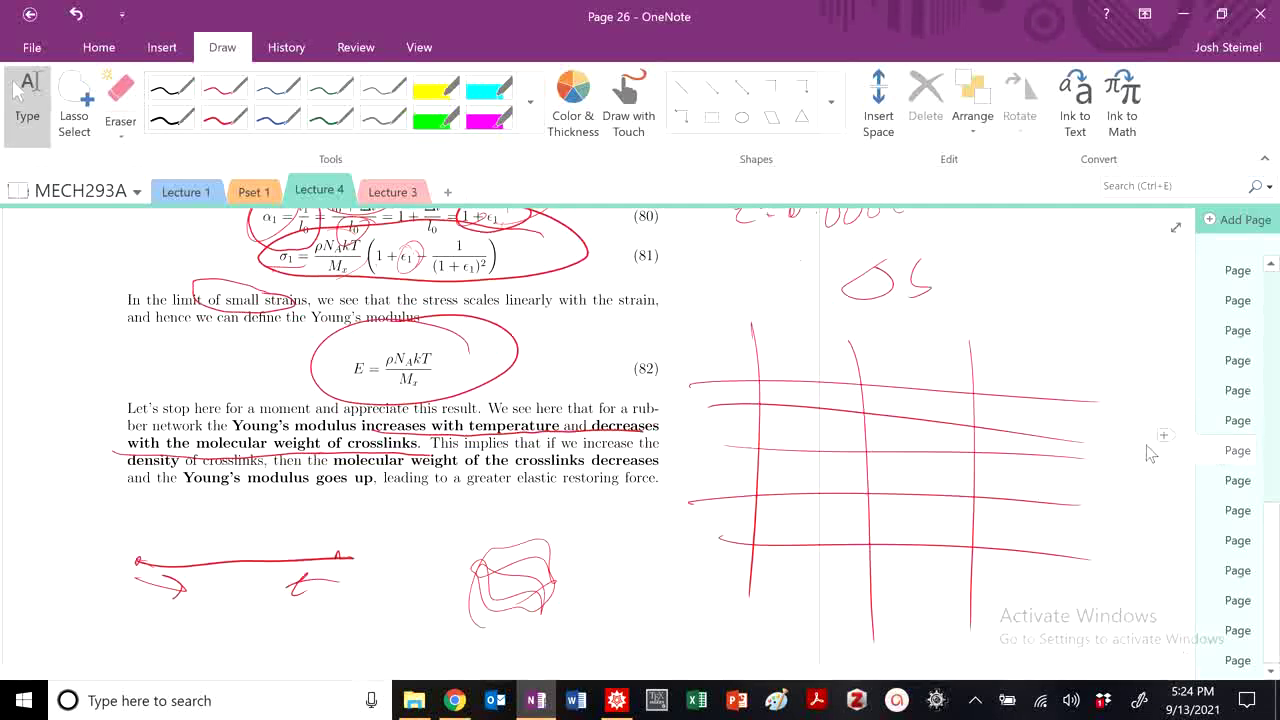
Move to page 27 and draw a red wavy line beside the text.
{"action": "key", "text": "ctrl+Page_Down"}
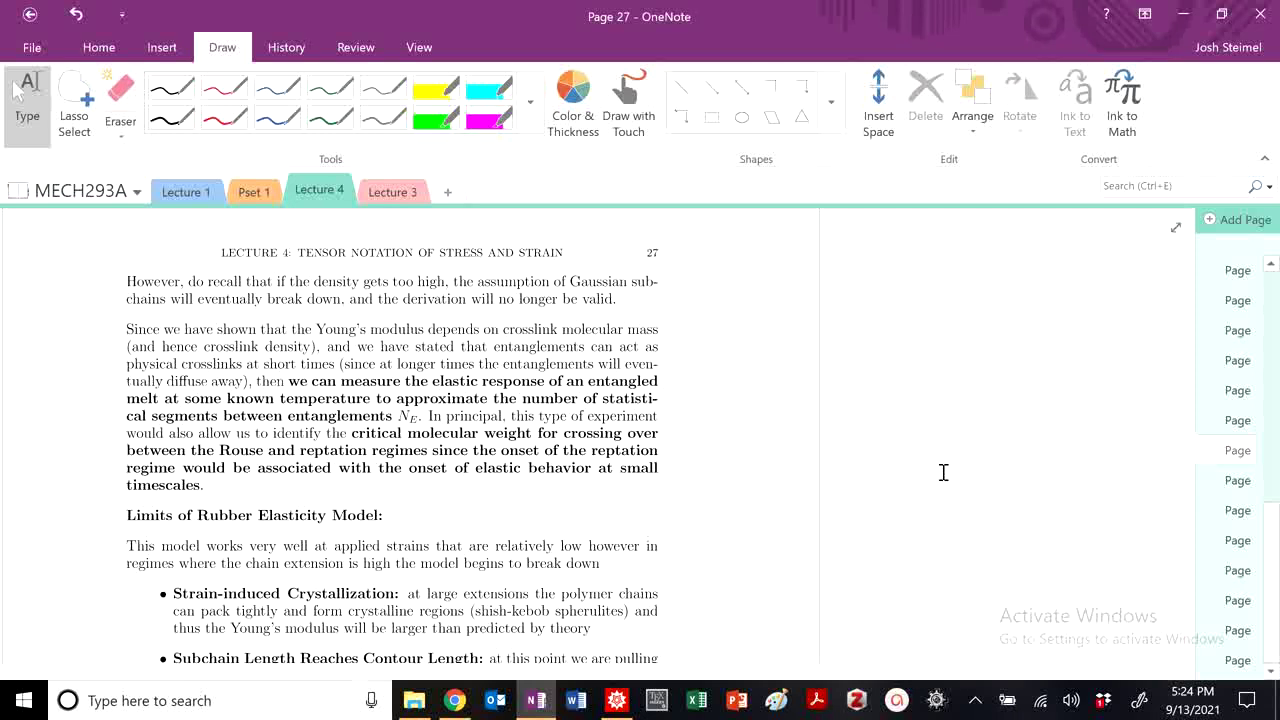
{"action": "left_click", "coordinate": [224, 117]}
{"action": "mouse_move", "coordinate": [705, 273]}
{"action": "left_mouse_down"}
{"action": "mouse_move", "coordinate": [724, 470]}
{"action": "mouse_move", "coordinate": [705, 503]}
{"action": "left_mouse_up"}
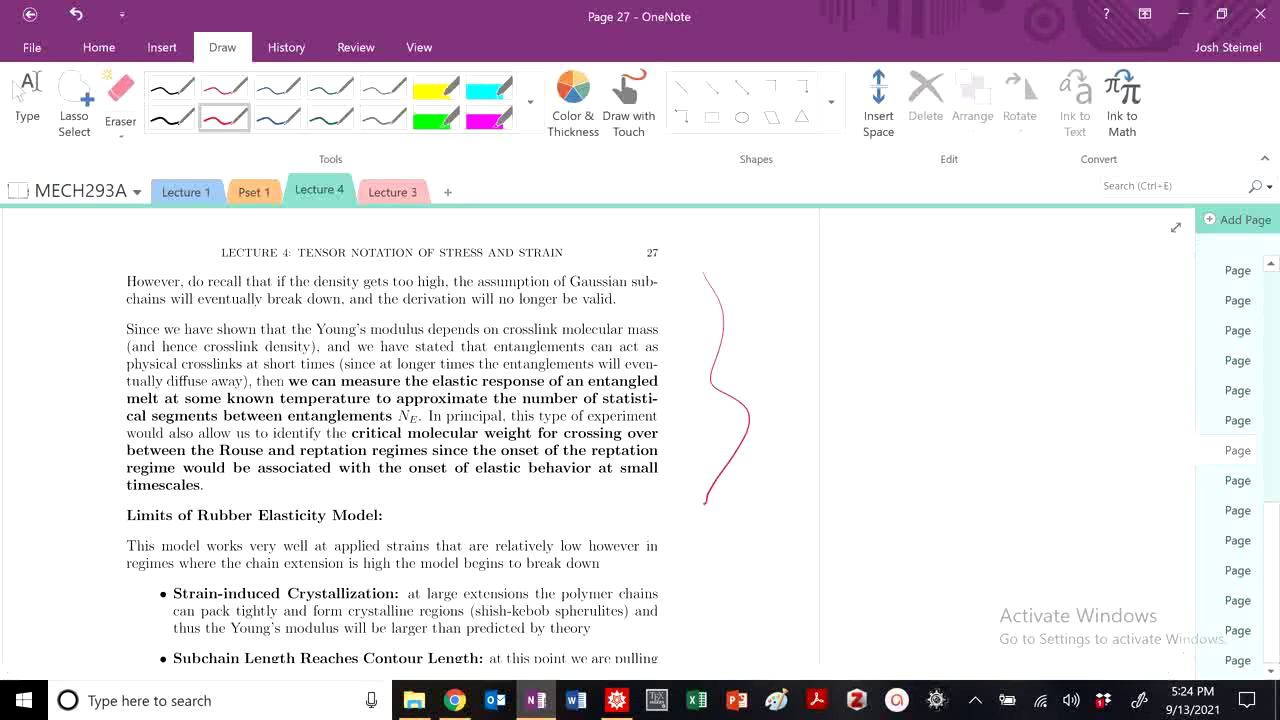
Circle the Limits of Rubber Elasticity Model heading and underline 'shish-kebob spherulites' and 'Subchain Length Reaches Contour Length'.
{"action": "left_click", "coordinate": [16, 90]}
{"action": "scroll", "coordinate": [697, 517], "scroll_direction": "down", "scroll_amount": 5}
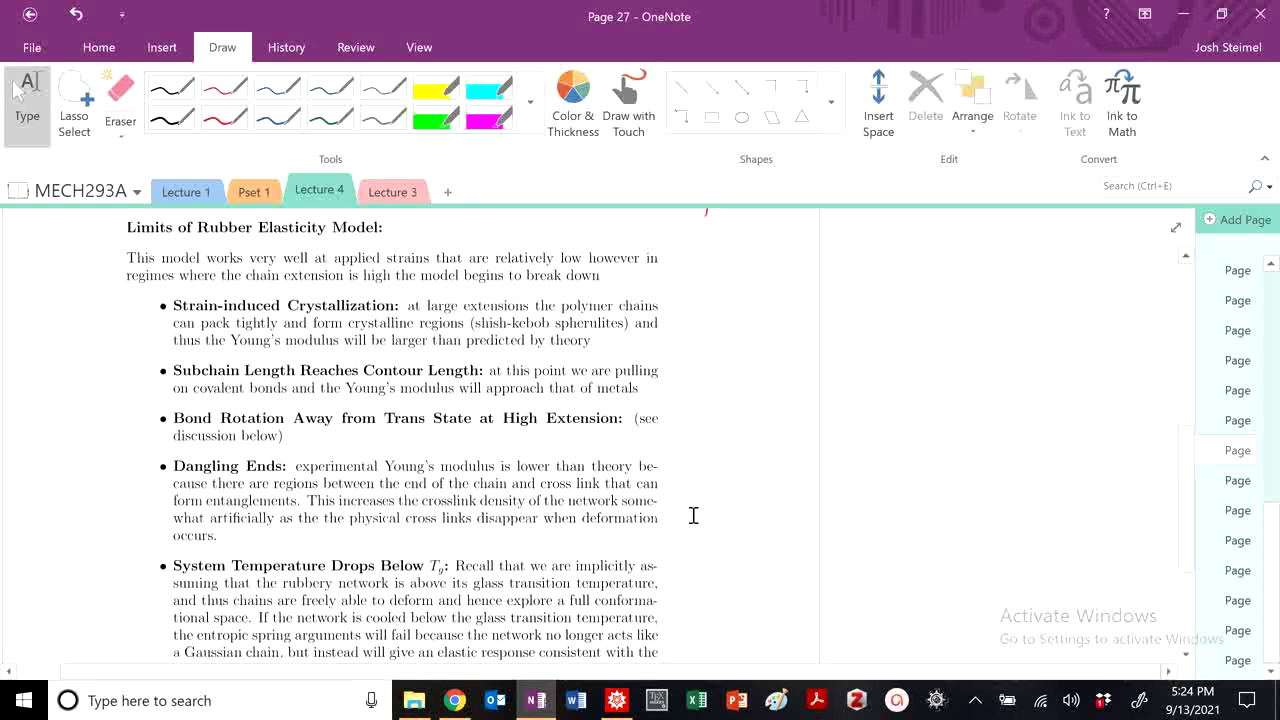
{"action": "left_click", "coordinate": [224, 117]}
{"action": "left_click_drag", "start_coordinate": [455, 212], "coordinate": [400, 209]}
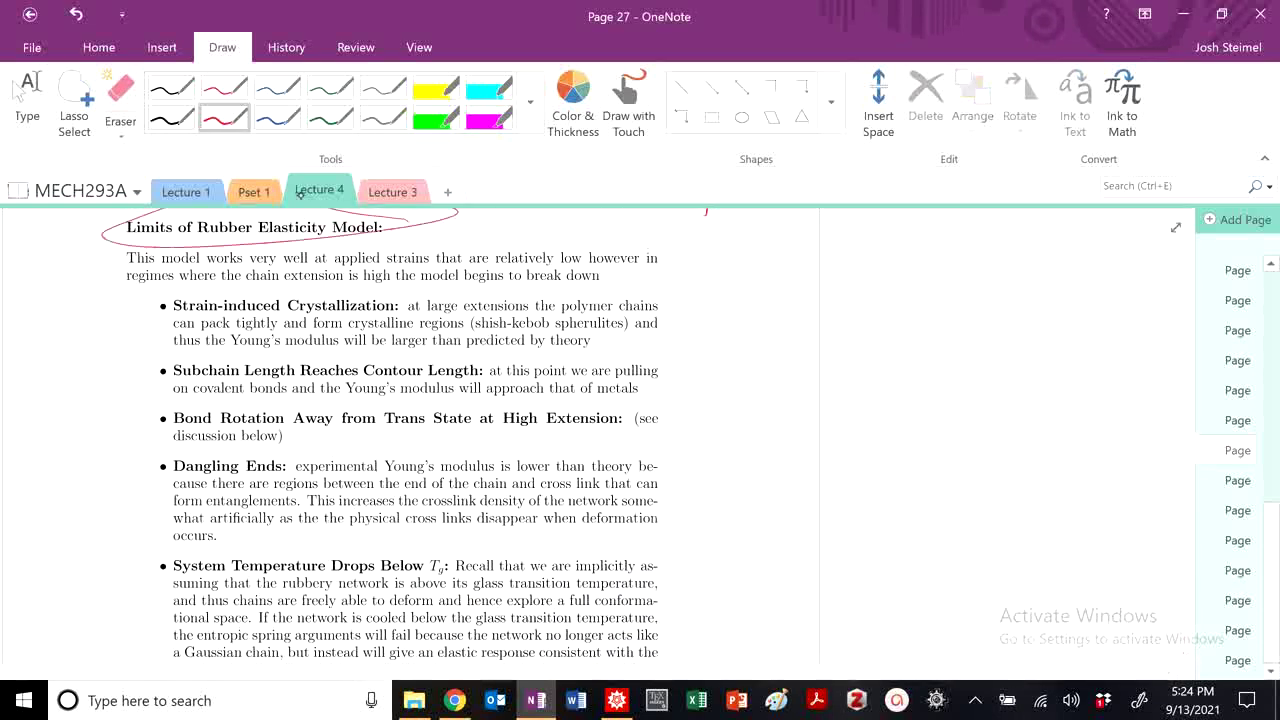
{"action": "left_click_drag", "start_coordinate": [172, 312], "coordinate": [376, 326]}
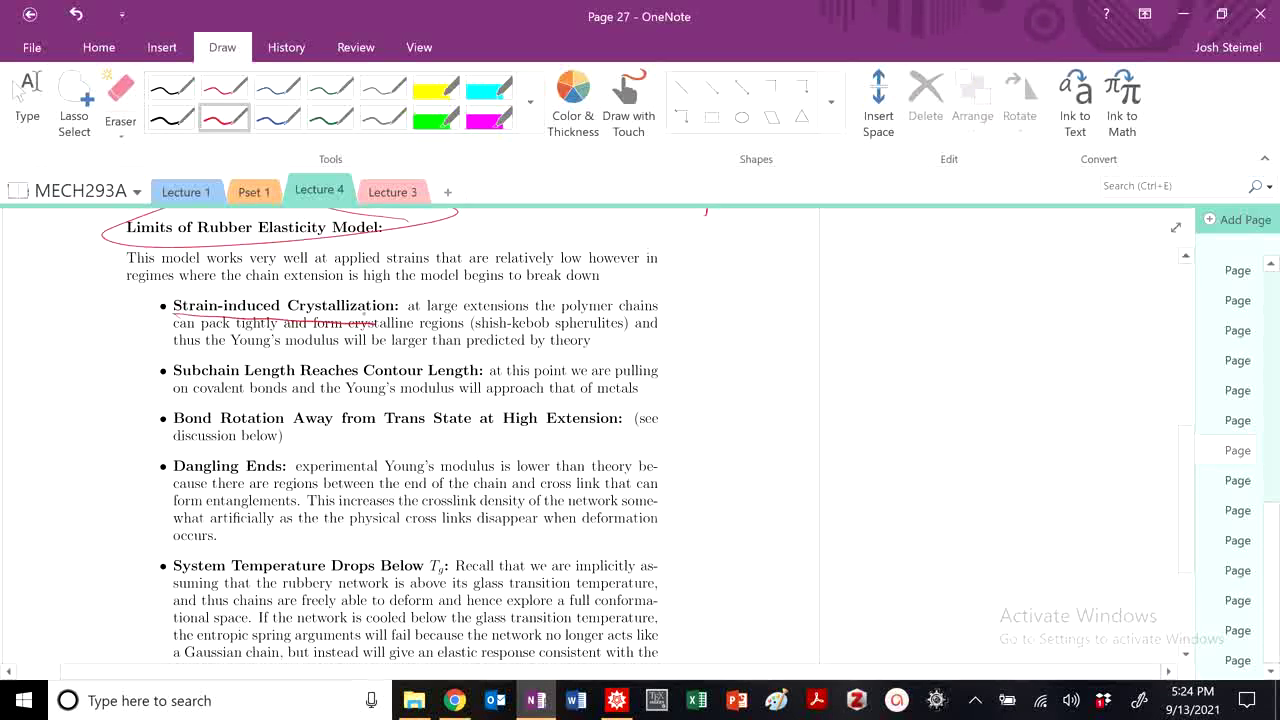
{"action": "left_click_drag", "start_coordinate": [488, 324], "coordinate": [624, 322]}
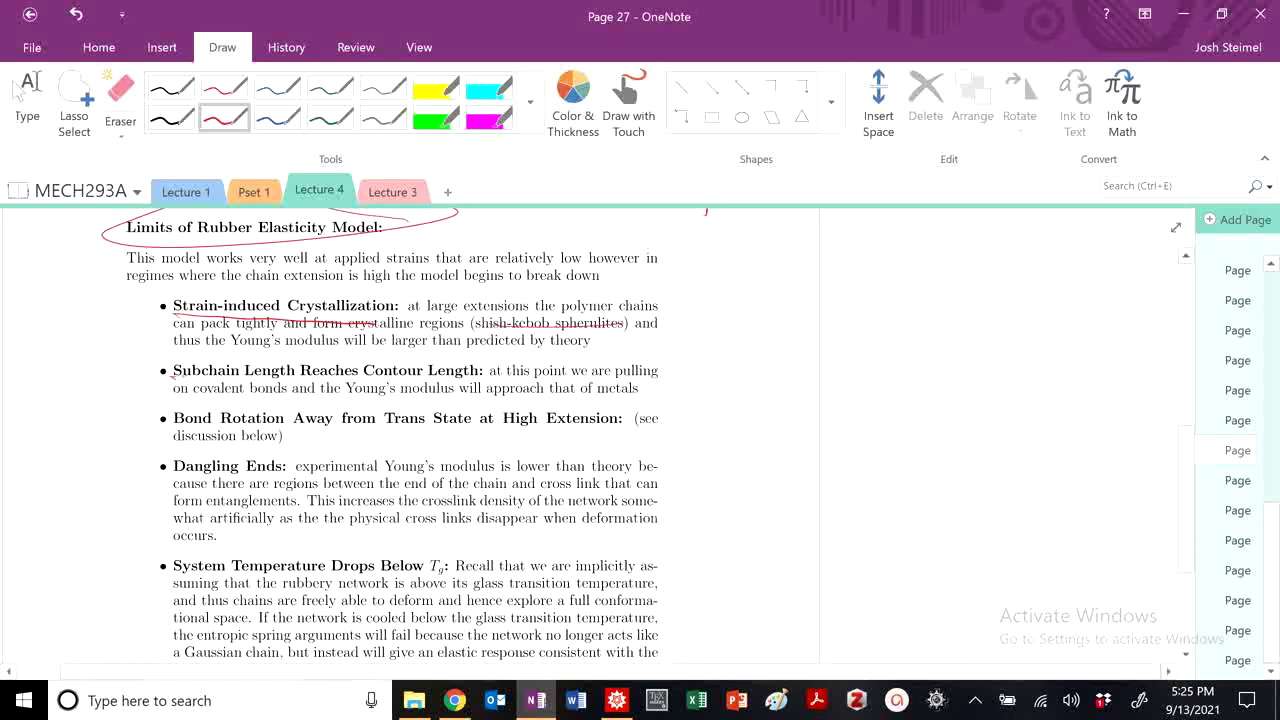
{"action": "left_click_drag", "start_coordinate": [176, 386], "coordinate": [480, 376]}
Underline 'on covalent bonds', sketch a curved arc, and loop 'System Temperature Drops Below Tg'.
{"action": "left_click", "coordinate": [27, 100]}
{"action": "scroll", "coordinate": [473, 403], "scroll_direction": "down", "scroll_amount": 1}
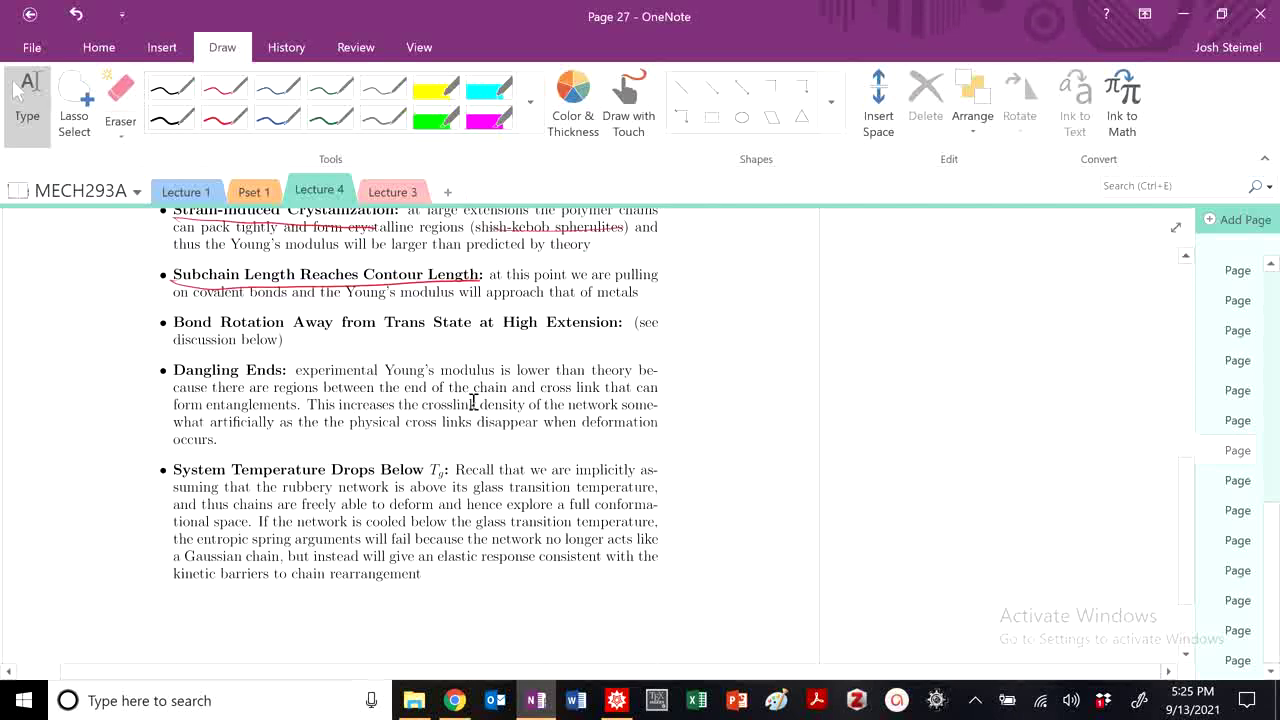
{"action": "left_click", "coordinate": [224, 118]}
{"action": "left_click_drag", "start_coordinate": [174, 300], "coordinate": [628, 301]}
{"action": "mouse_move", "coordinate": [735, 345]}
{"action": "left_mouse_down"}
{"action": "mouse_move", "coordinate": [775, 353]}
{"action": "mouse_move", "coordinate": [906, 213]}
{"action": "left_mouse_up"}
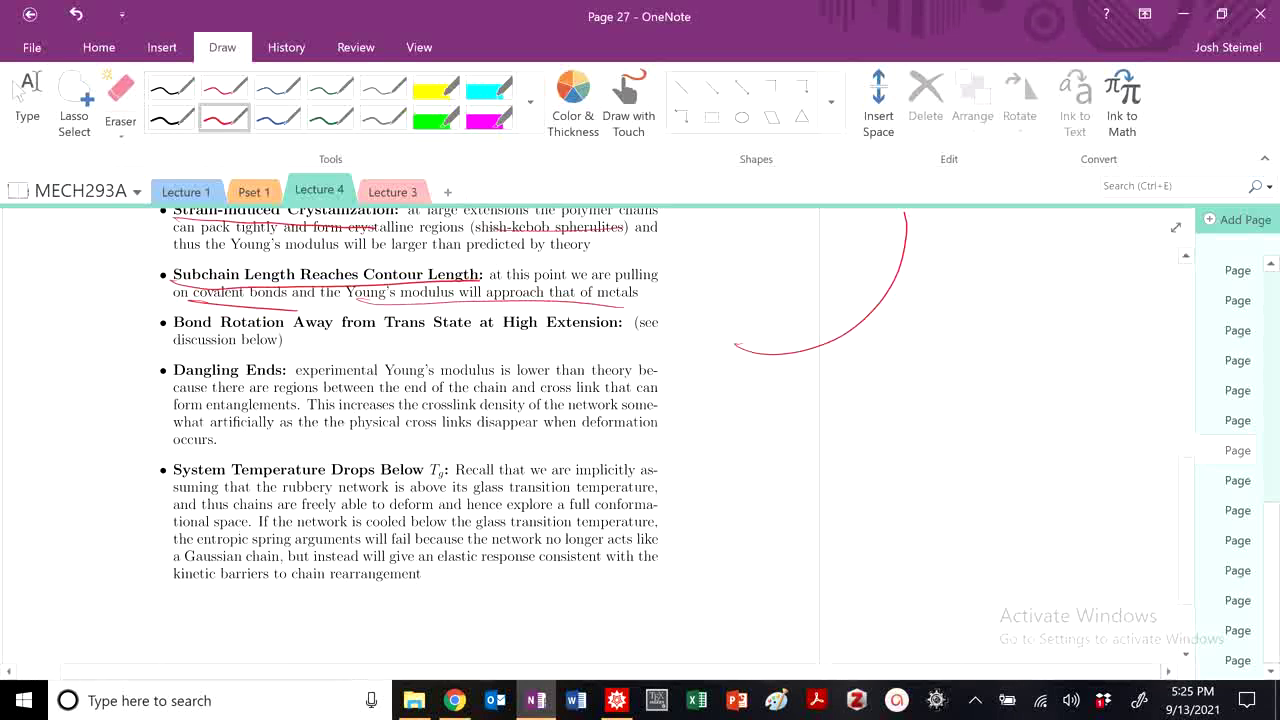
{"action": "mouse_move", "coordinate": [450, 456]}
{"action": "left_mouse_down"}
{"action": "mouse_move", "coordinate": [234, 440]}
{"action": "mouse_move", "coordinate": [460, 464]}
{"action": "mouse_move", "coordinate": [398, 454]}
{"action": "left_mouse_up"}
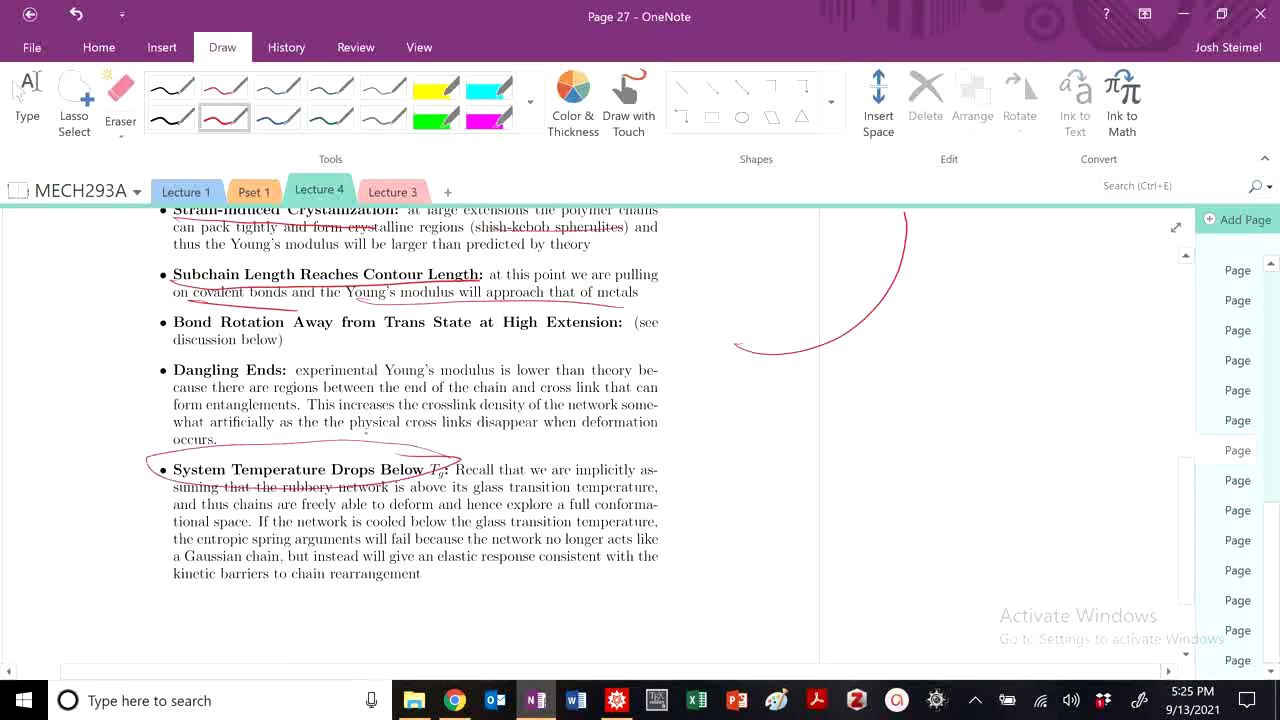
{"action": "key", "text": "Escape"}
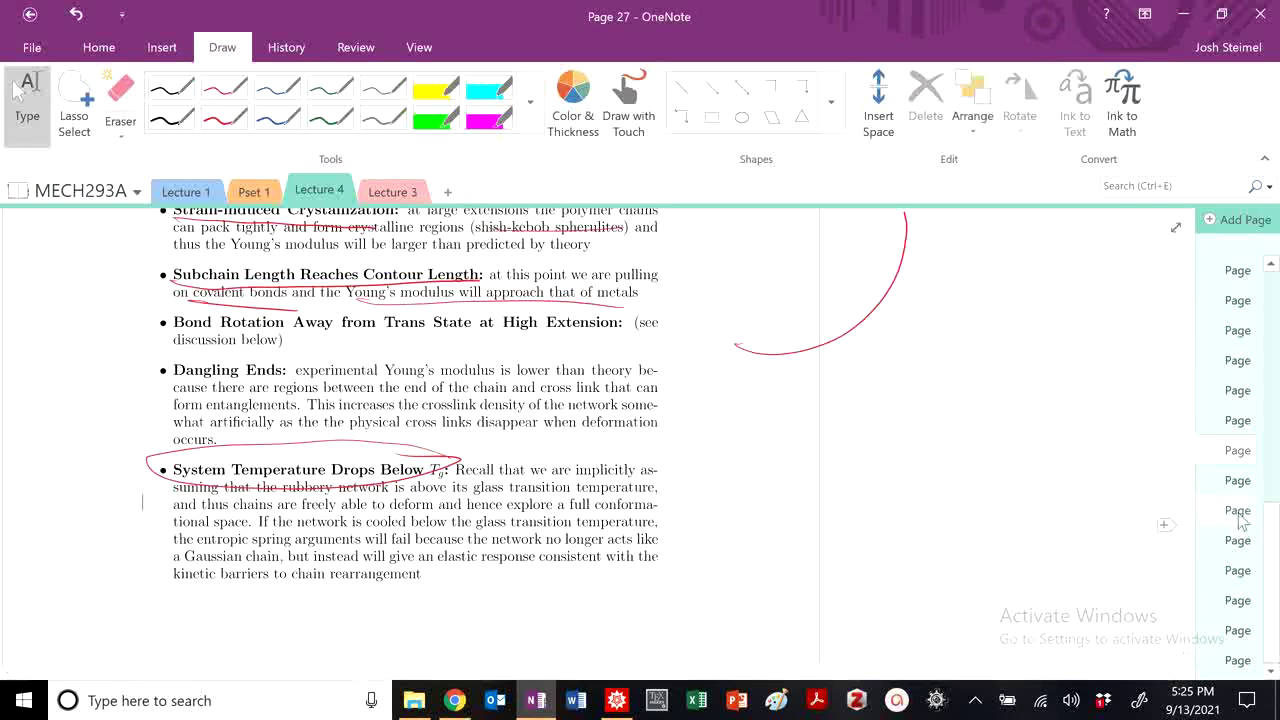
On page 28, circle the Too Many and Too Few Crosslinks bullets and underline 'Gaussian chain'.
{"action": "left_click", "coordinate": [1238, 482]}
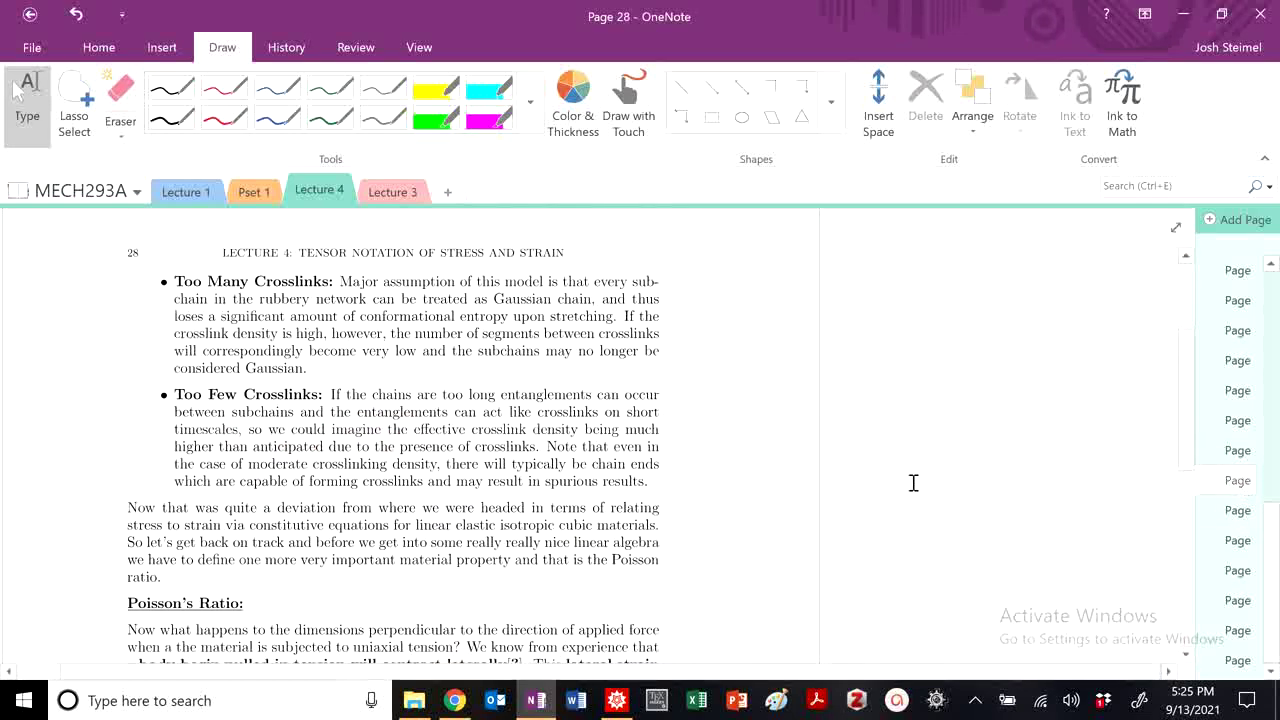
{"action": "left_click", "coordinate": [224, 117]}
{"action": "left_click_drag", "start_coordinate": [332, 268], "coordinate": [330, 290]}
{"action": "left_click_drag", "start_coordinate": [494, 303], "coordinate": [566, 313]}
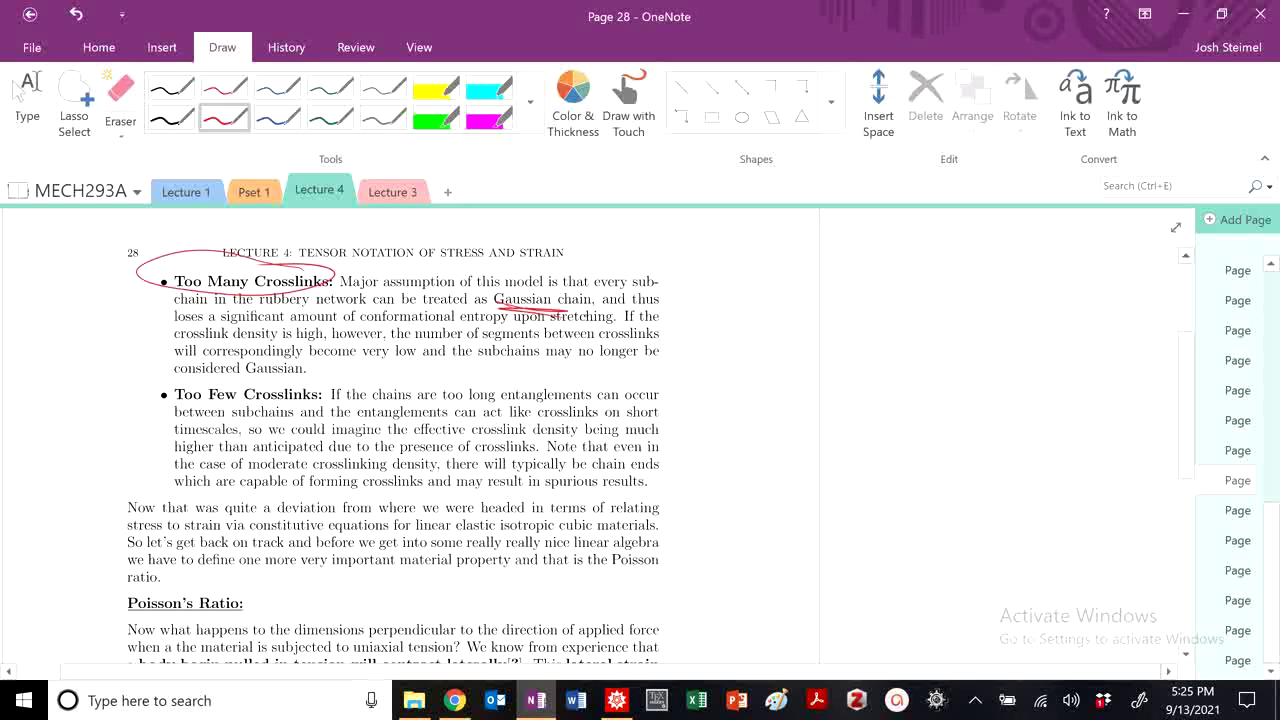
{"action": "mouse_move", "coordinate": [262, 356]}
{"action": "left_mouse_down"}
{"action": "mouse_move", "coordinate": [254, 392]}
{"action": "mouse_move", "coordinate": [292, 362]}
{"action": "left_mouse_up"}
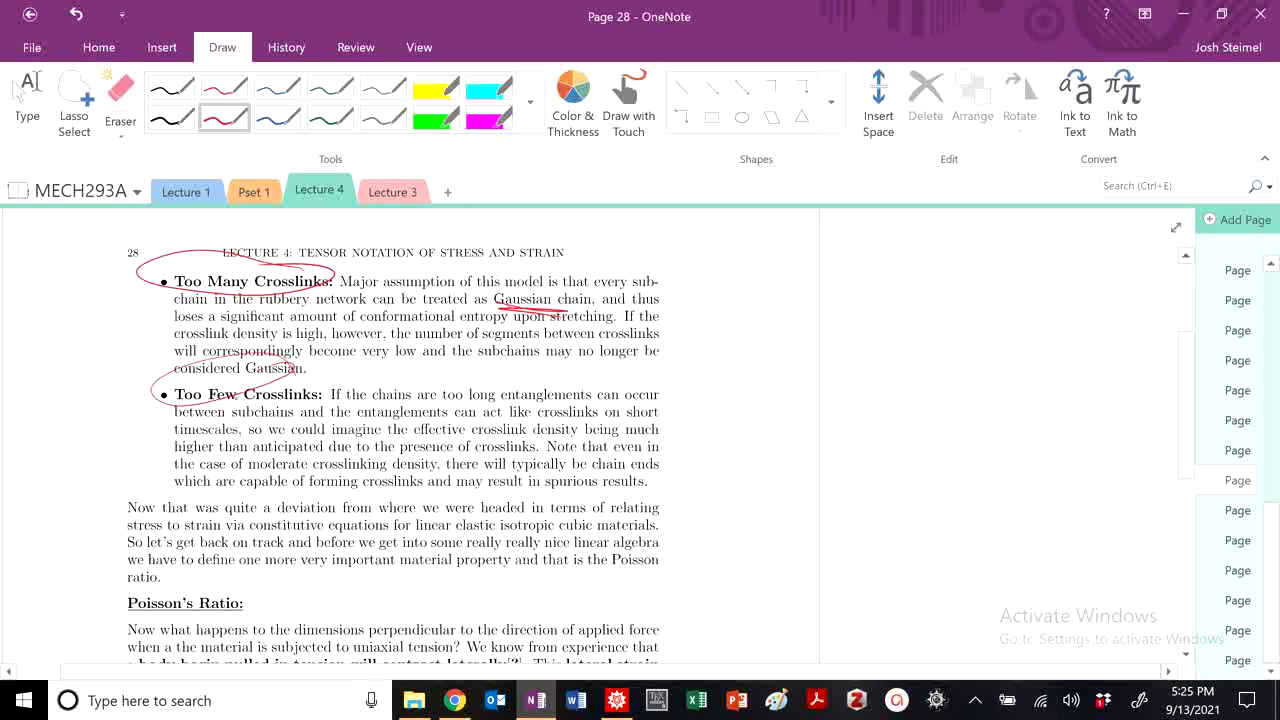
Draw a long red curved stroke beside the text lower on page 28.
{"action": "left_click", "coordinate": [16, 92]}
{"action": "scroll", "coordinate": [266, 413], "scroll_direction": "down", "scroll_amount": 1}
{"action": "left_click", "coordinate": [224, 117]}
{"action": "mouse_move", "coordinate": [680, 218]}
{"action": "left_mouse_down"}
{"action": "mouse_move", "coordinate": [731, 375]}
{"action": "mouse_move", "coordinate": [658, 518]}
{"action": "left_mouse_up"}
Return through page 27 to page 26.
{"action": "left_click", "coordinate": [16, 92]}
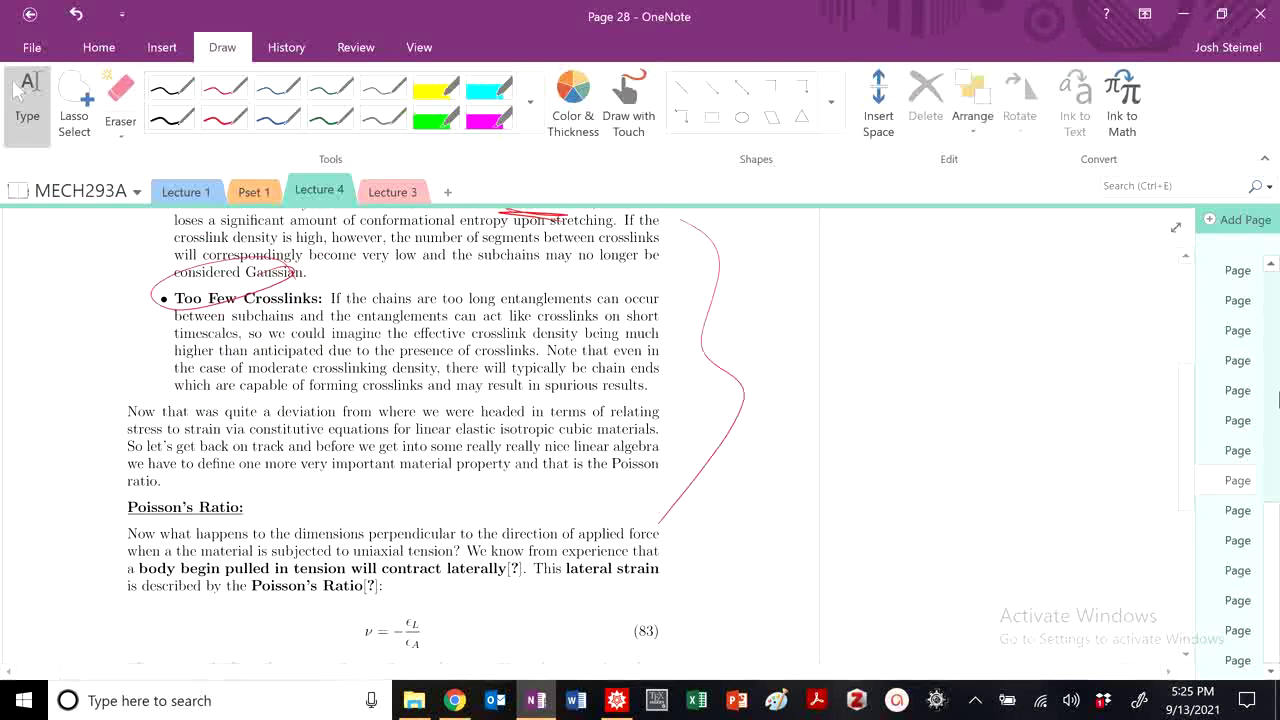
{"action": "left_click", "coordinate": [1236, 450]}
{"action": "left_click", "coordinate": [1237, 421]}
{"action": "scroll", "coordinate": [1040, 462], "scroll_direction": "down", "scroll_amount": 6}
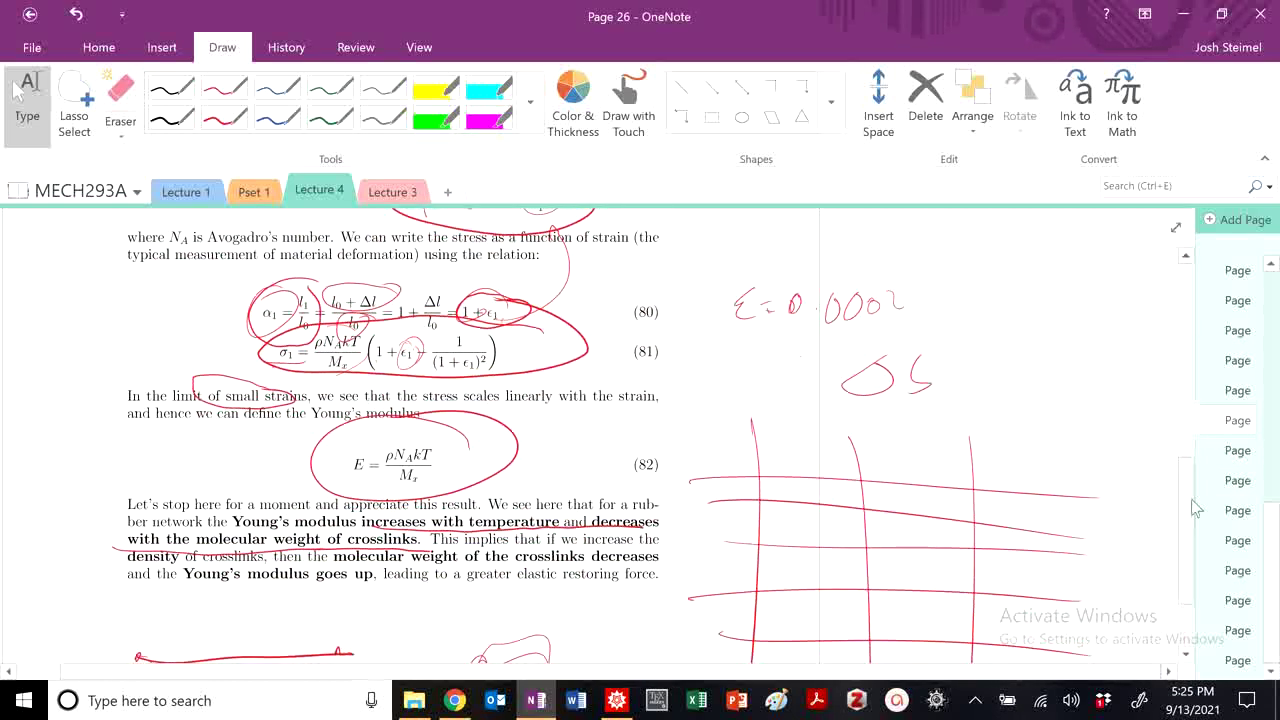
Browse pages 28, 29 and 30, scrolling through each.
{"action": "left_click", "coordinate": [1237, 480]}
{"action": "scroll", "coordinate": [612, 483], "scroll_direction": "down", "scroll_amount": 1}
{"action": "scroll", "coordinate": [612, 483], "scroll_direction": "down", "scroll_amount": 5}
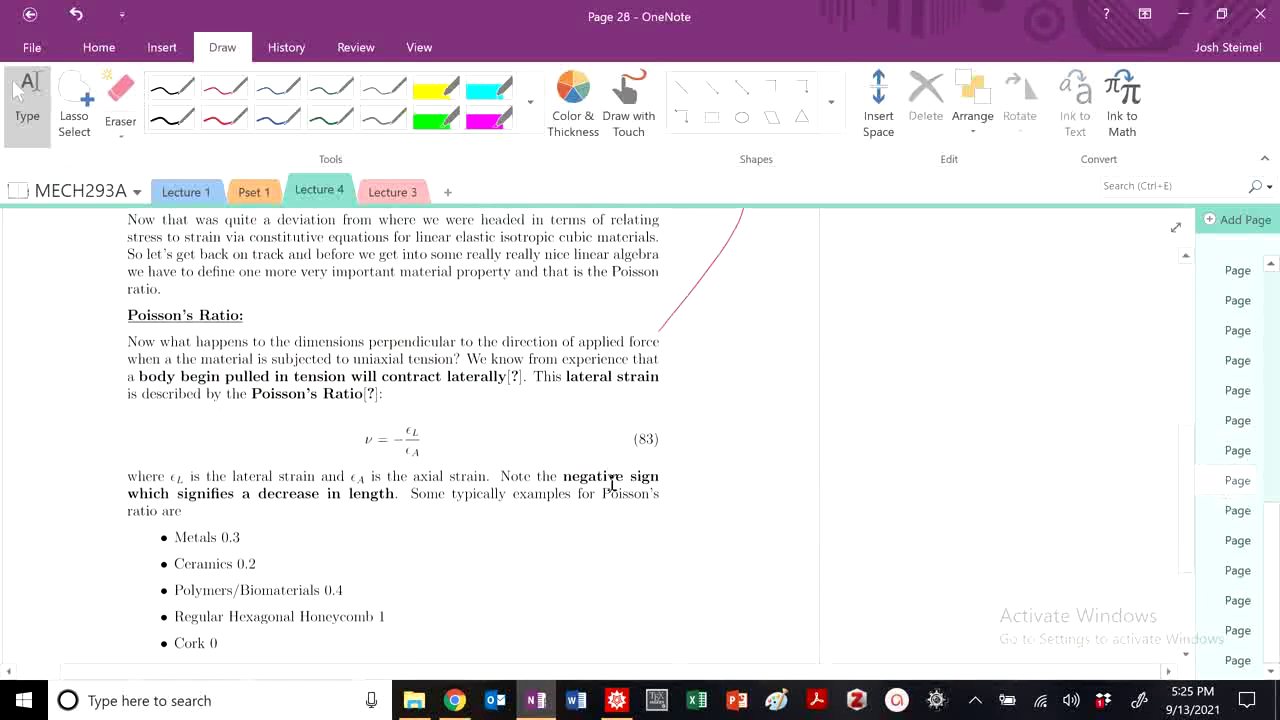
{"action": "scroll", "coordinate": [743, 500], "scroll_direction": "down", "scroll_amount": 3}
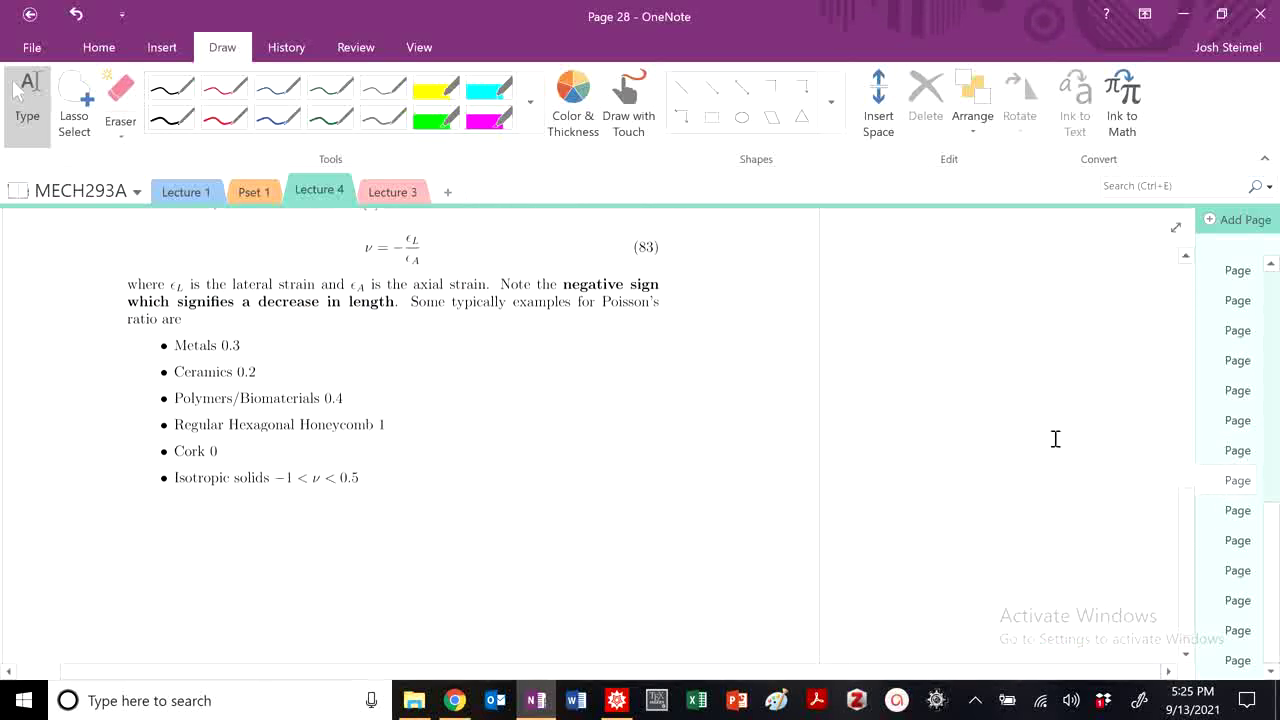
{"action": "left_click", "coordinate": [1232, 510]}
{"action": "scroll", "coordinate": [889, 517], "scroll_direction": "down", "scroll_amount": 8}
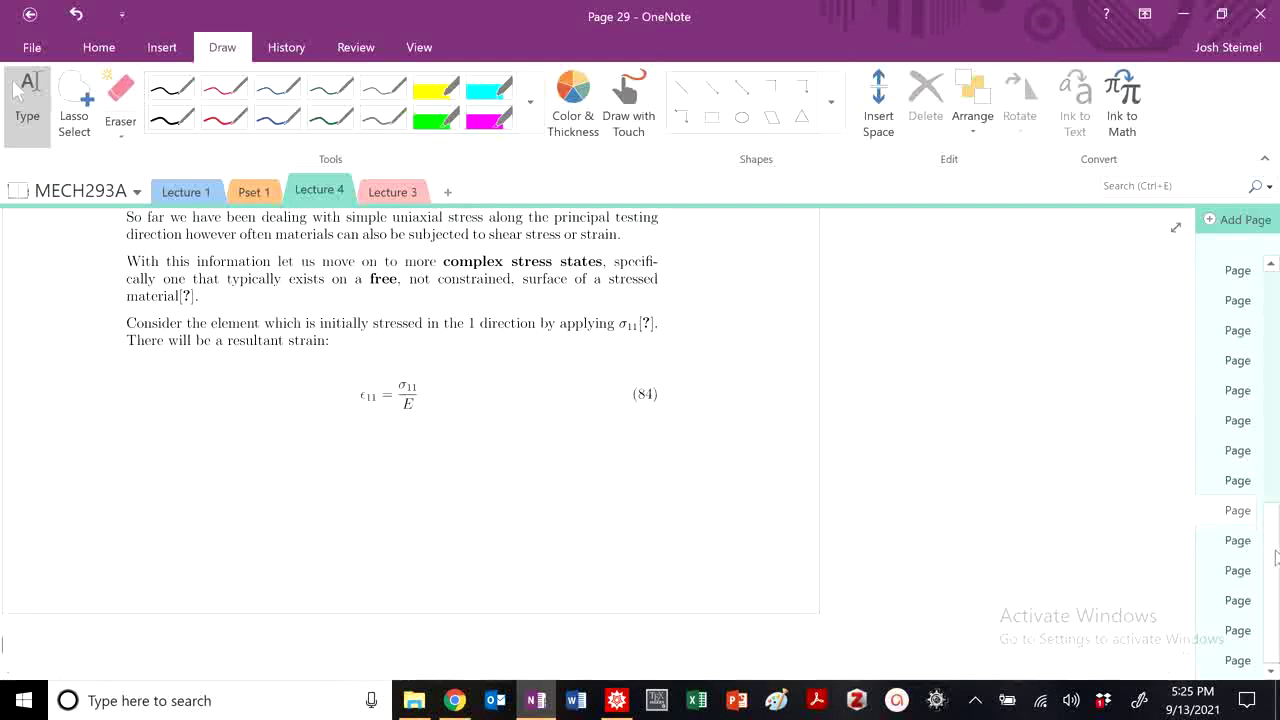
{"action": "left_click", "coordinate": [1236, 542]}
Continue through pages 31–33 to page 34 with the Pressure Vessel sketch.
{"action": "left_click", "coordinate": [1236, 574]}
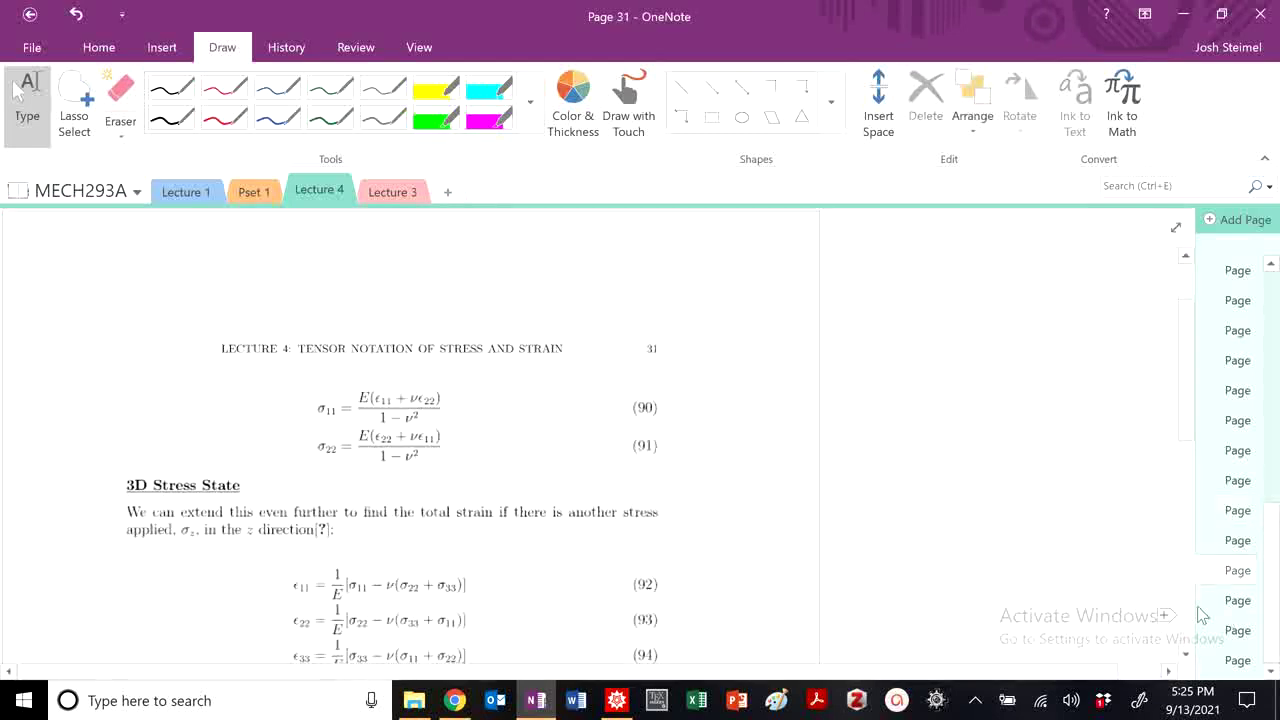
{"action": "scroll", "coordinate": [1049, 531], "scroll_direction": "down", "scroll_amount": 6}
{"action": "left_click", "coordinate": [1237, 600]}
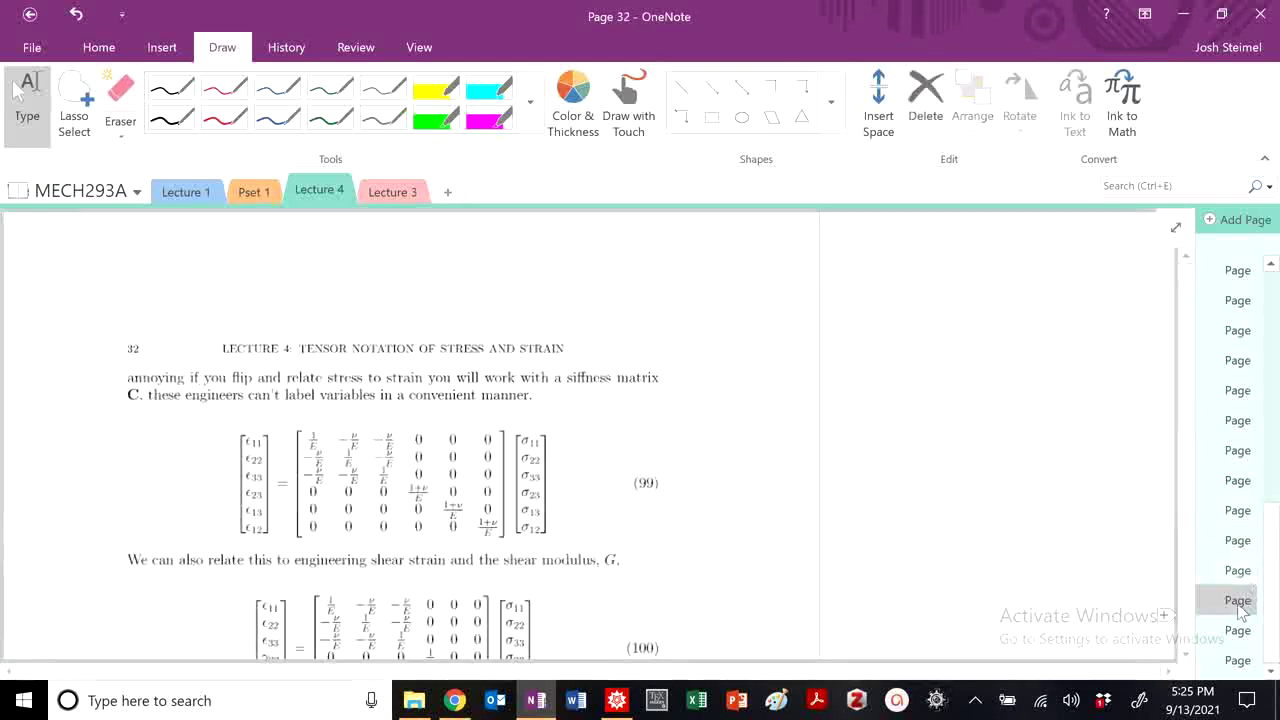
{"action": "left_click", "coordinate": [1237, 630]}
{"action": "scroll", "coordinate": [846, 469], "scroll_direction": "down", "scroll_amount": 3}
{"action": "scroll", "coordinate": [846, 469], "scroll_direction": "down", "scroll_amount": 4}
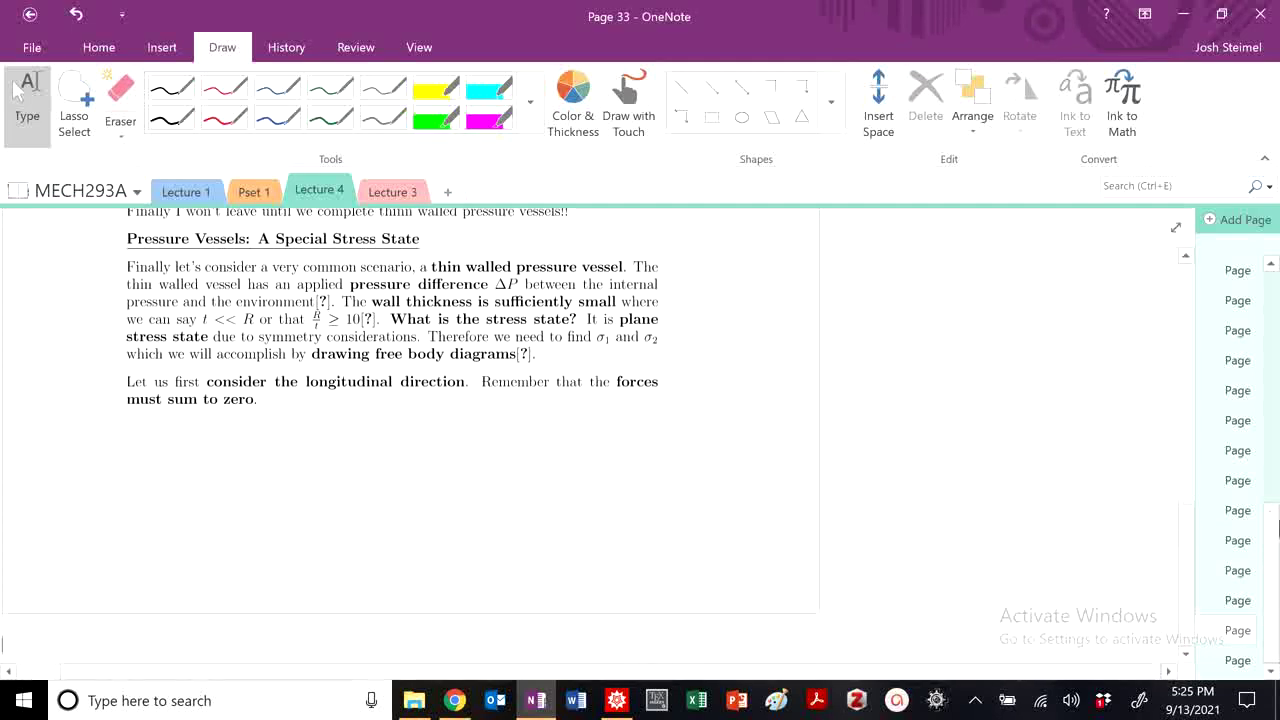
{"action": "left_click", "coordinate": [1238, 660]}
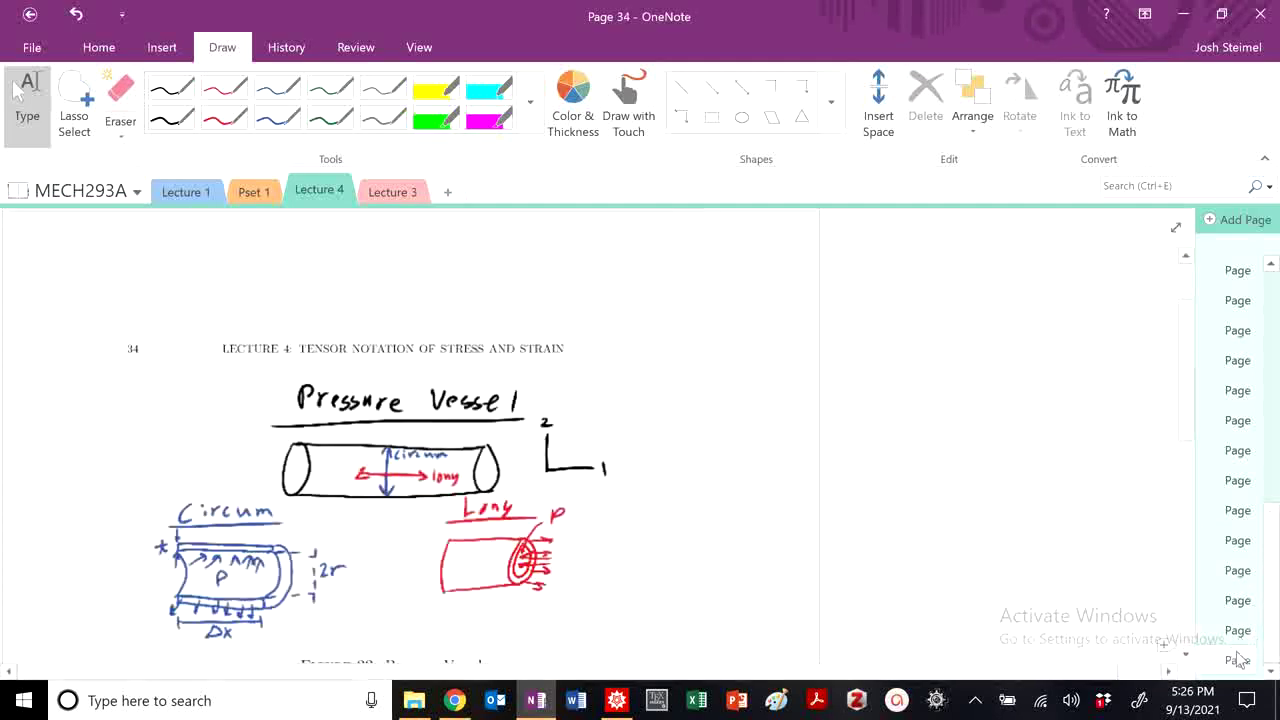